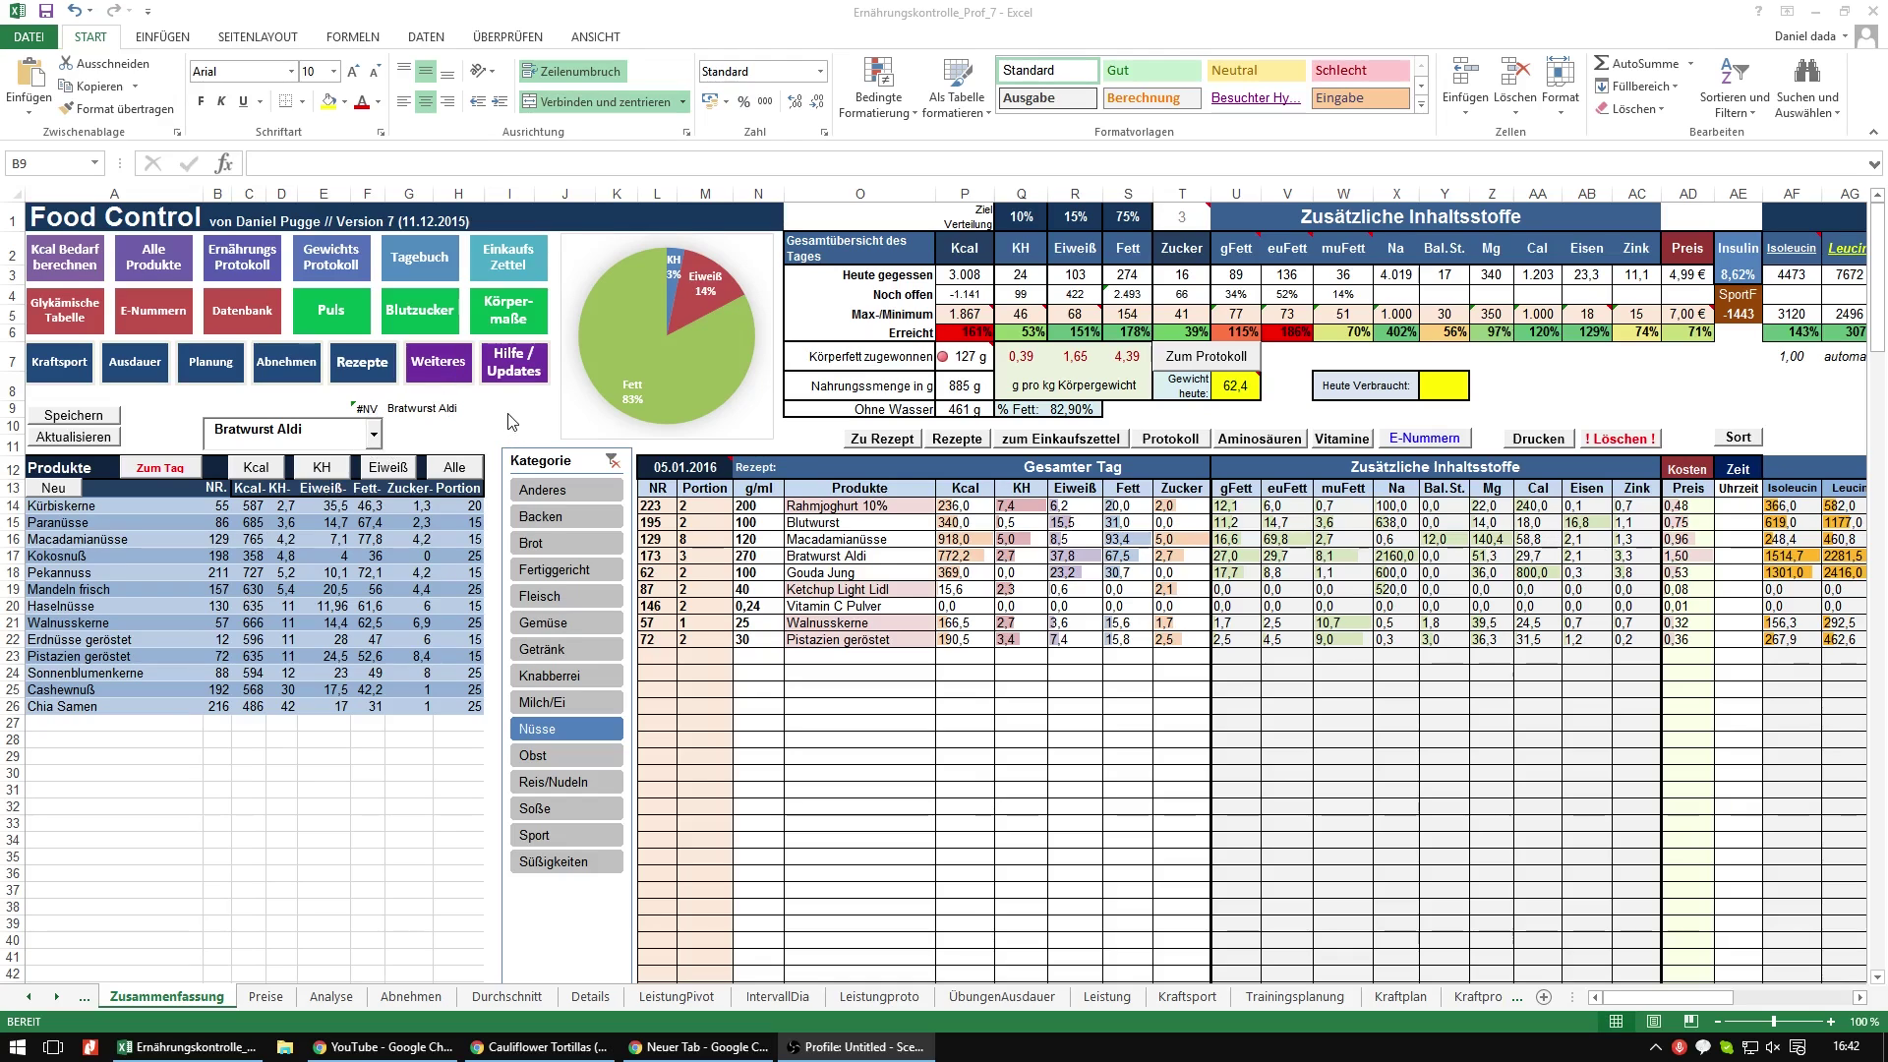
- Open the Durchschnitt sheet from the additional functions overview and refresh its average values
{"action": "left_click", "coordinate": [462, 374]}
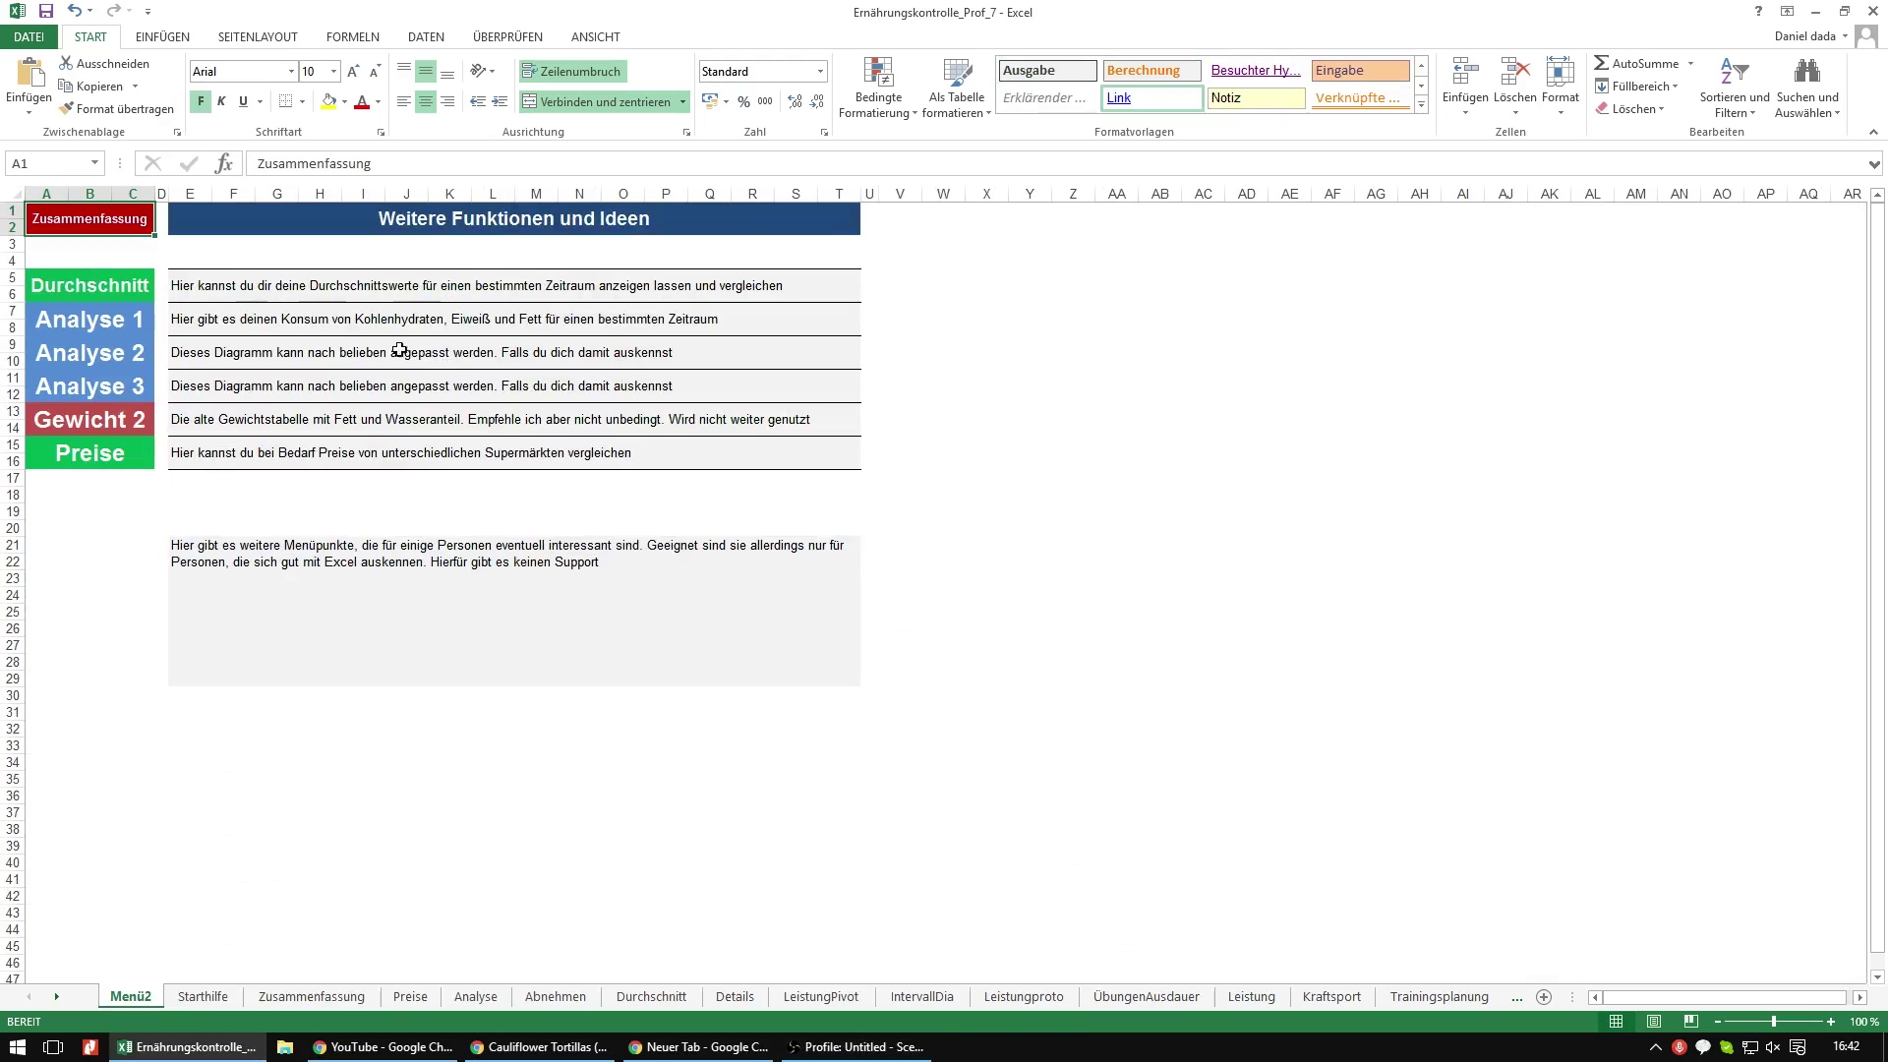
{"action": "left_click", "coordinate": [66, 290]}
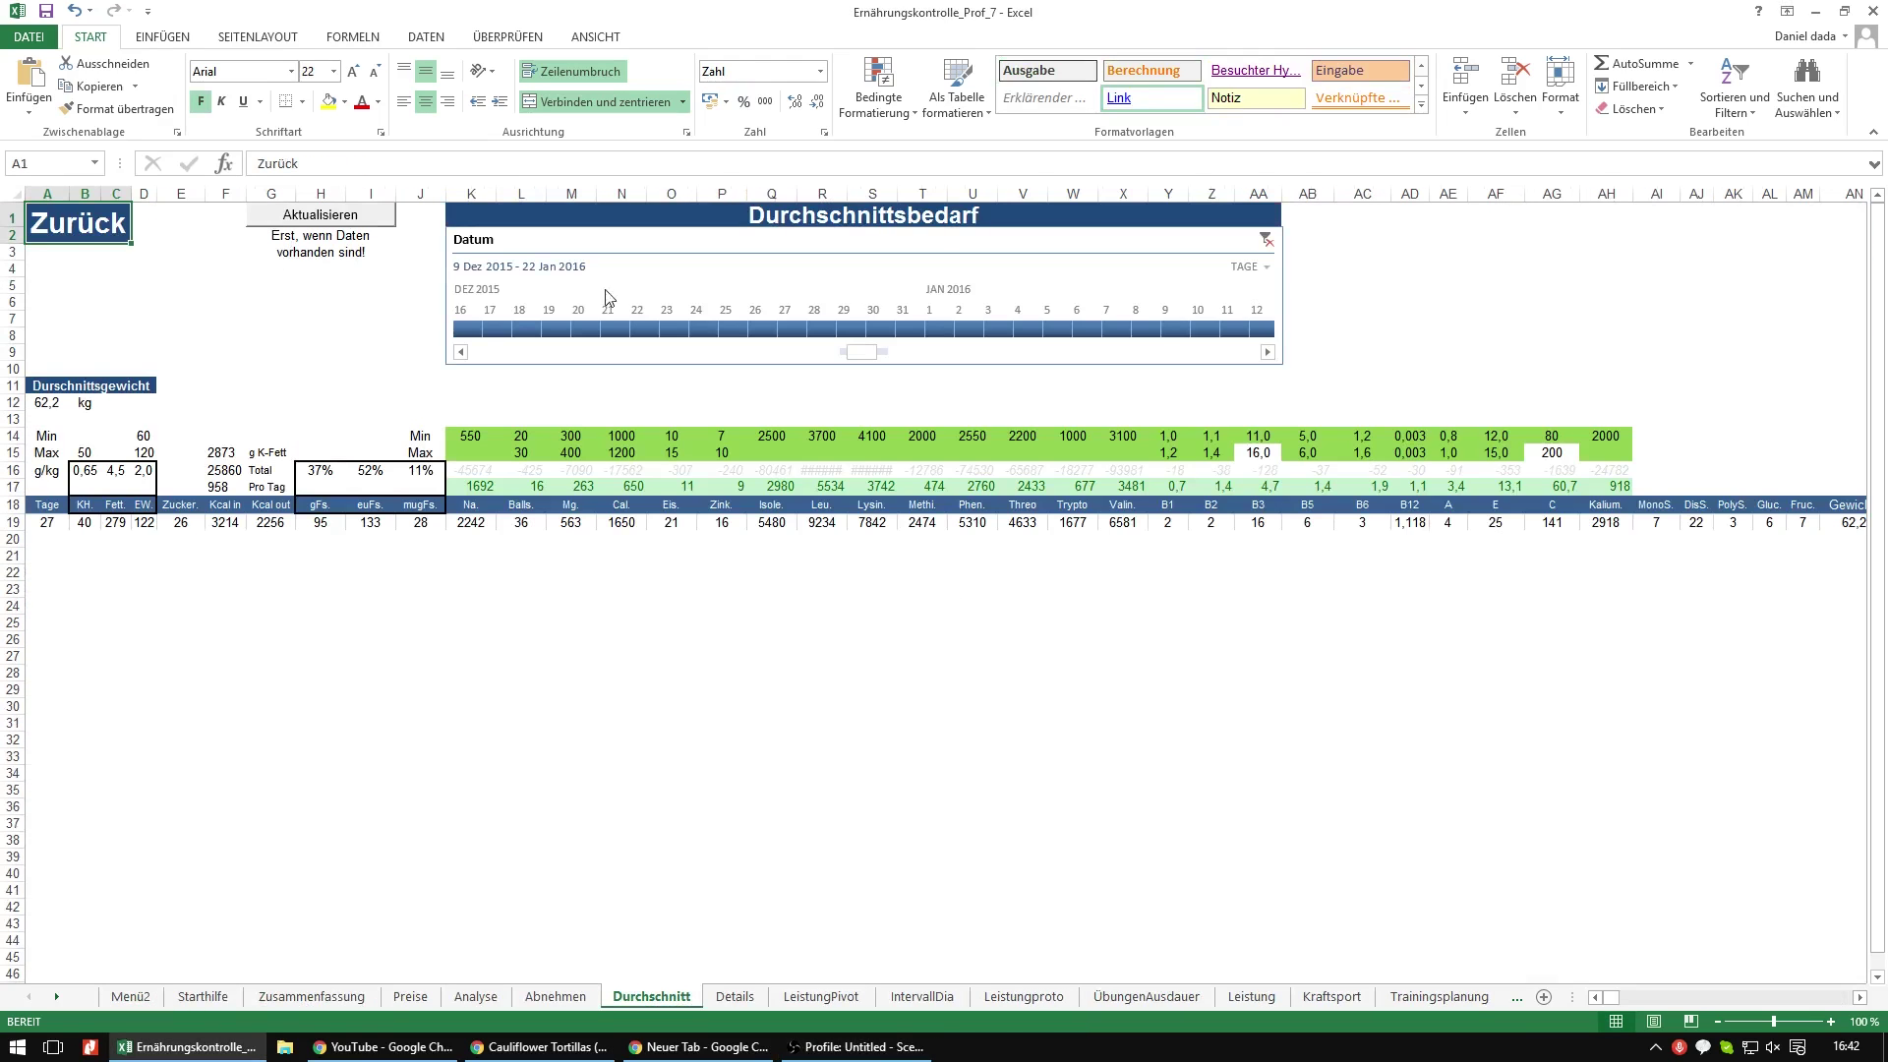
{"action": "left_click", "coordinate": [320, 226]}
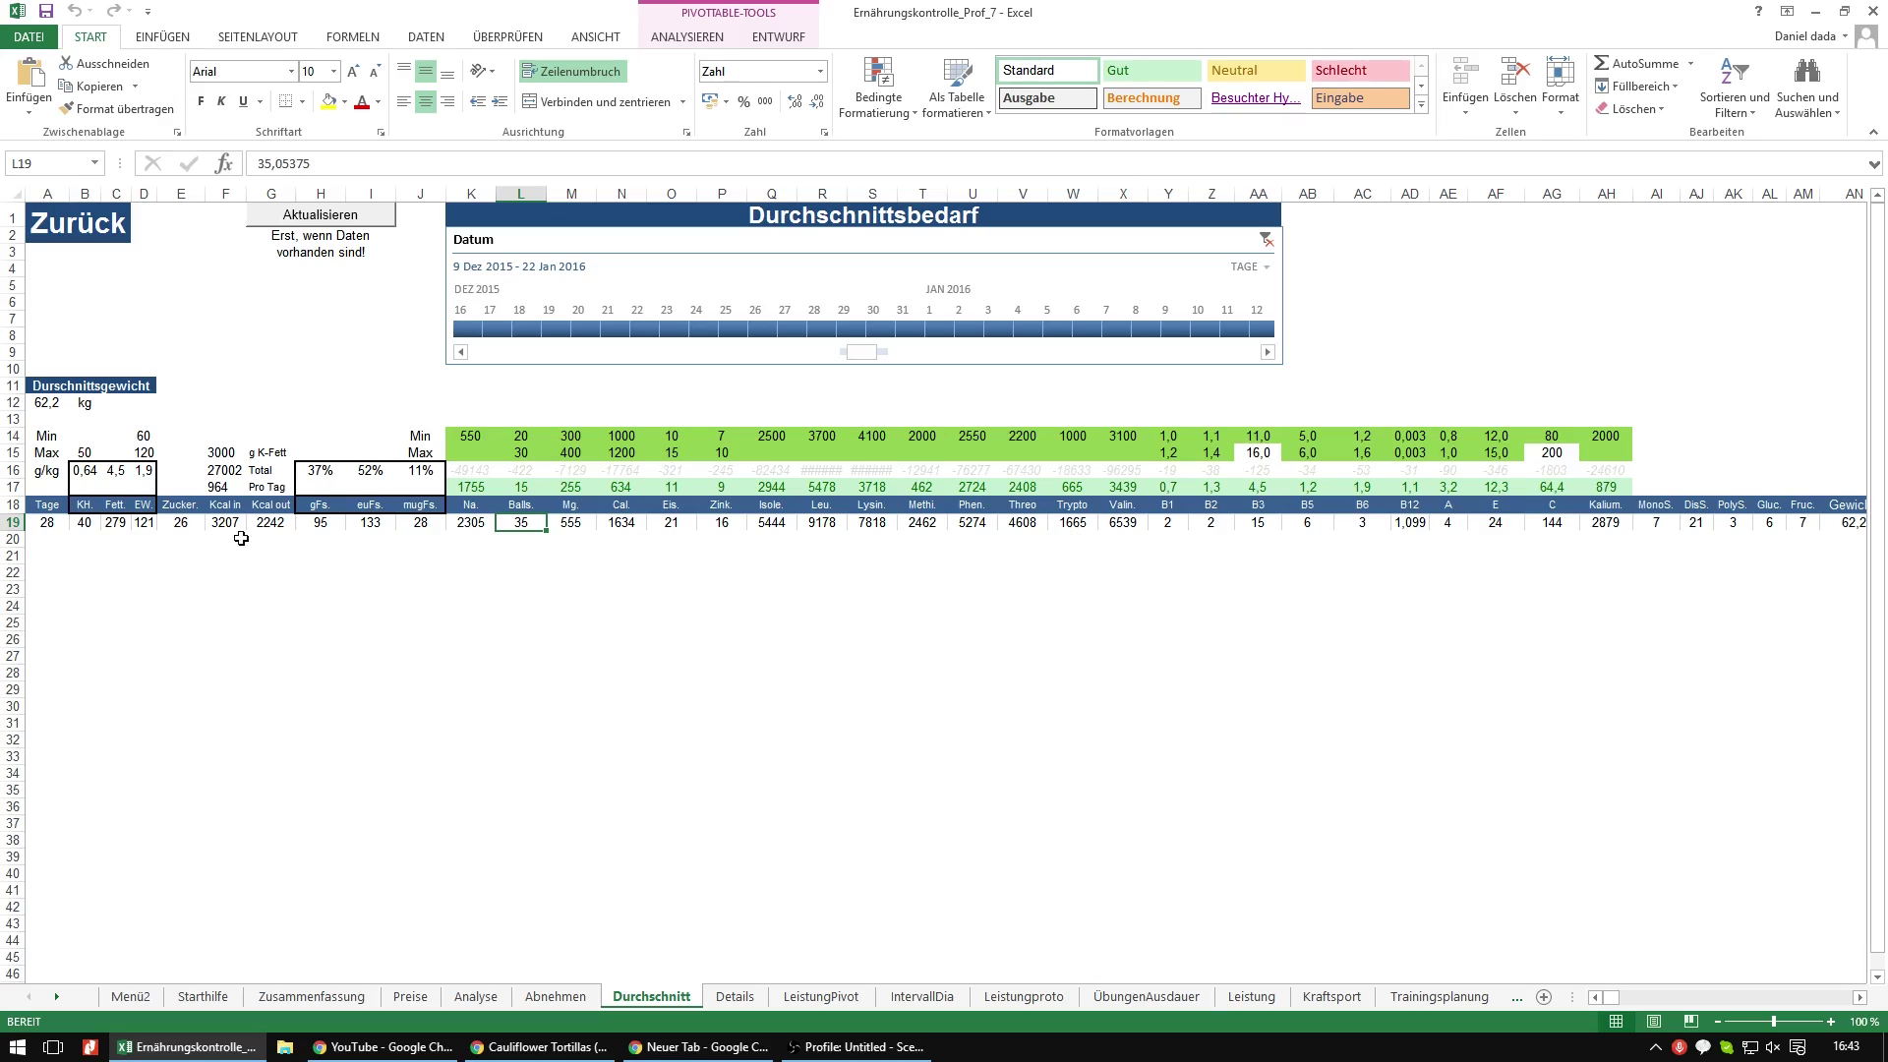
- Examine the daily averages for calories, body fat equivalent, minerals, amino acids and vitamins in the Durchschnittsbedarf table
{"action": "mouse_move", "coordinate": [240, 529]}
{"action": "left_click", "coordinate": [226, 456]}
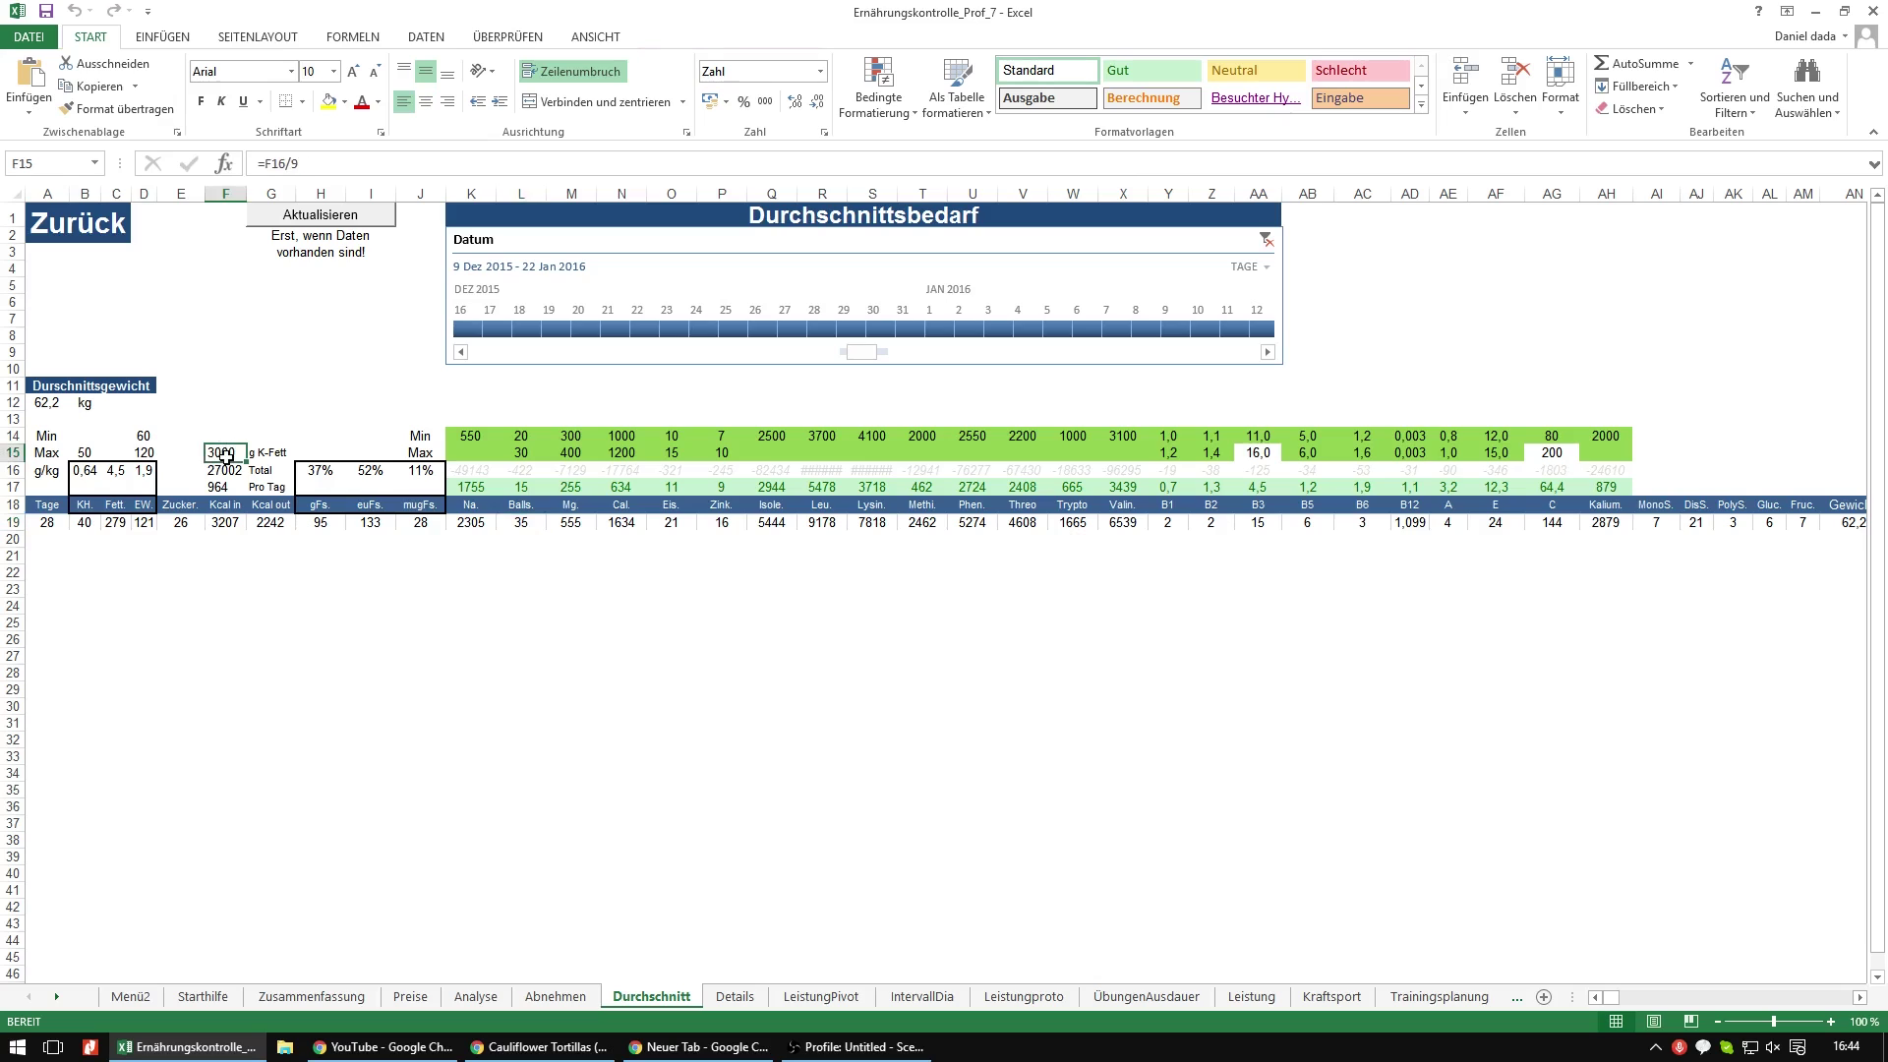
{"action": "left_click", "coordinate": [275, 384]}
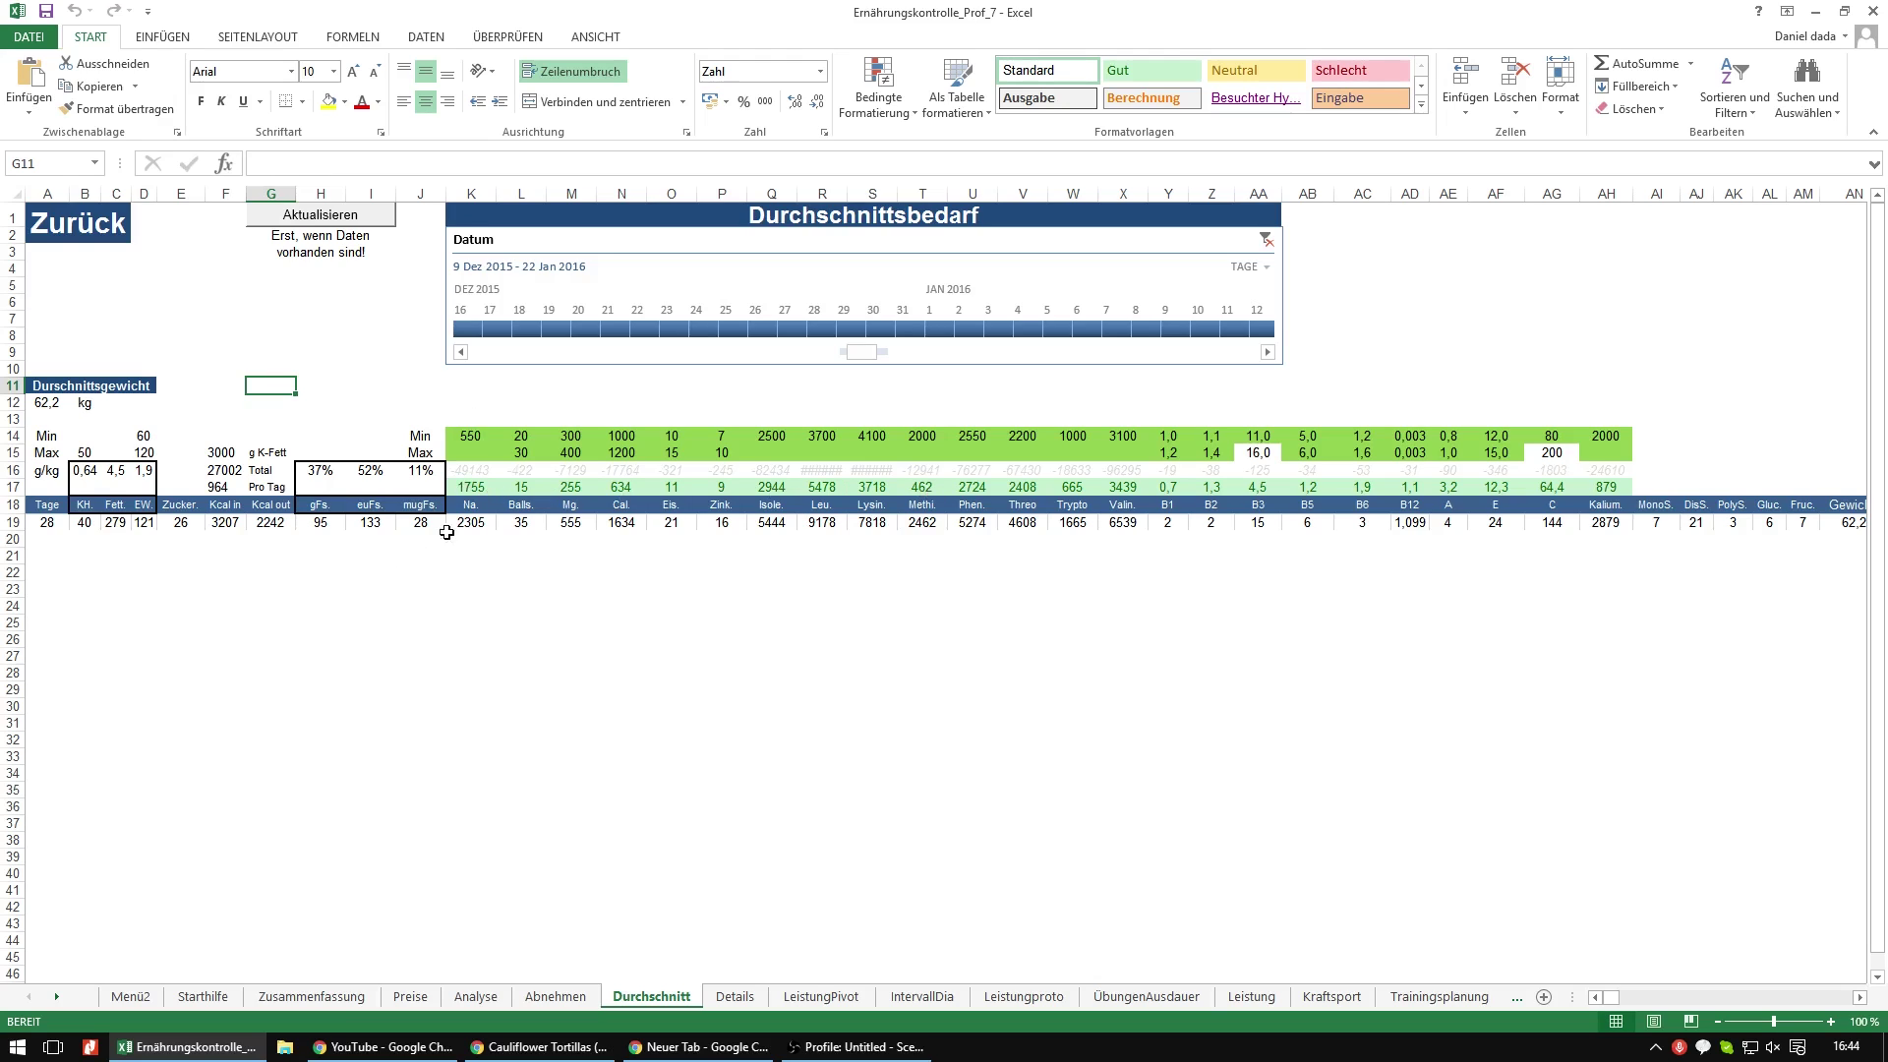
{"action": "mouse_move", "coordinate": [524, 530]}
{"action": "mouse_move", "coordinate": [772, 522]}
{"action": "mouse_move", "coordinate": [1580, 528]}
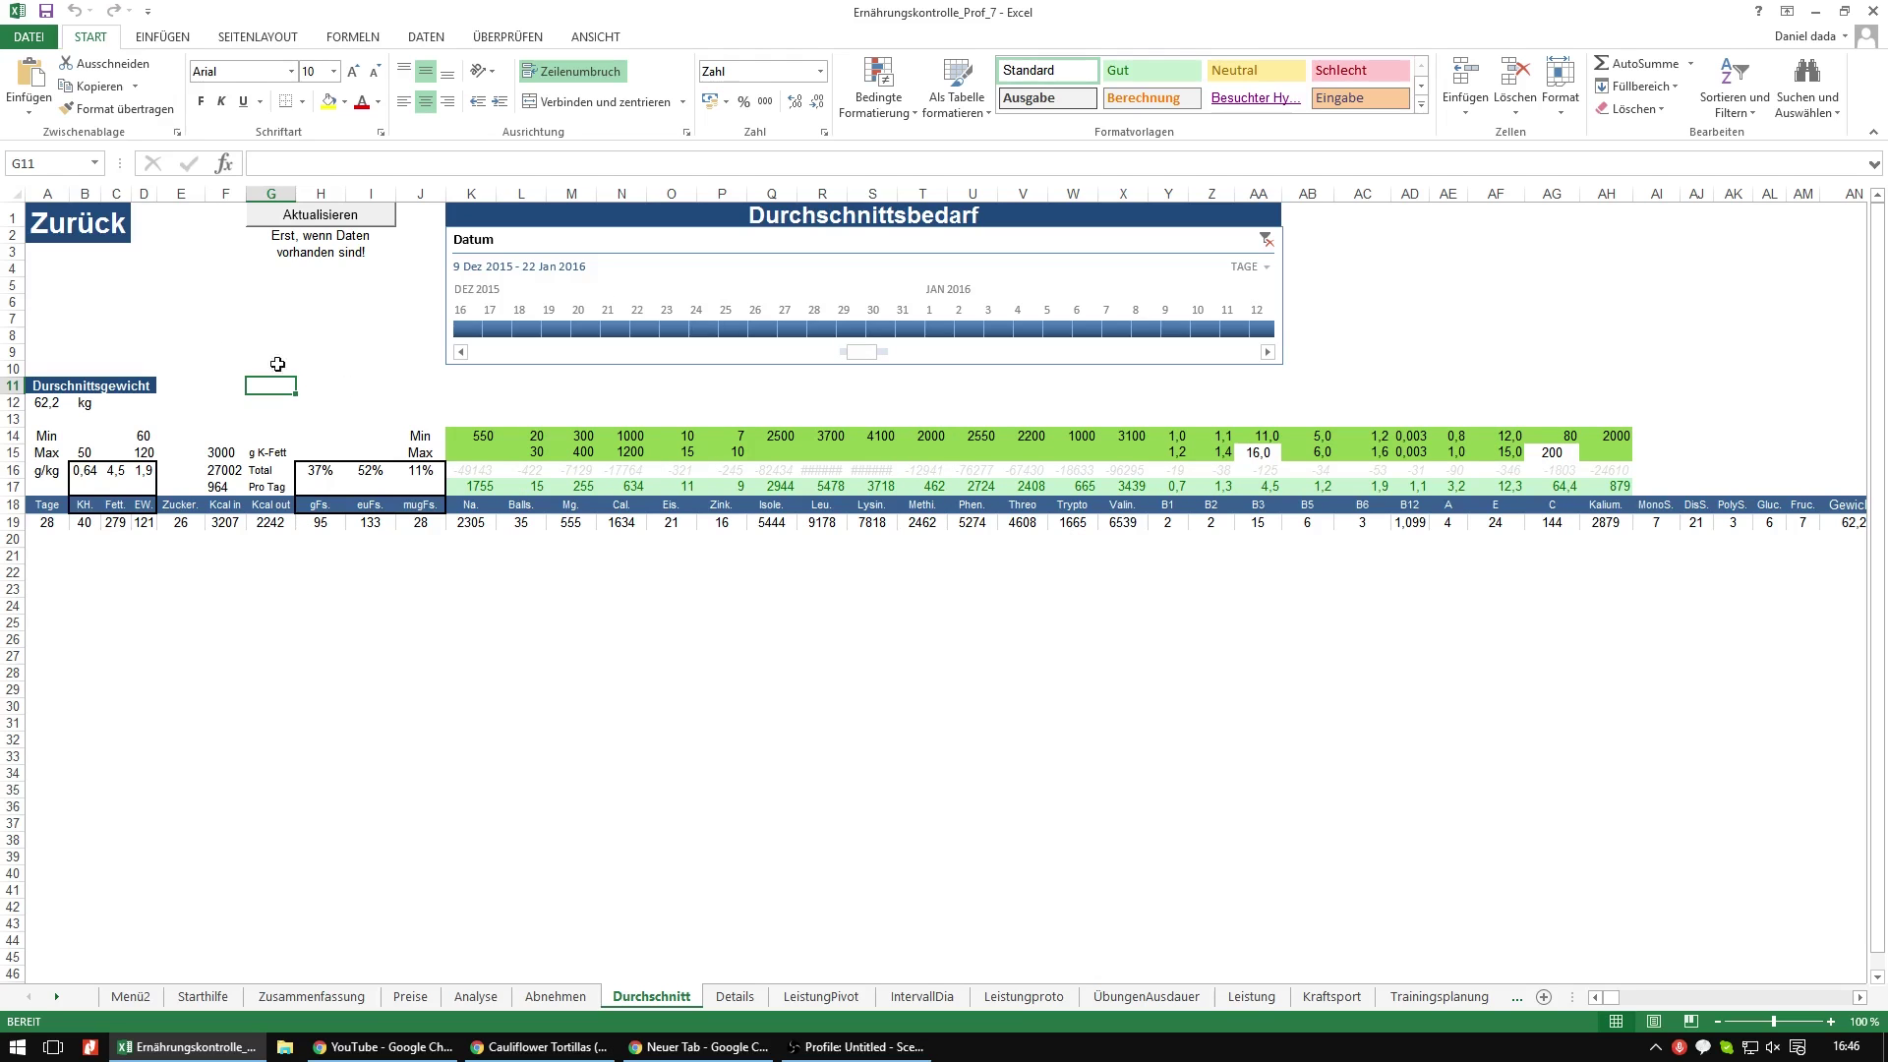
- Return to the summary sheet and open the weight log at its lower, shorter-period weight chart
{"action": "left_click", "coordinate": [58, 223]}
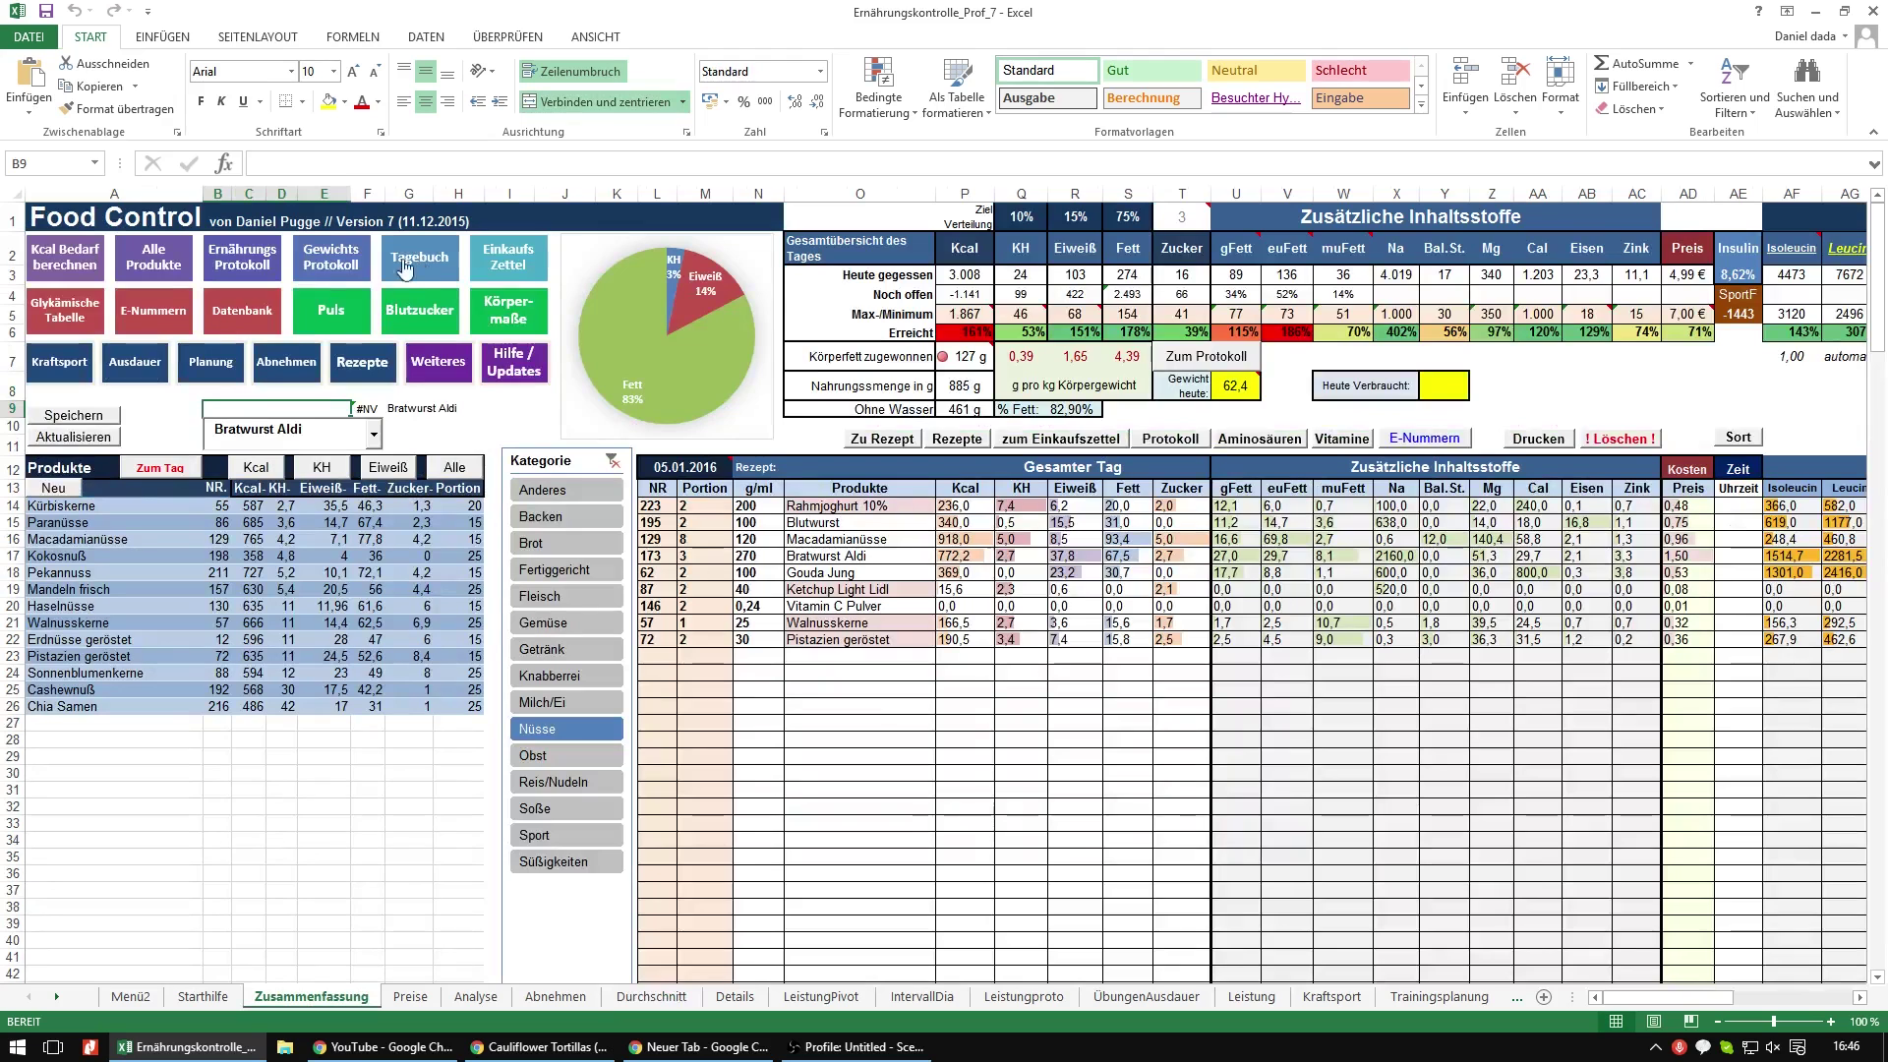
{"action": "left_click", "coordinate": [317, 269]}
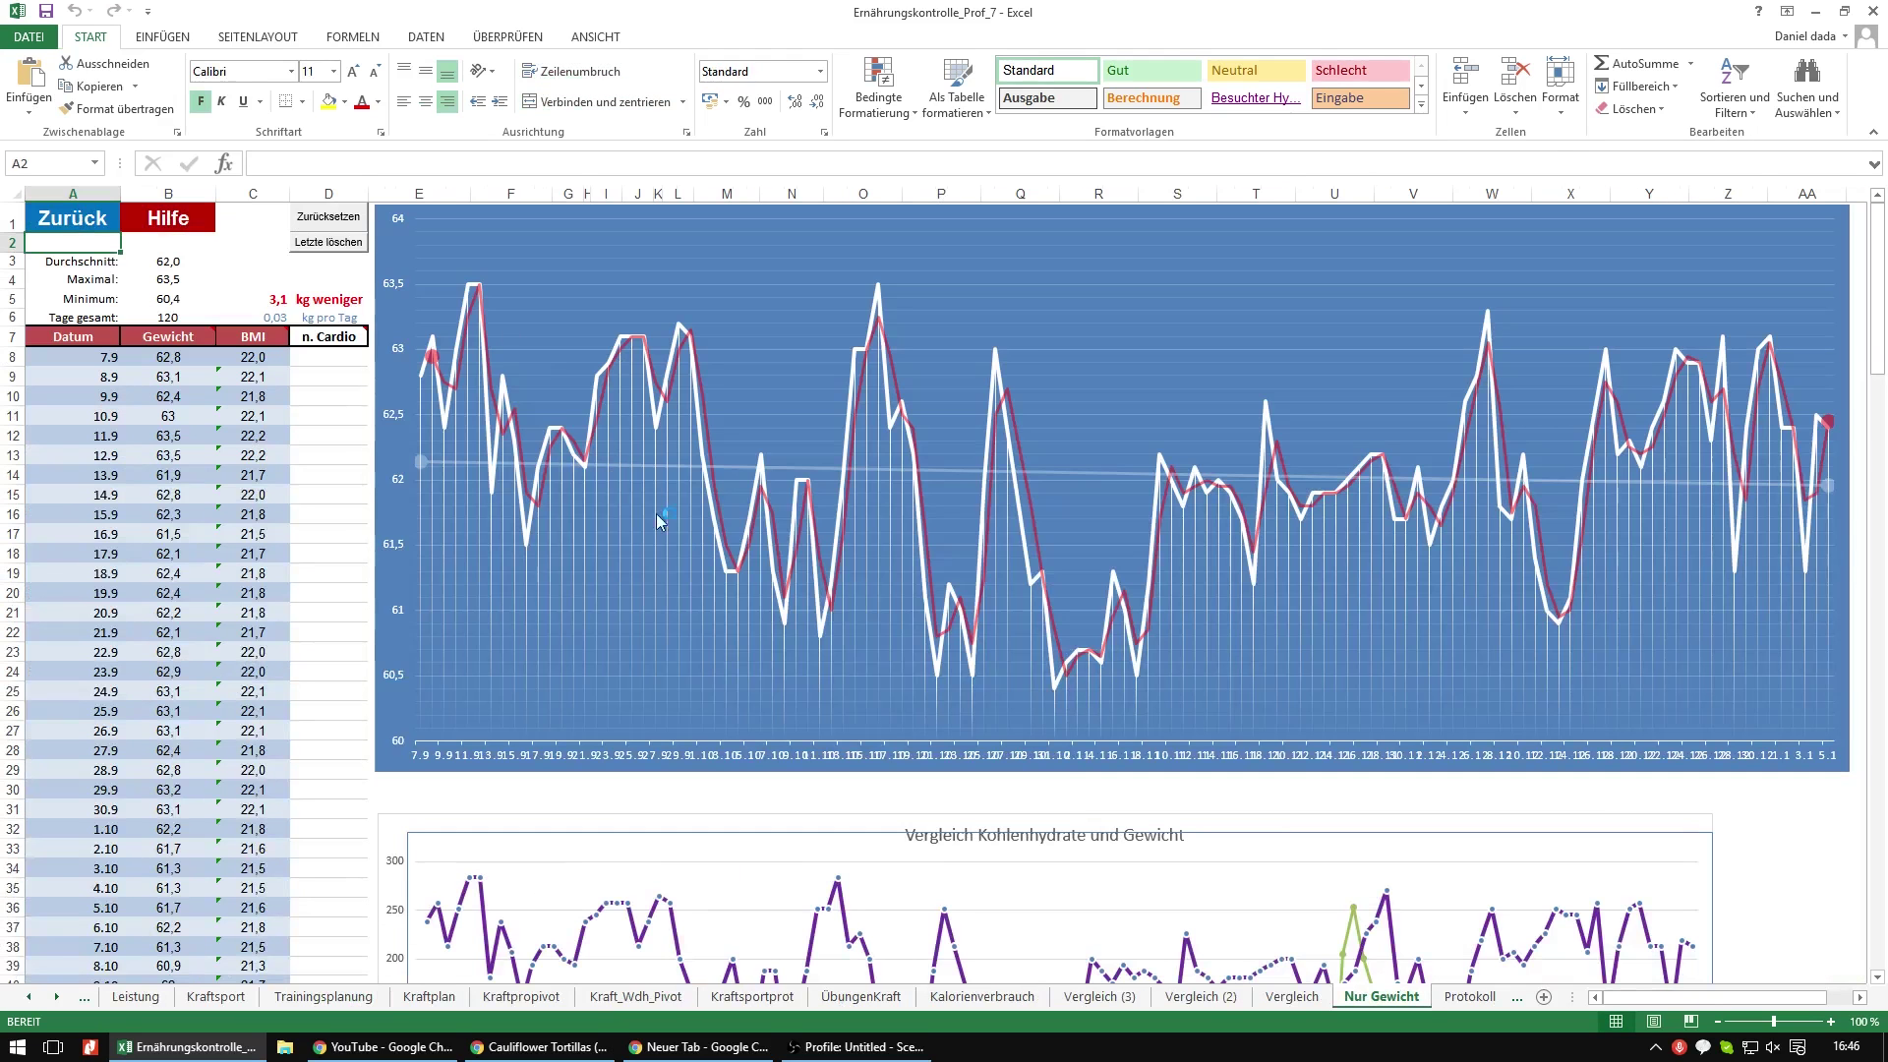
{"action": "scroll", "coordinate": [677, 553], "scroll_direction": "down", "scroll_amount": 17}
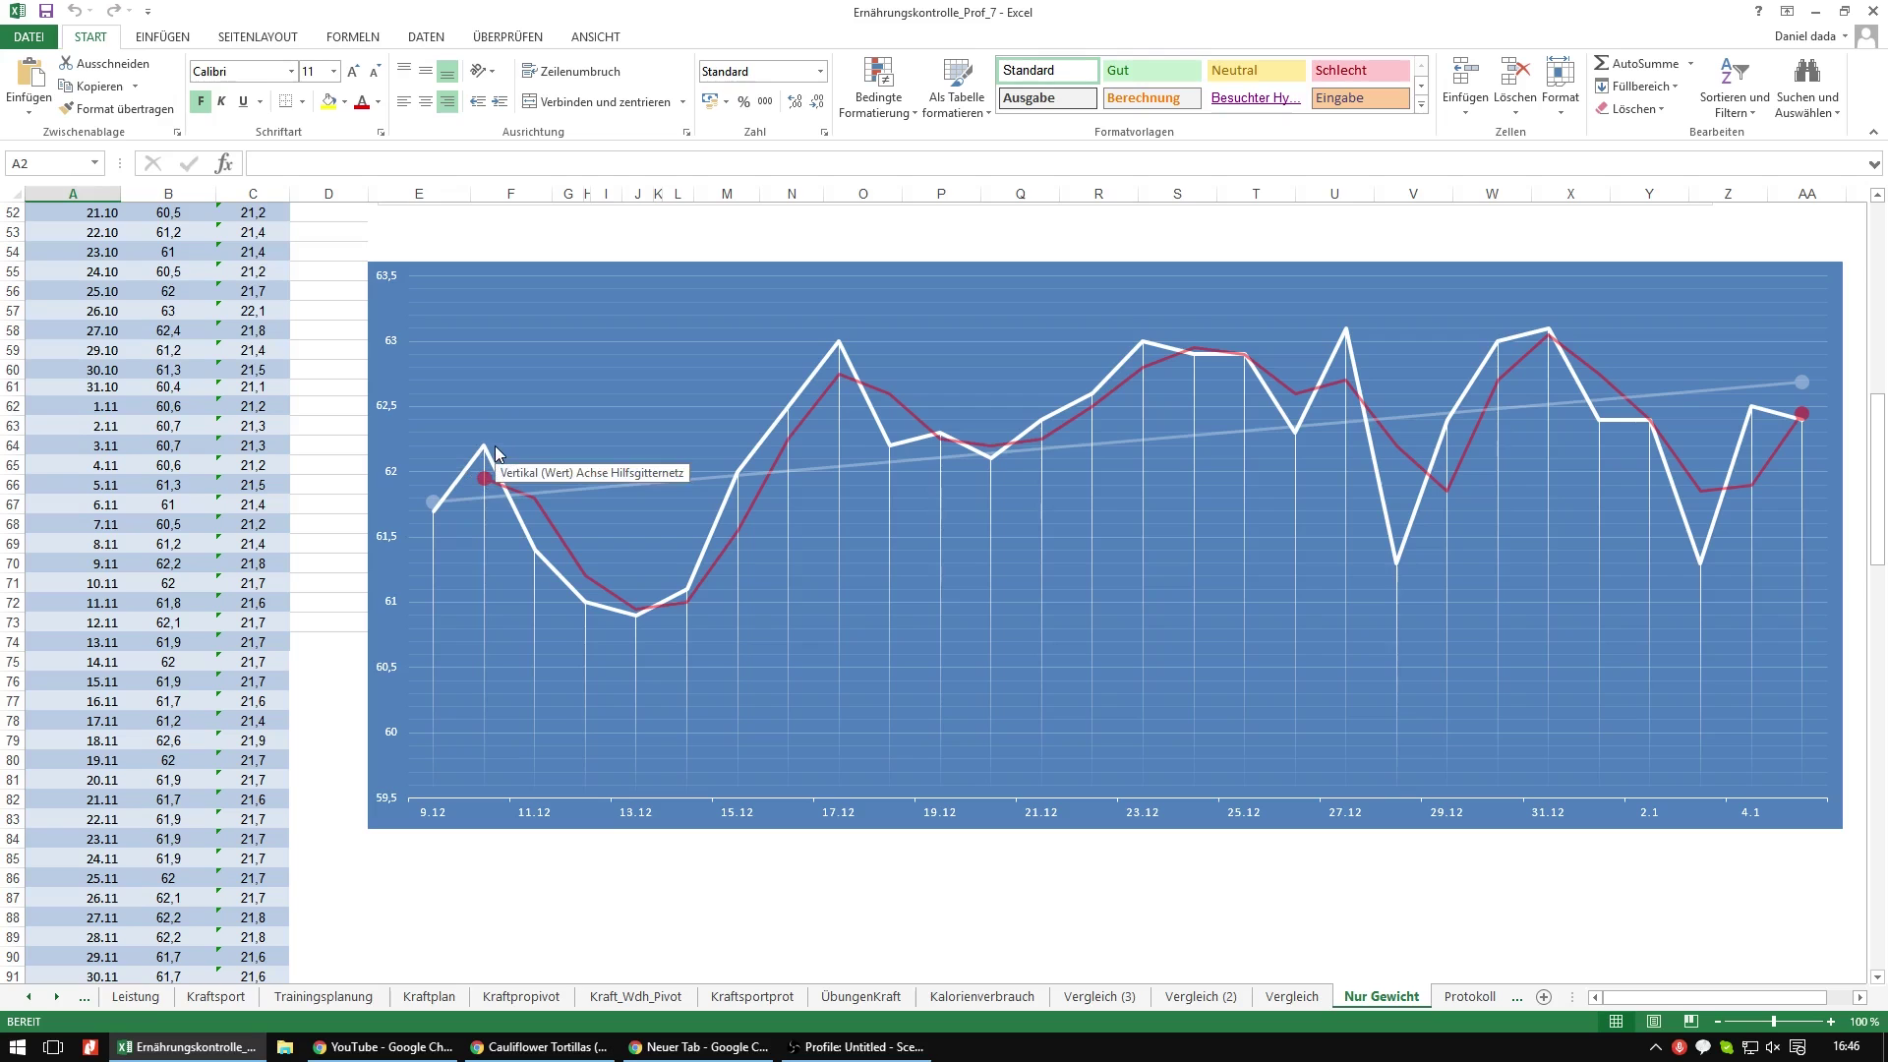
{"action": "scroll", "coordinate": [511, 469], "scroll_direction": "up", "scroll_amount": 4}
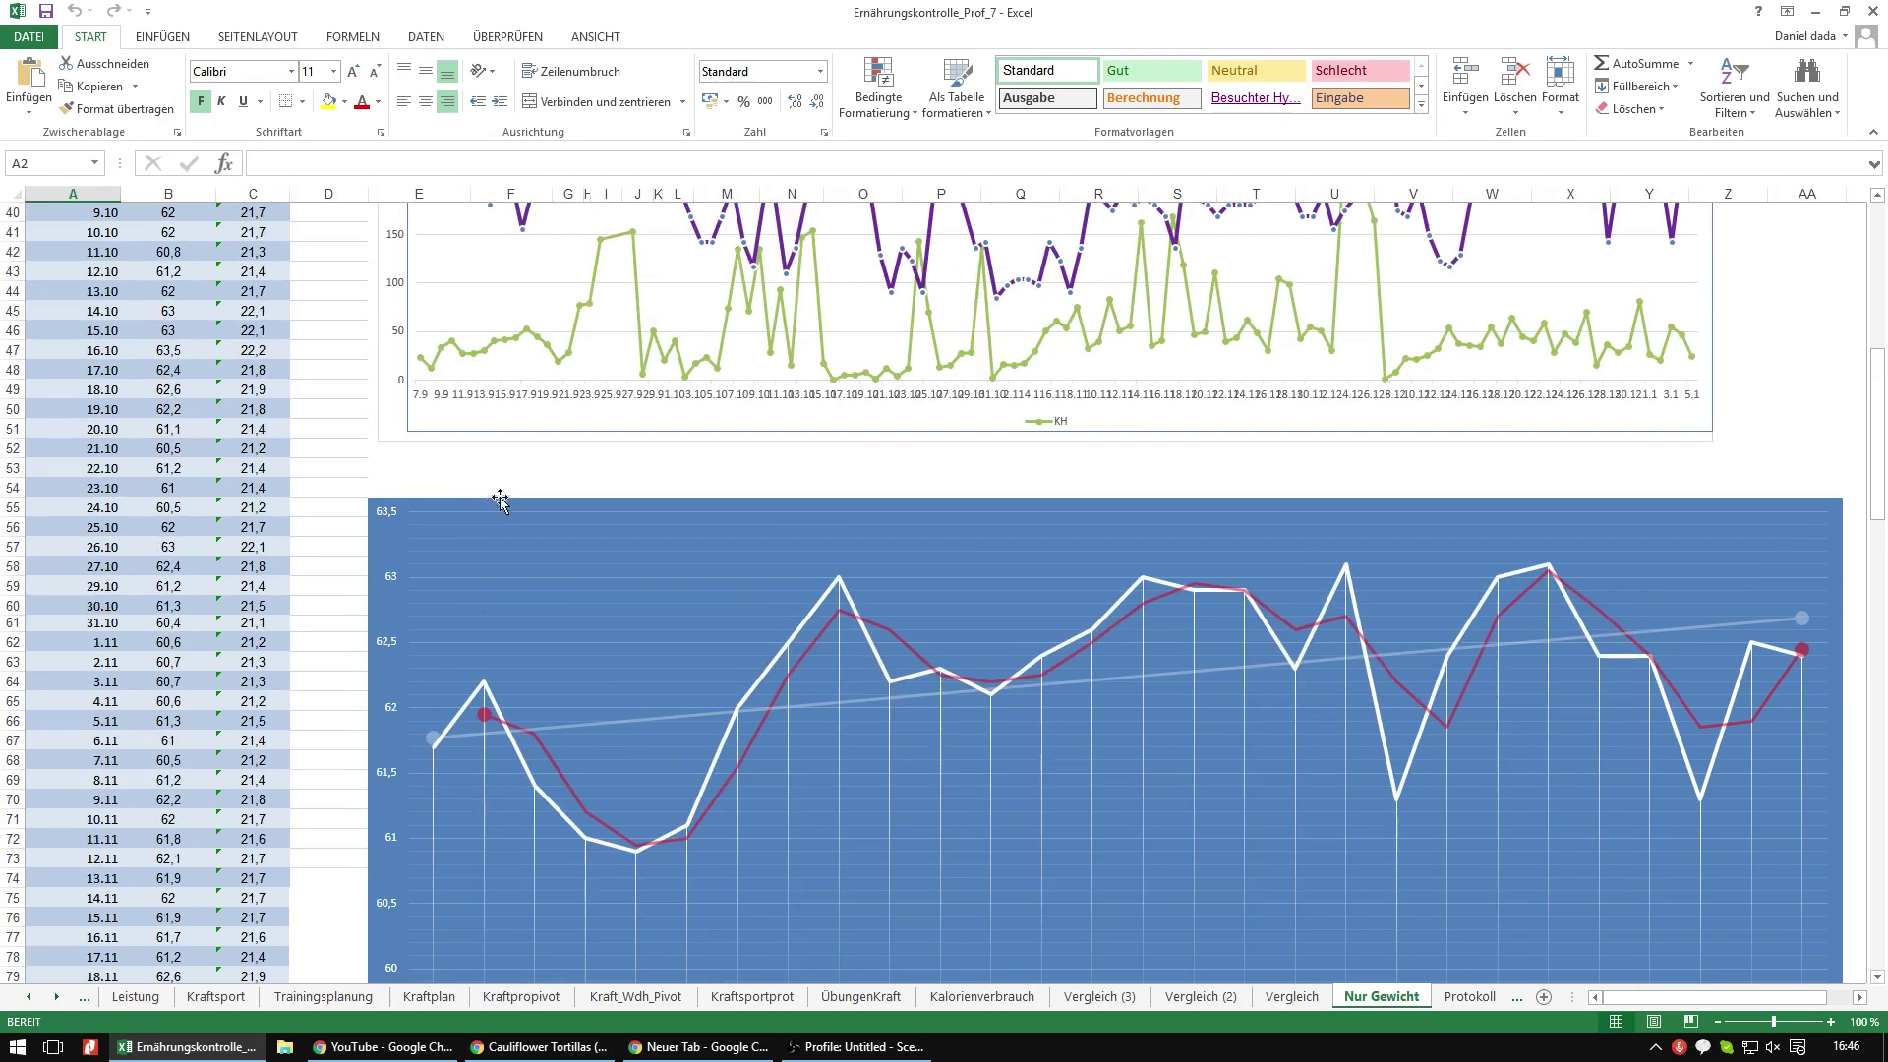
- Extend the lower weight chart's data range upward so that it starts at 25.11
{"action": "left_click", "coordinate": [367, 546]}
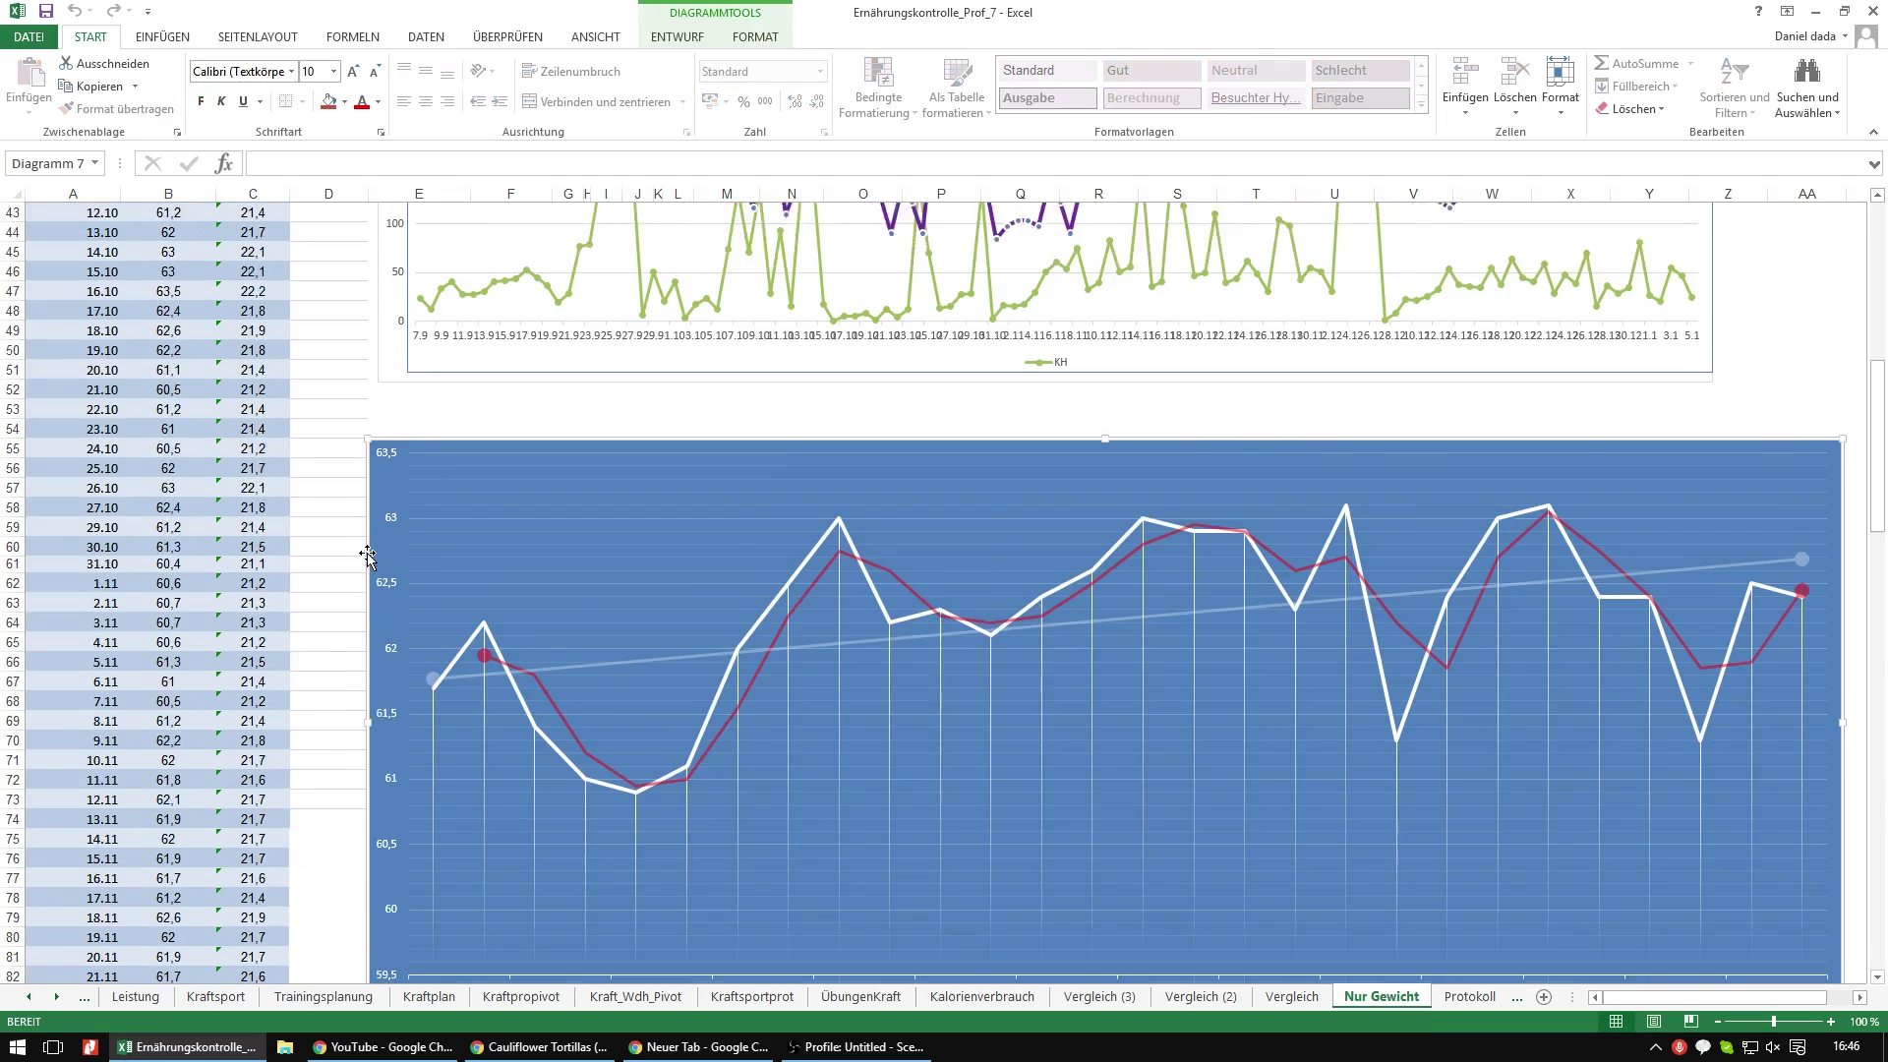
{"action": "scroll", "coordinate": [367, 567], "scroll_direction": "down", "scroll_amount": 5}
{"action": "scroll", "coordinate": [366, 568], "scroll_direction": "down", "scroll_amount": 7}
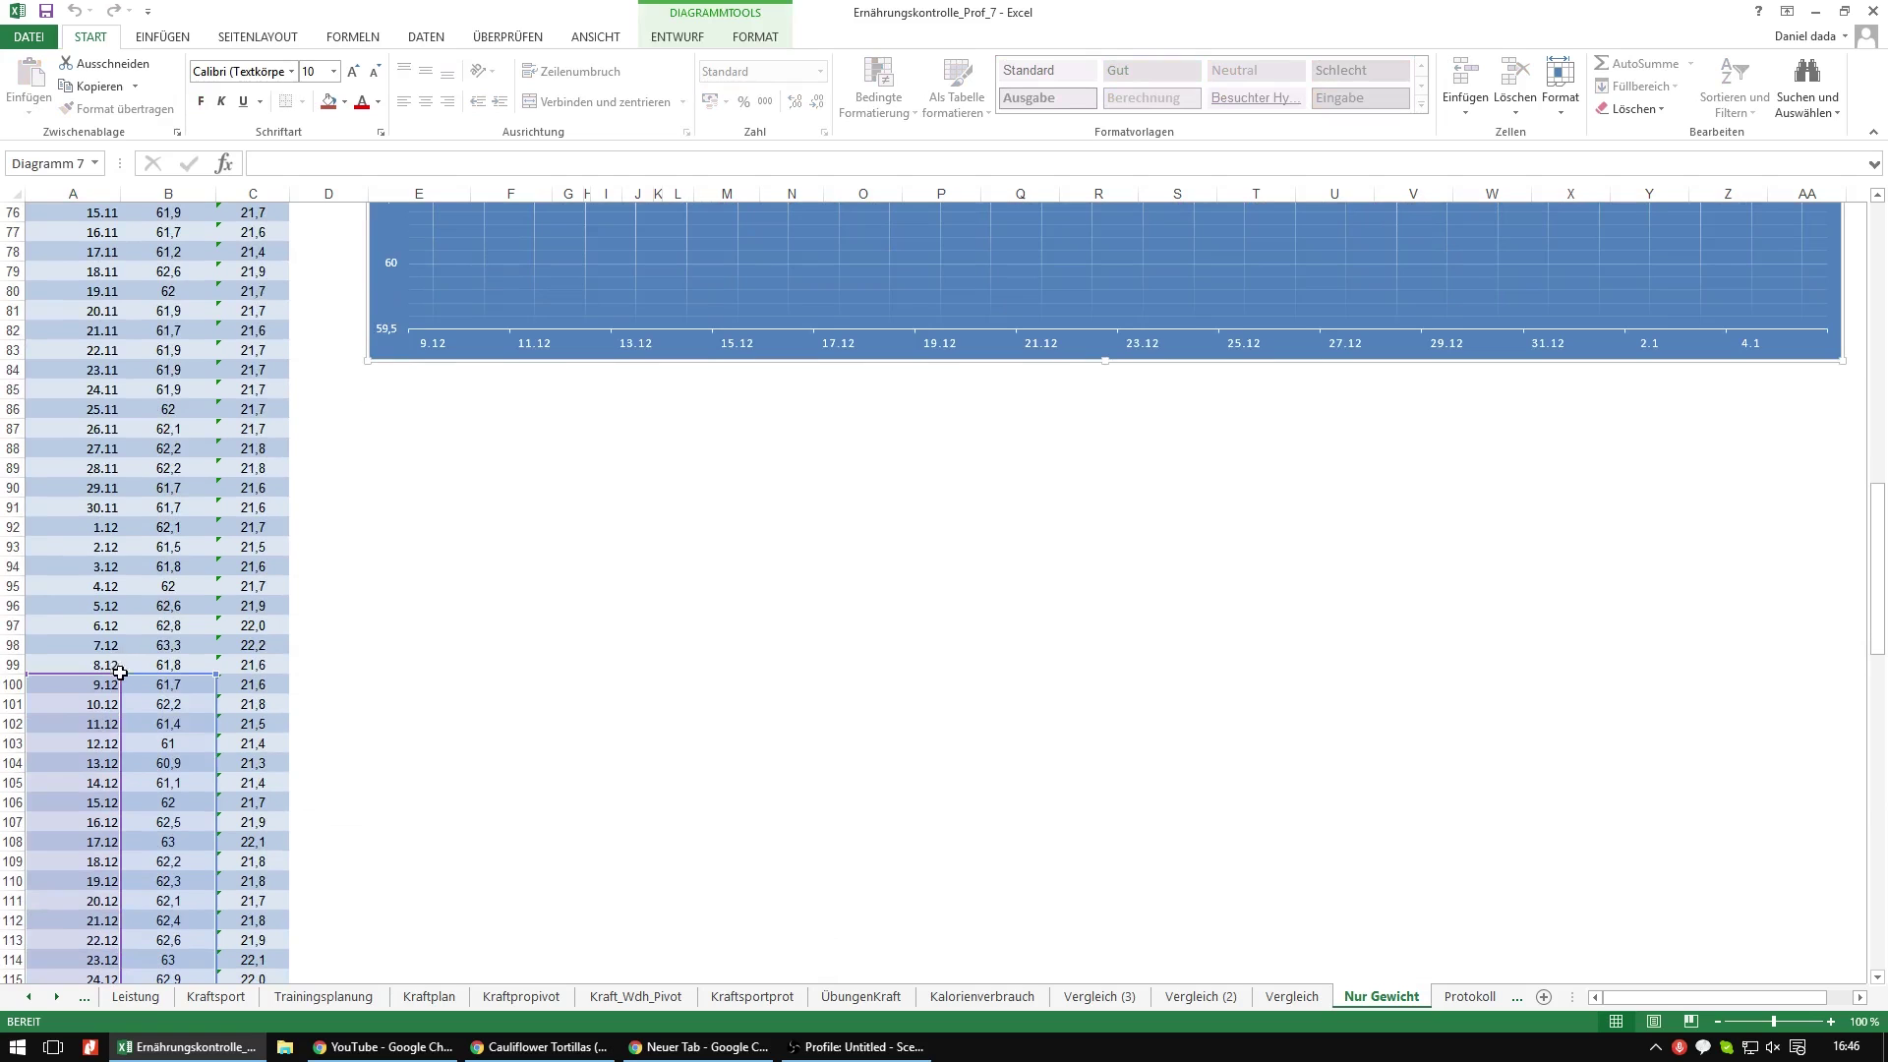
{"action": "left_click_drag", "start_coordinate": [119, 674], "coordinate": [123, 406]}
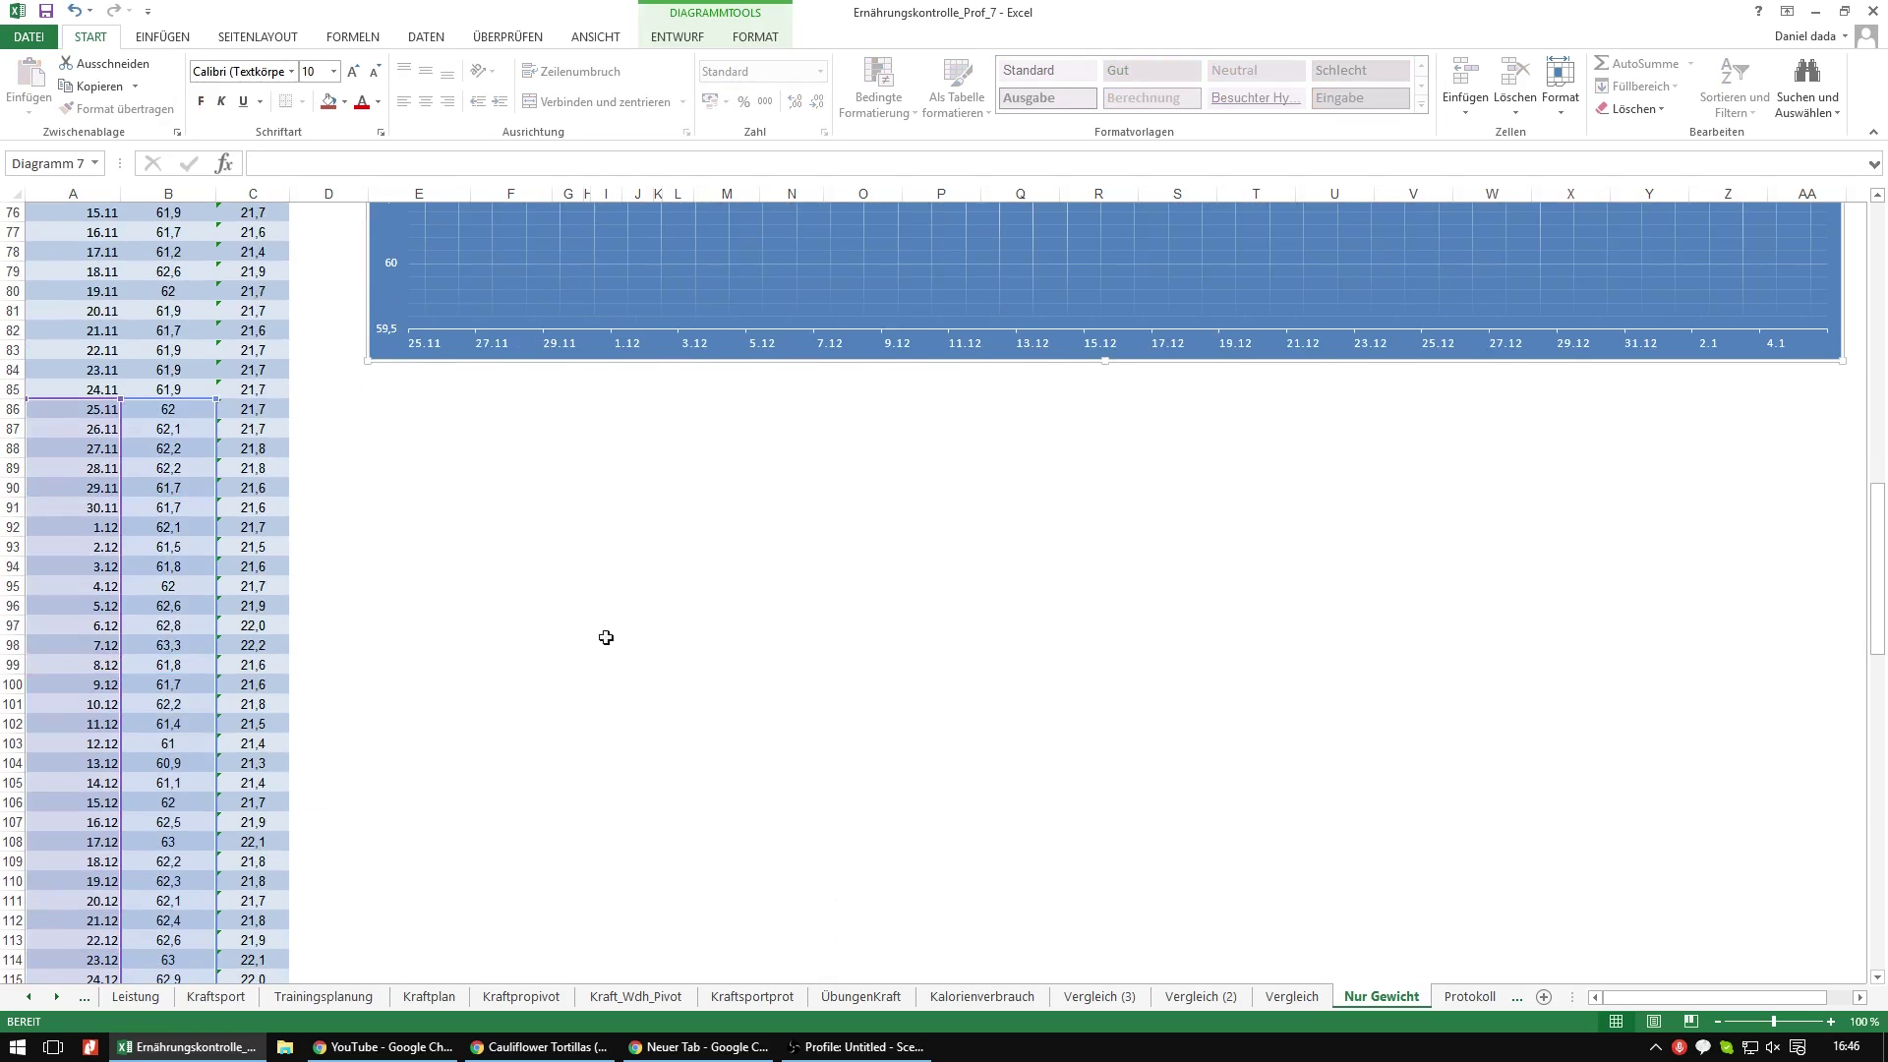
{"action": "scroll", "coordinate": [551, 799], "scroll_direction": "up", "scroll_amount": 6}
{"action": "scroll", "coordinate": [552, 799], "scroll_direction": "up", "scroll_amount": 3}
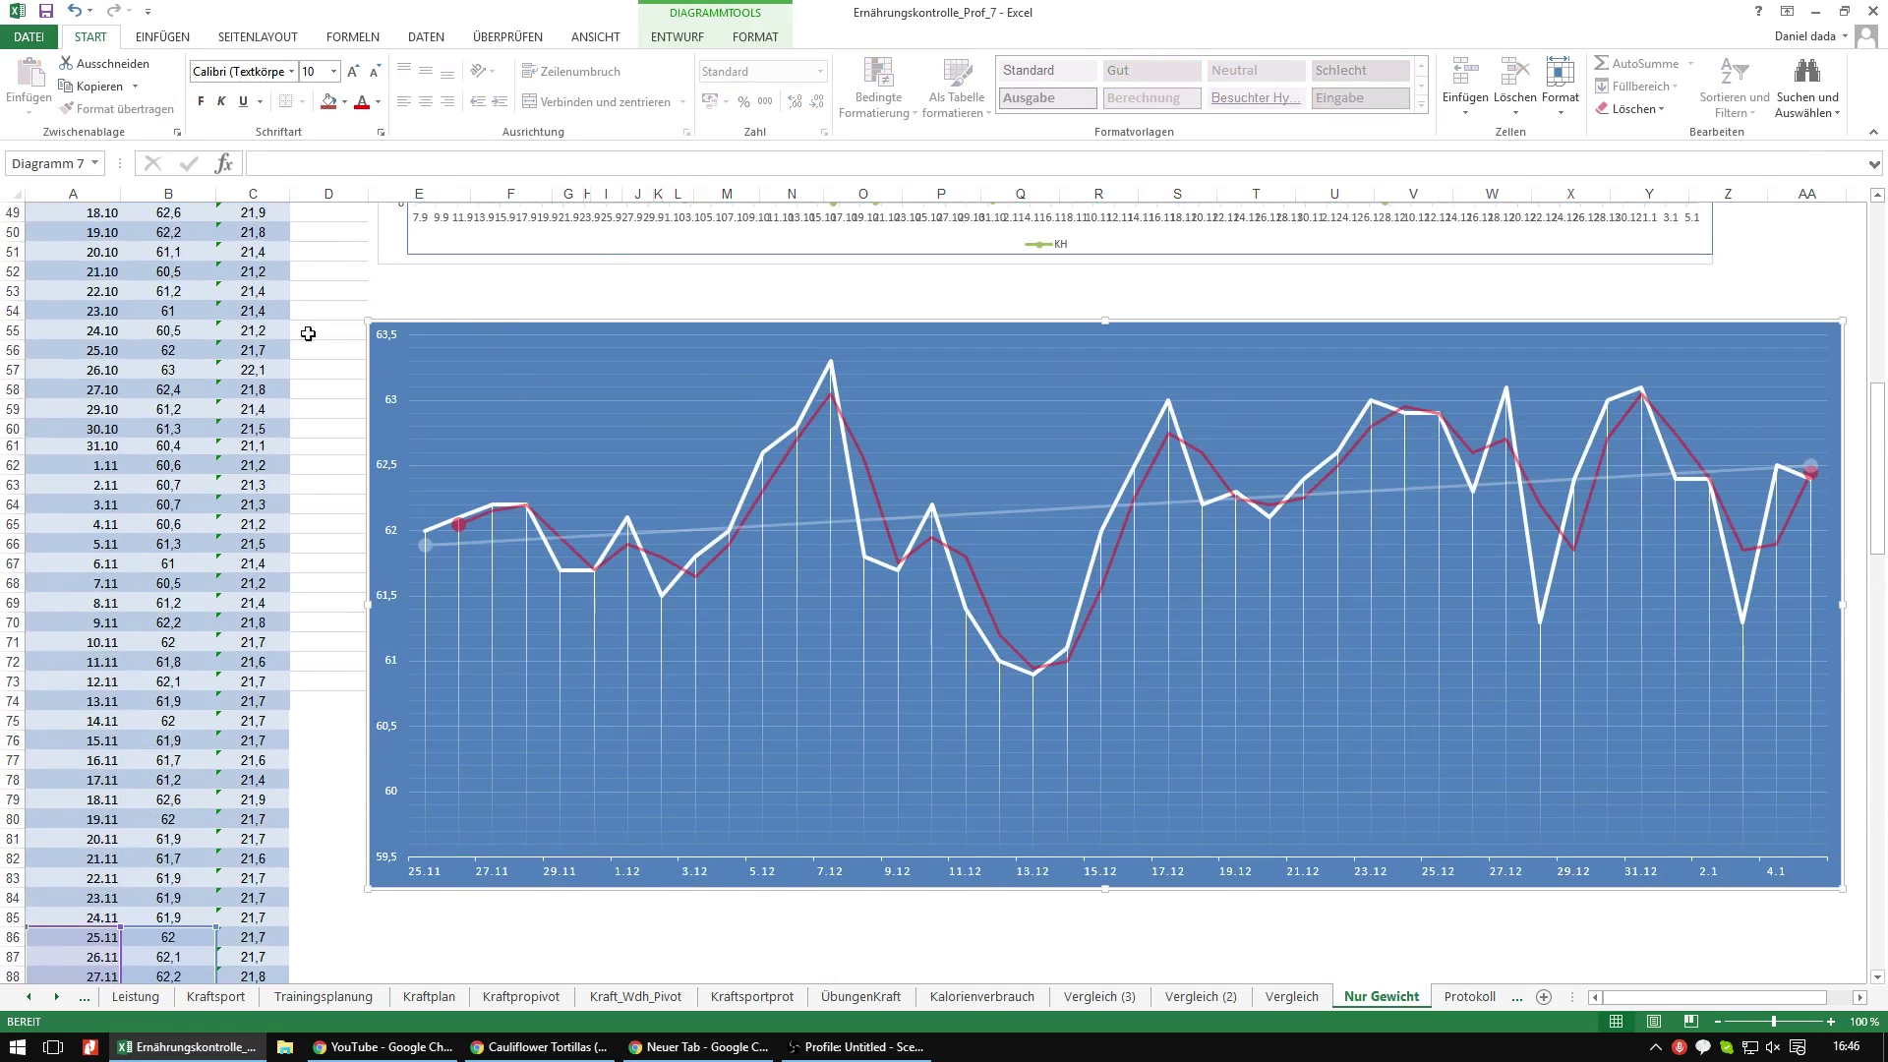
{"action": "left_click", "coordinate": [362, 292]}
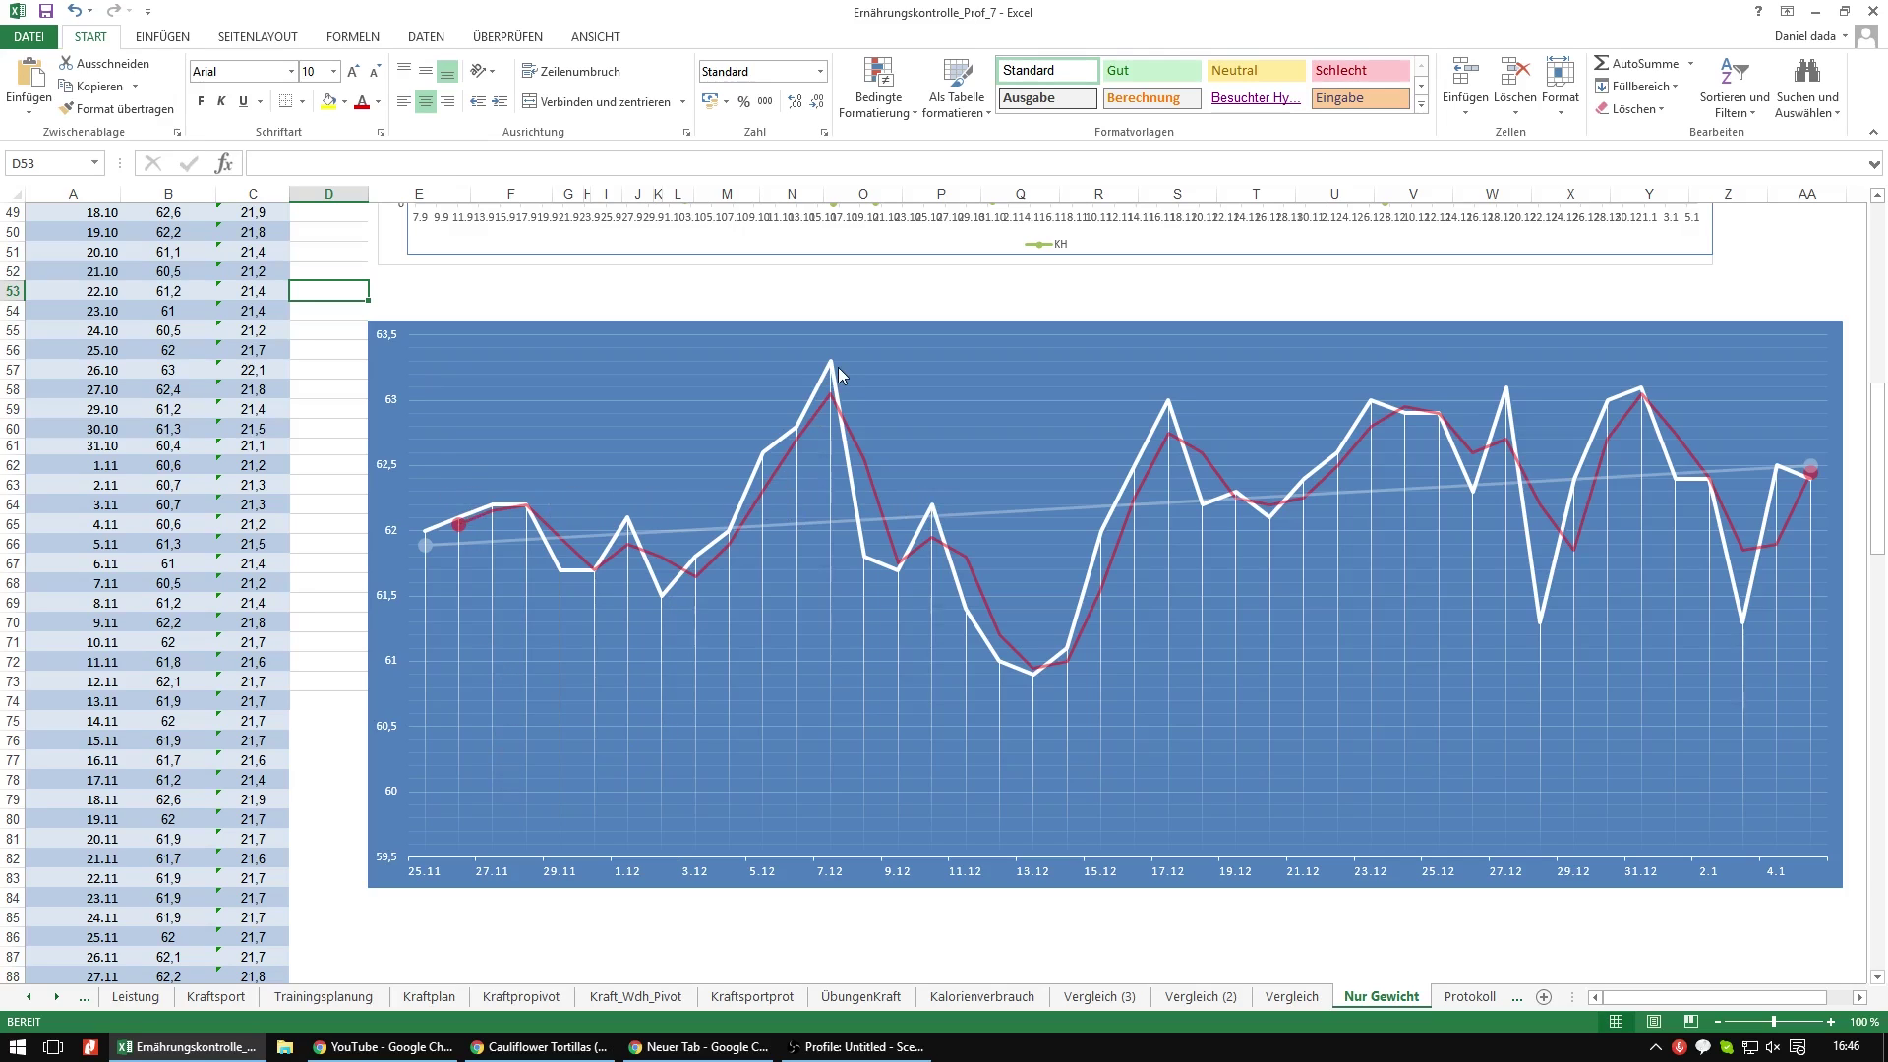
- Examine the weight curve, moving average and trend line in the extended weight chart
{"action": "mouse_move", "coordinate": [839, 369]}
{"action": "scroll", "coordinate": [852, 470], "scroll_direction": "up", "scroll_amount": 1}
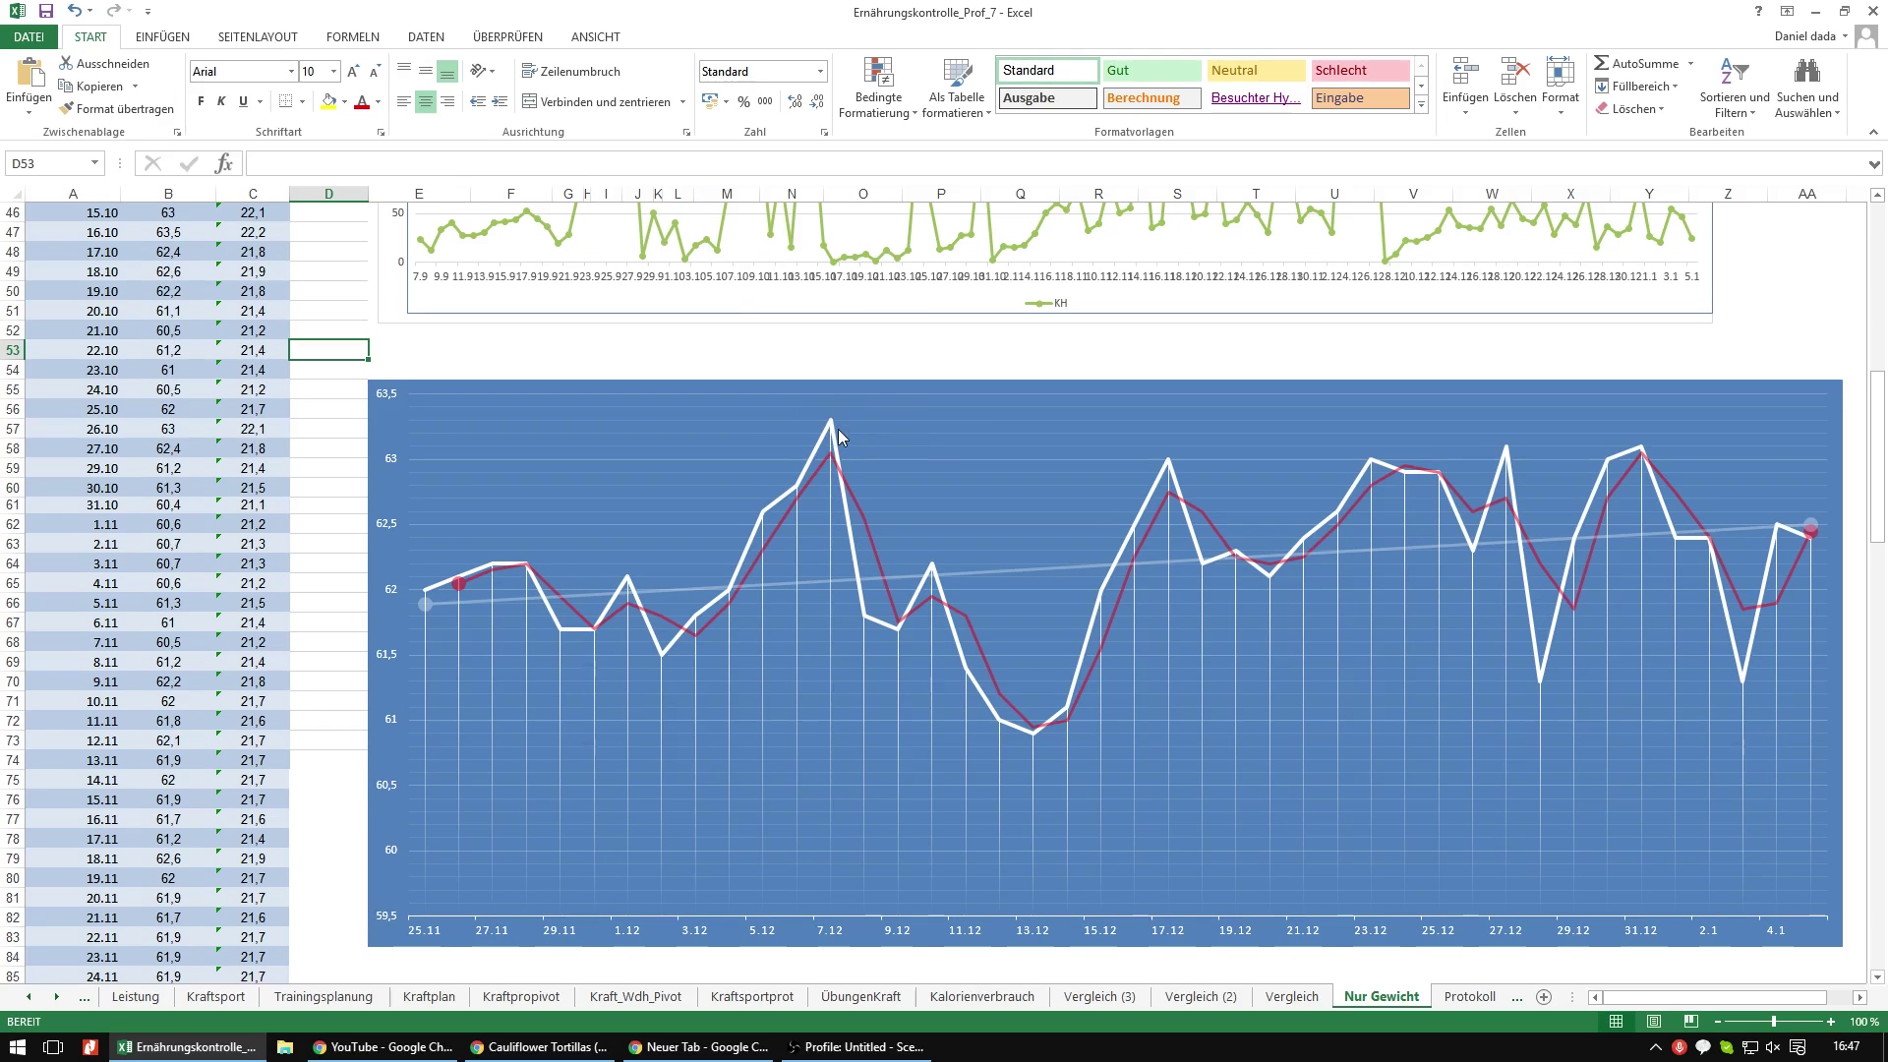
{"action": "mouse_move", "coordinate": [838, 428]}
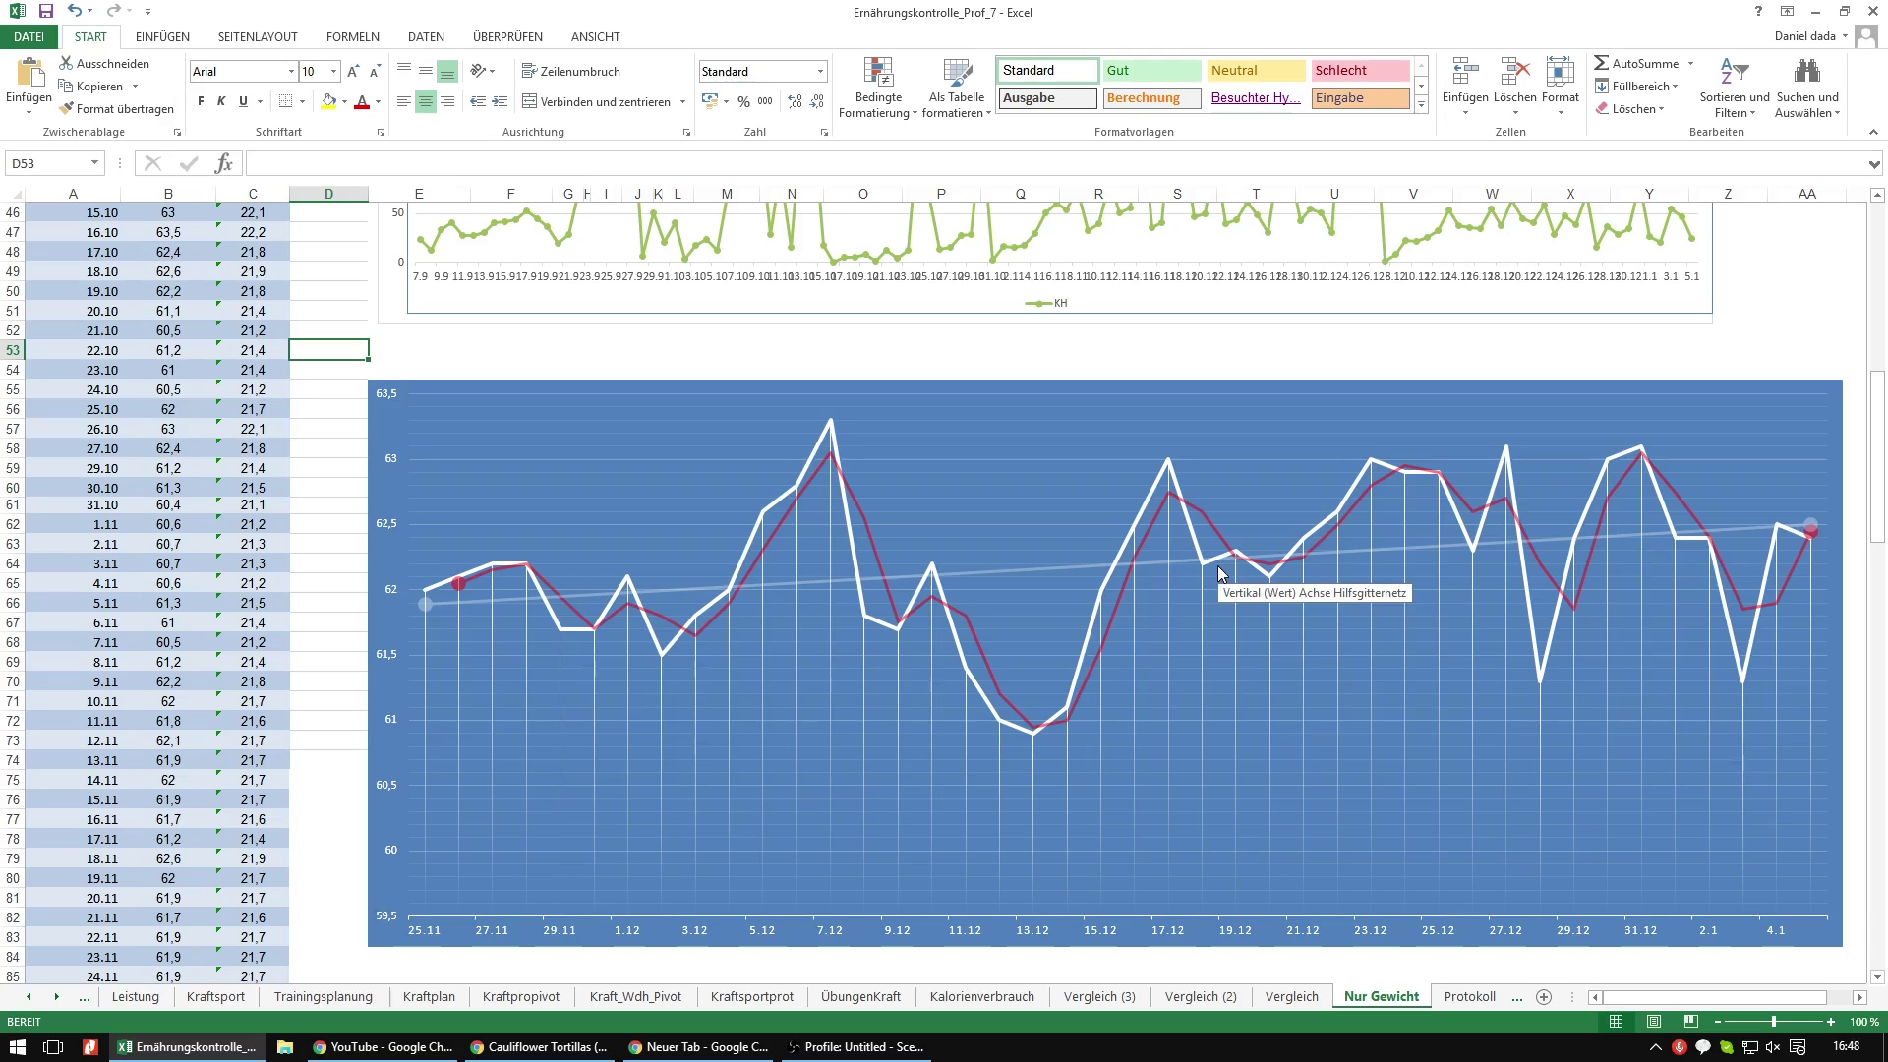
{"action": "scroll", "coordinate": [1210, 610], "scroll_direction": "up", "scroll_amount": 2}
{"action": "scroll", "coordinate": [1196, 663], "scroll_direction": "down", "scroll_amount": 2}
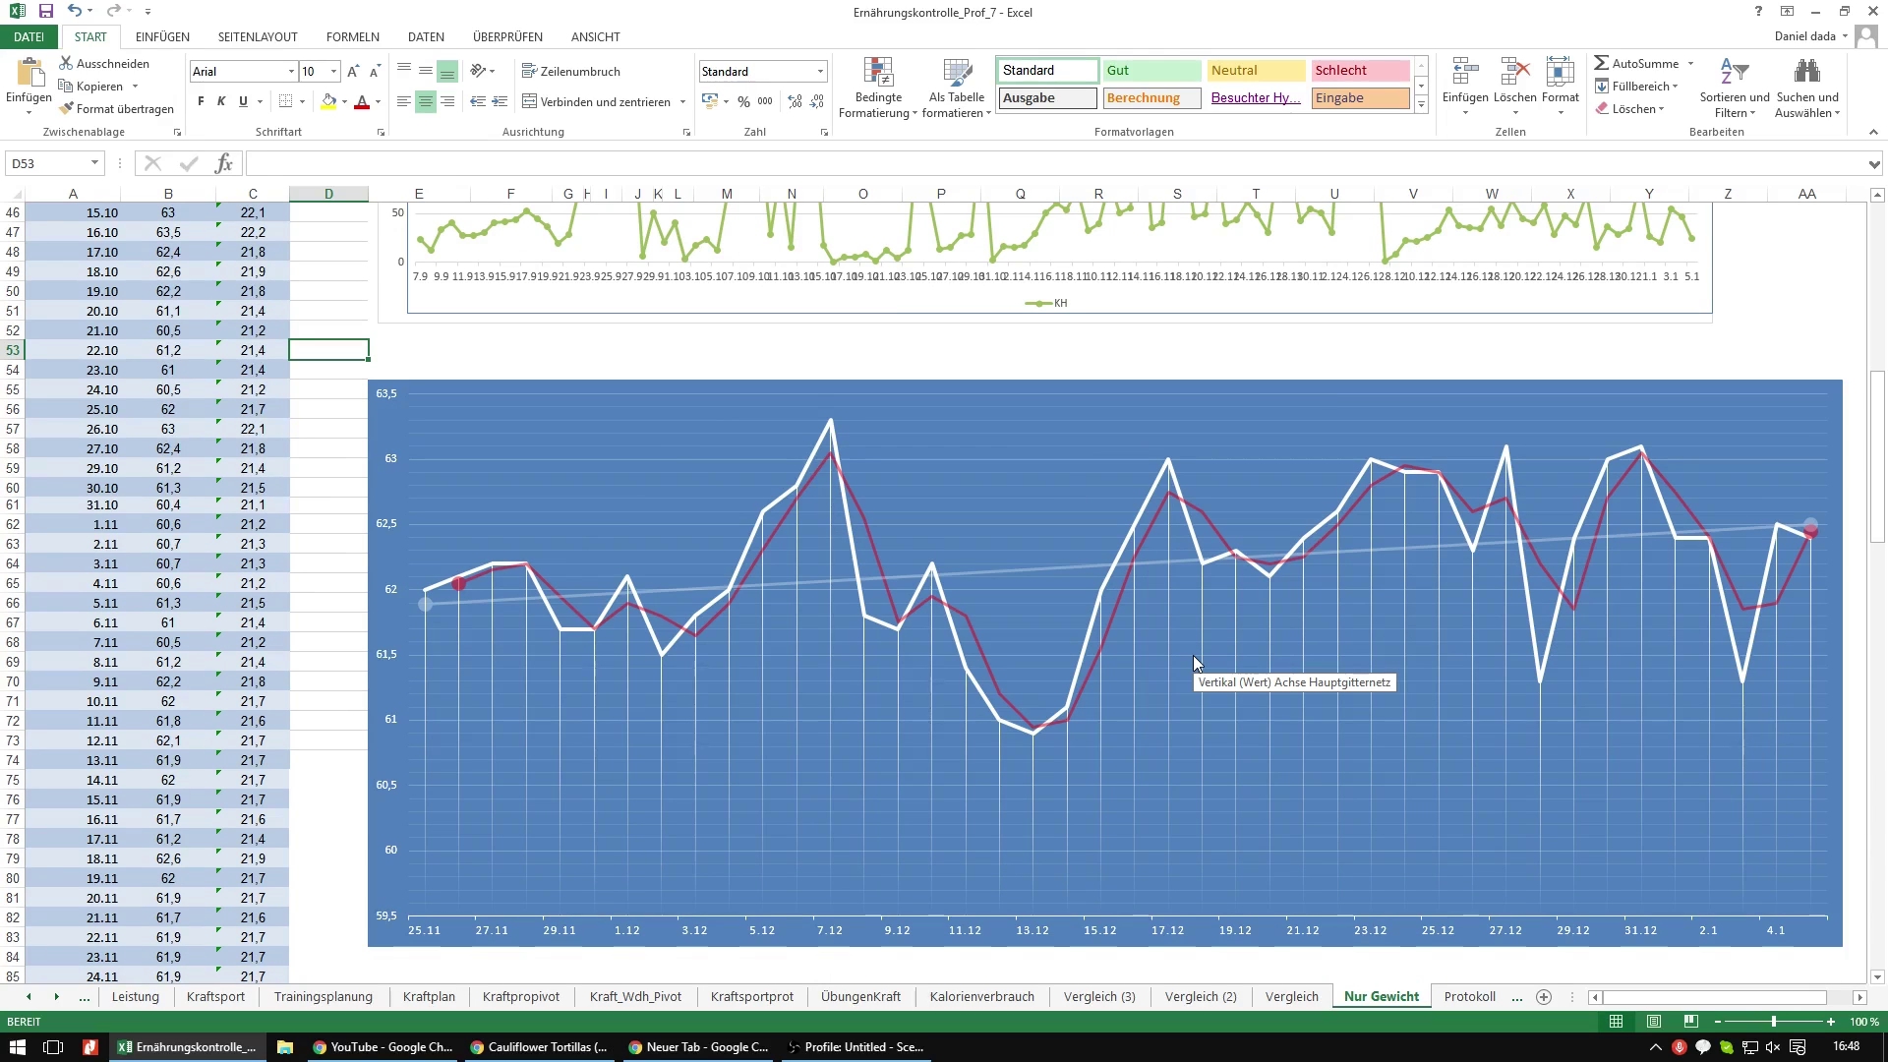
{"action": "scroll", "coordinate": [1194, 657], "scroll_direction": "up", "scroll_amount": 1}
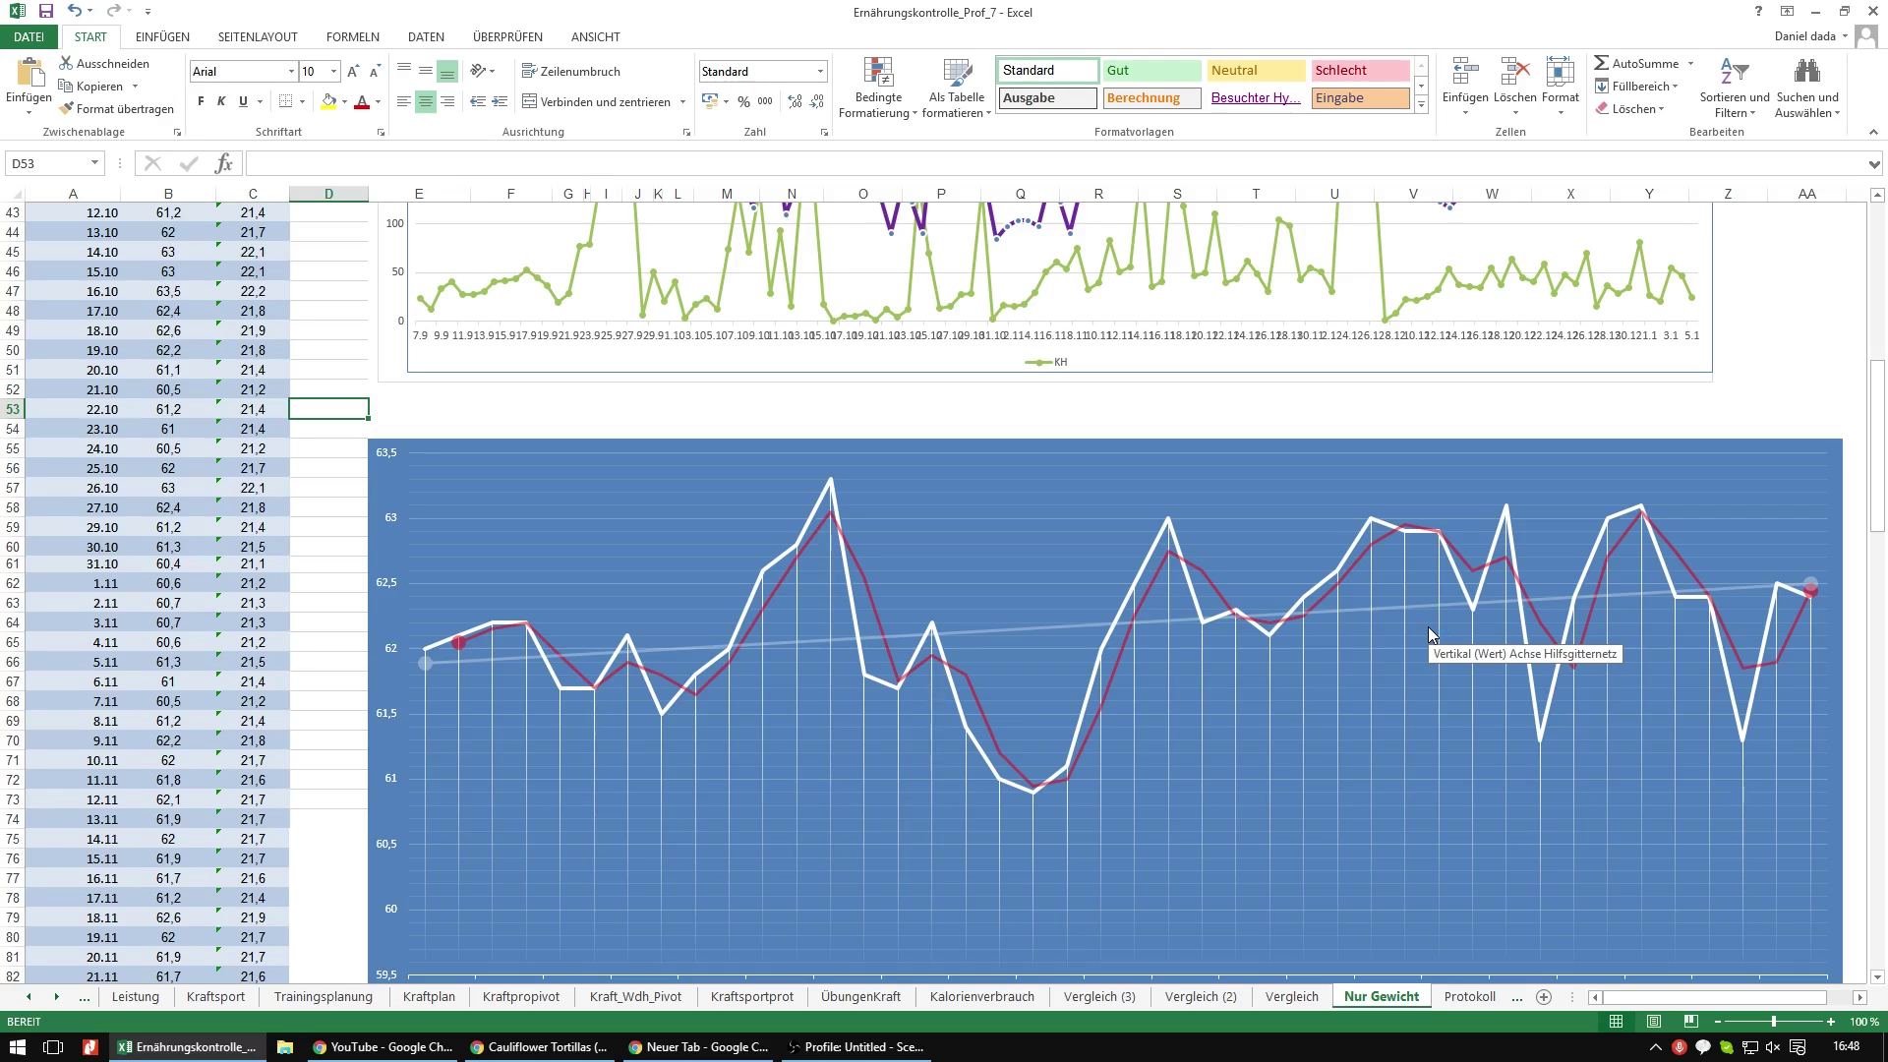
{"action": "scroll", "coordinate": [1428, 632], "scroll_direction": "up", "scroll_amount": 1}
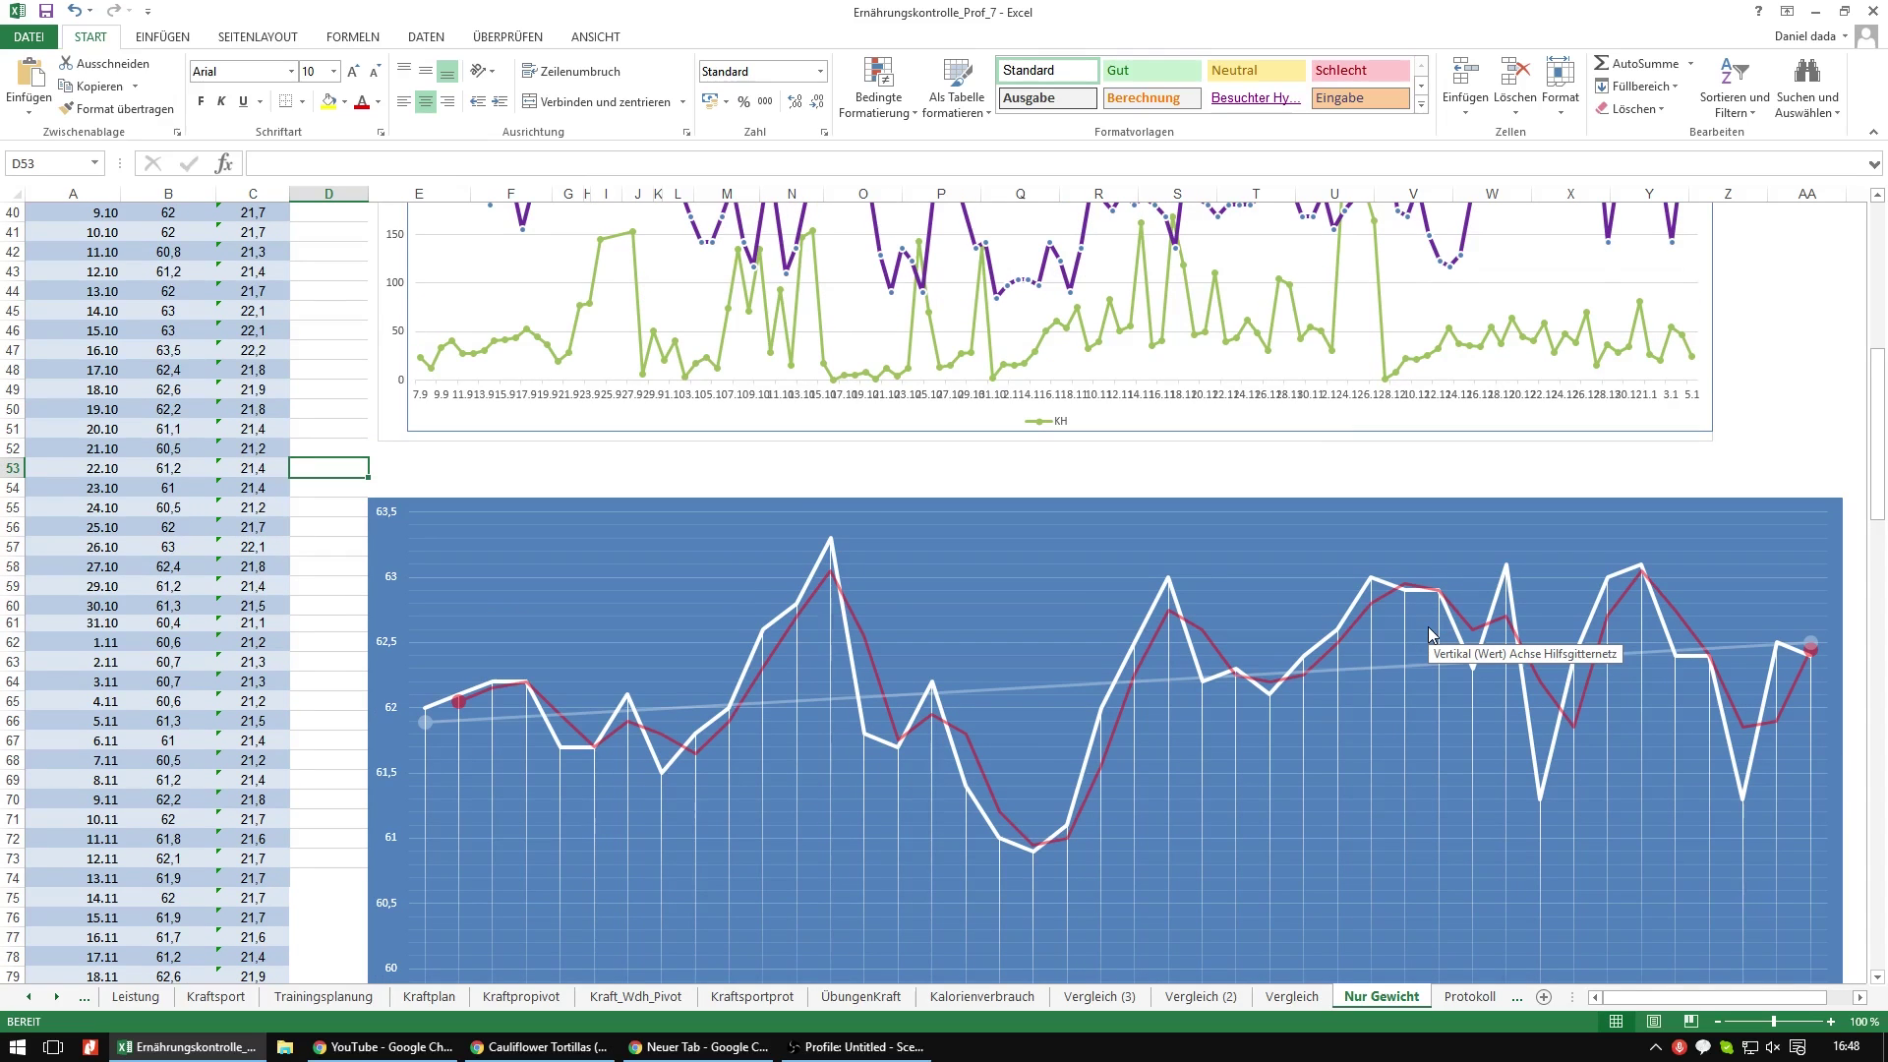
{"action": "scroll", "coordinate": [1428, 632], "scroll_direction": "down", "scroll_amount": 1}
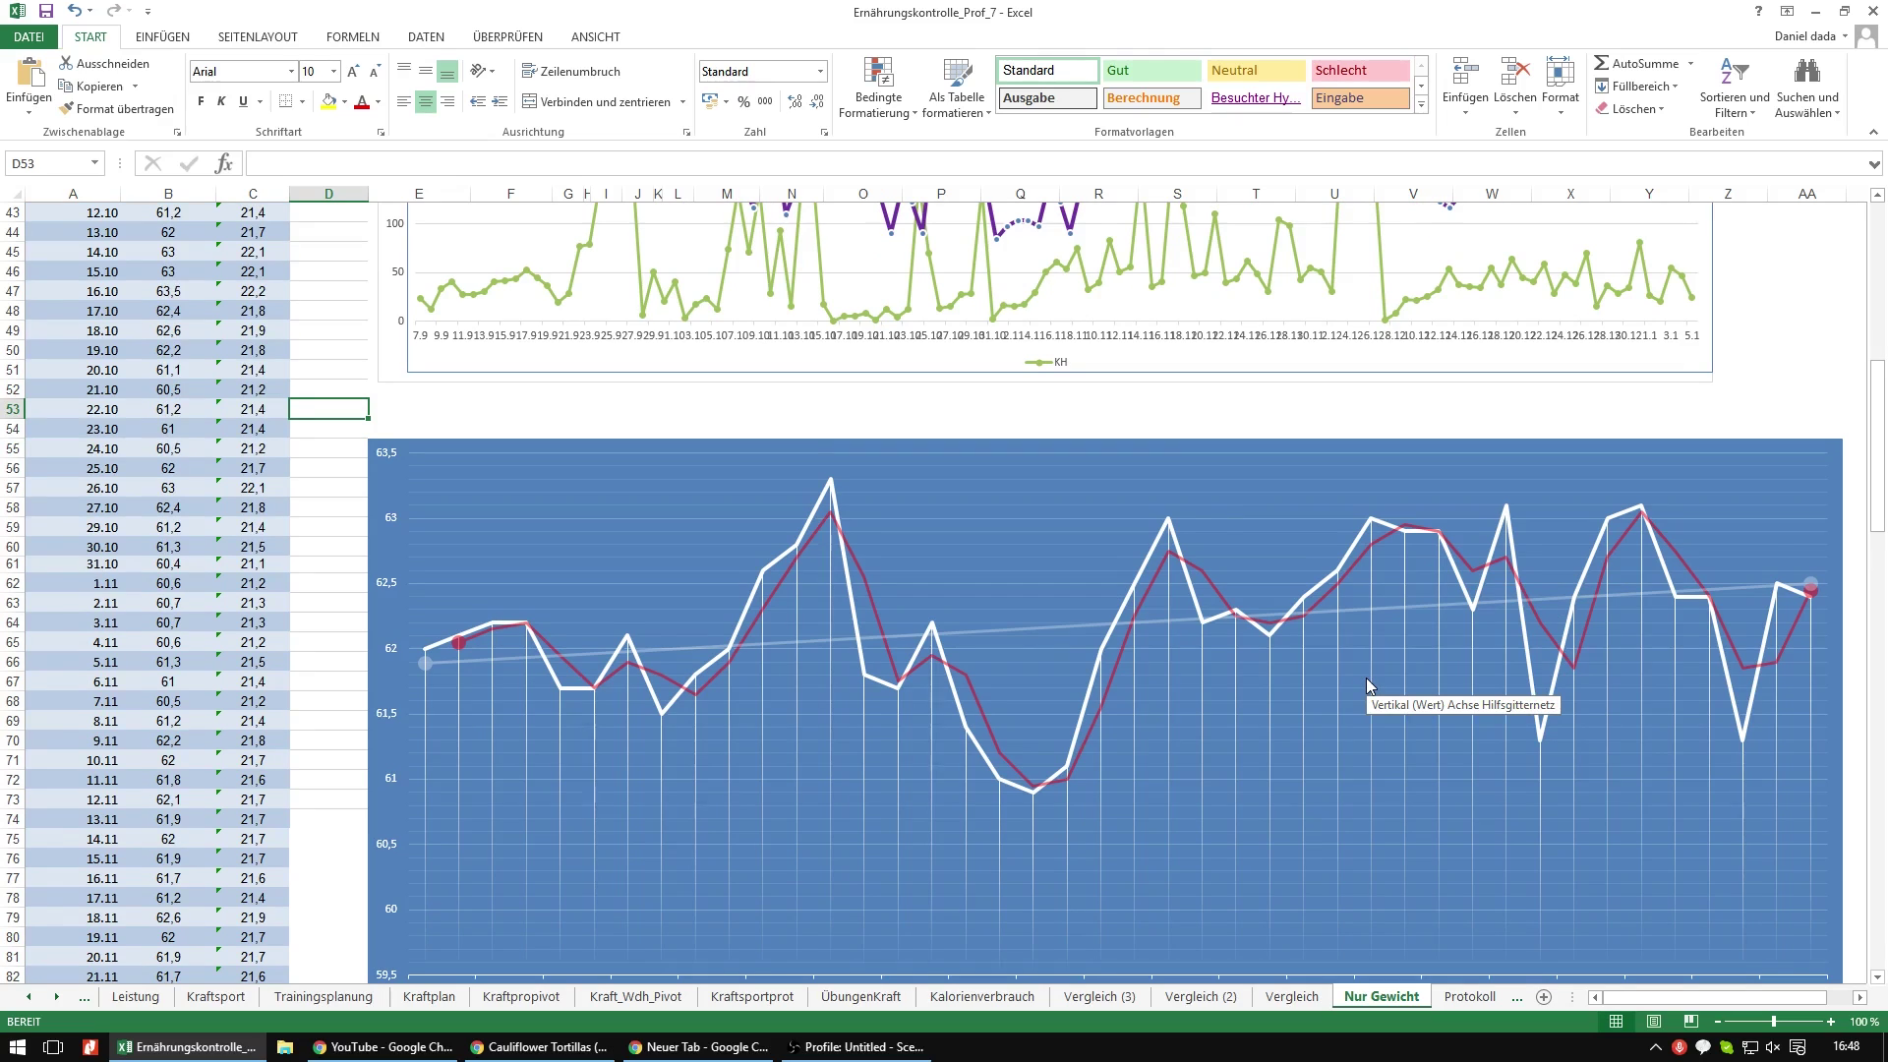
{"action": "scroll", "coordinate": [1379, 645], "scroll_direction": "up", "scroll_amount": 3}
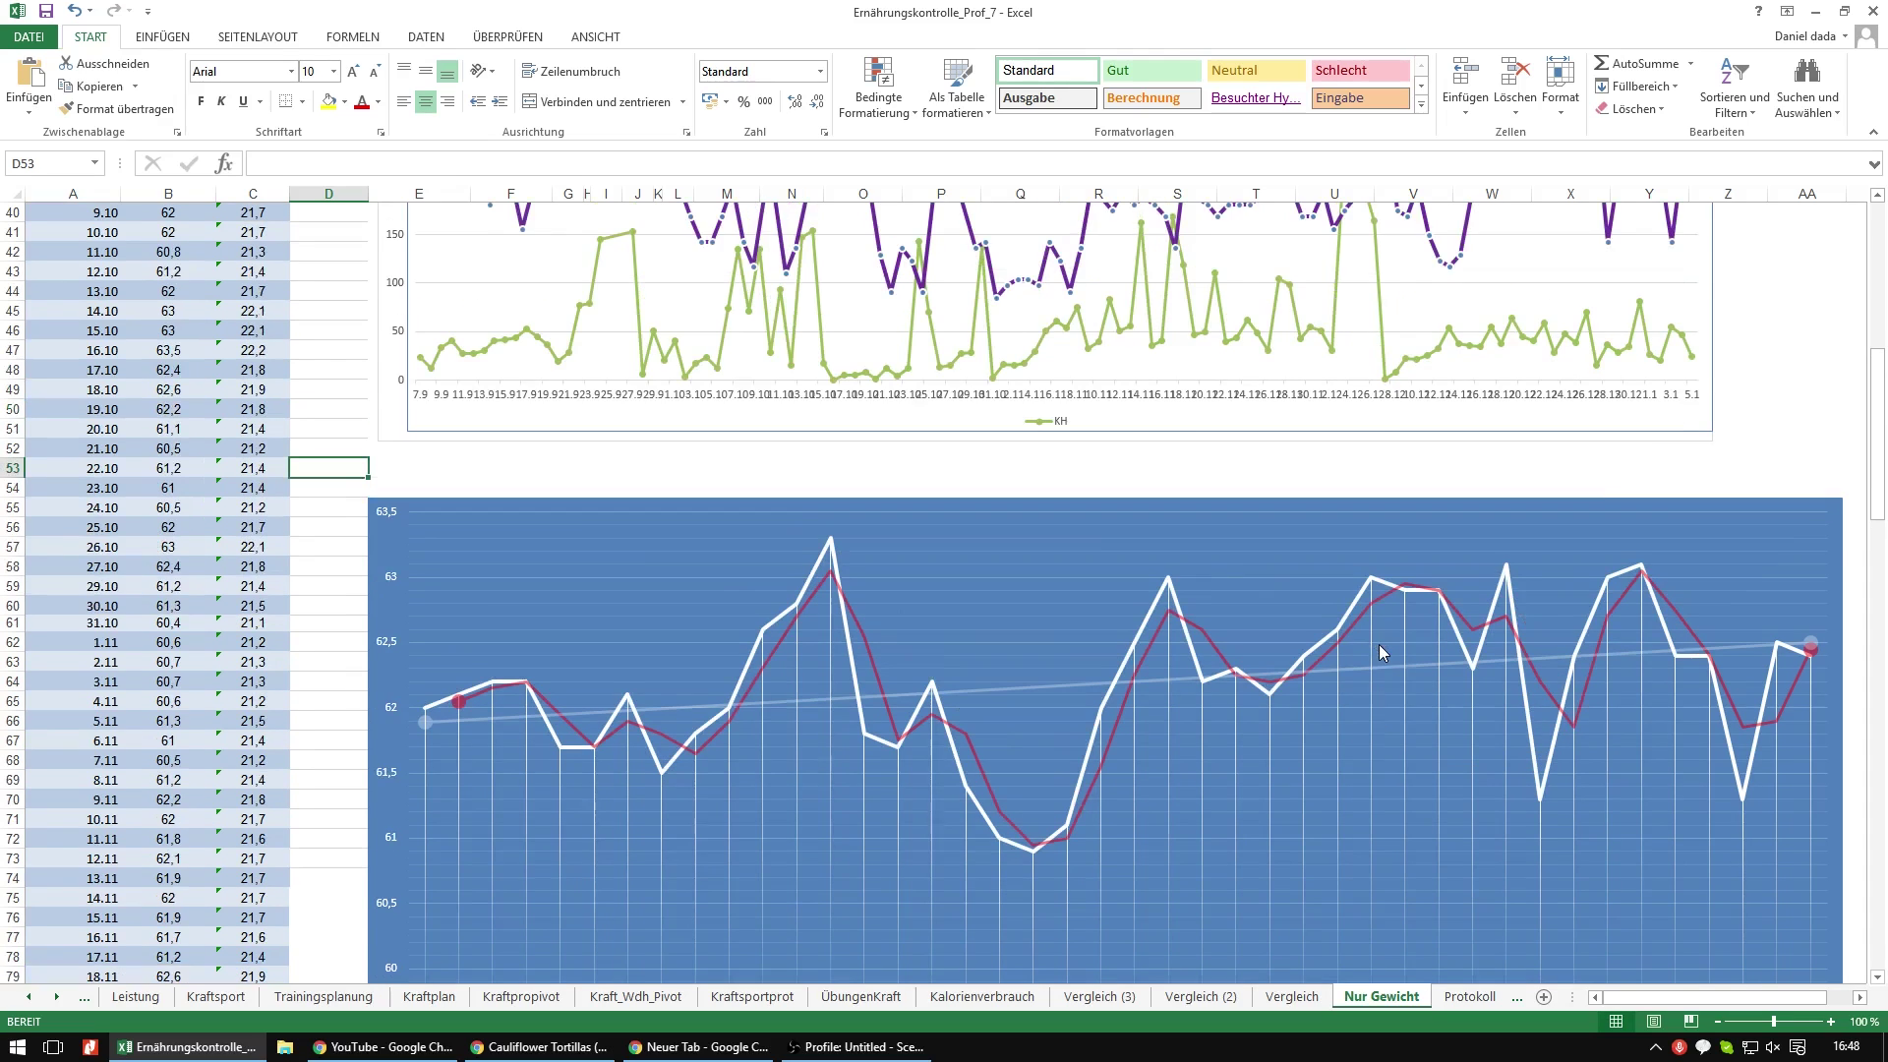
{"action": "scroll", "coordinate": [1379, 645], "scroll_direction": "down", "scroll_amount": 1}
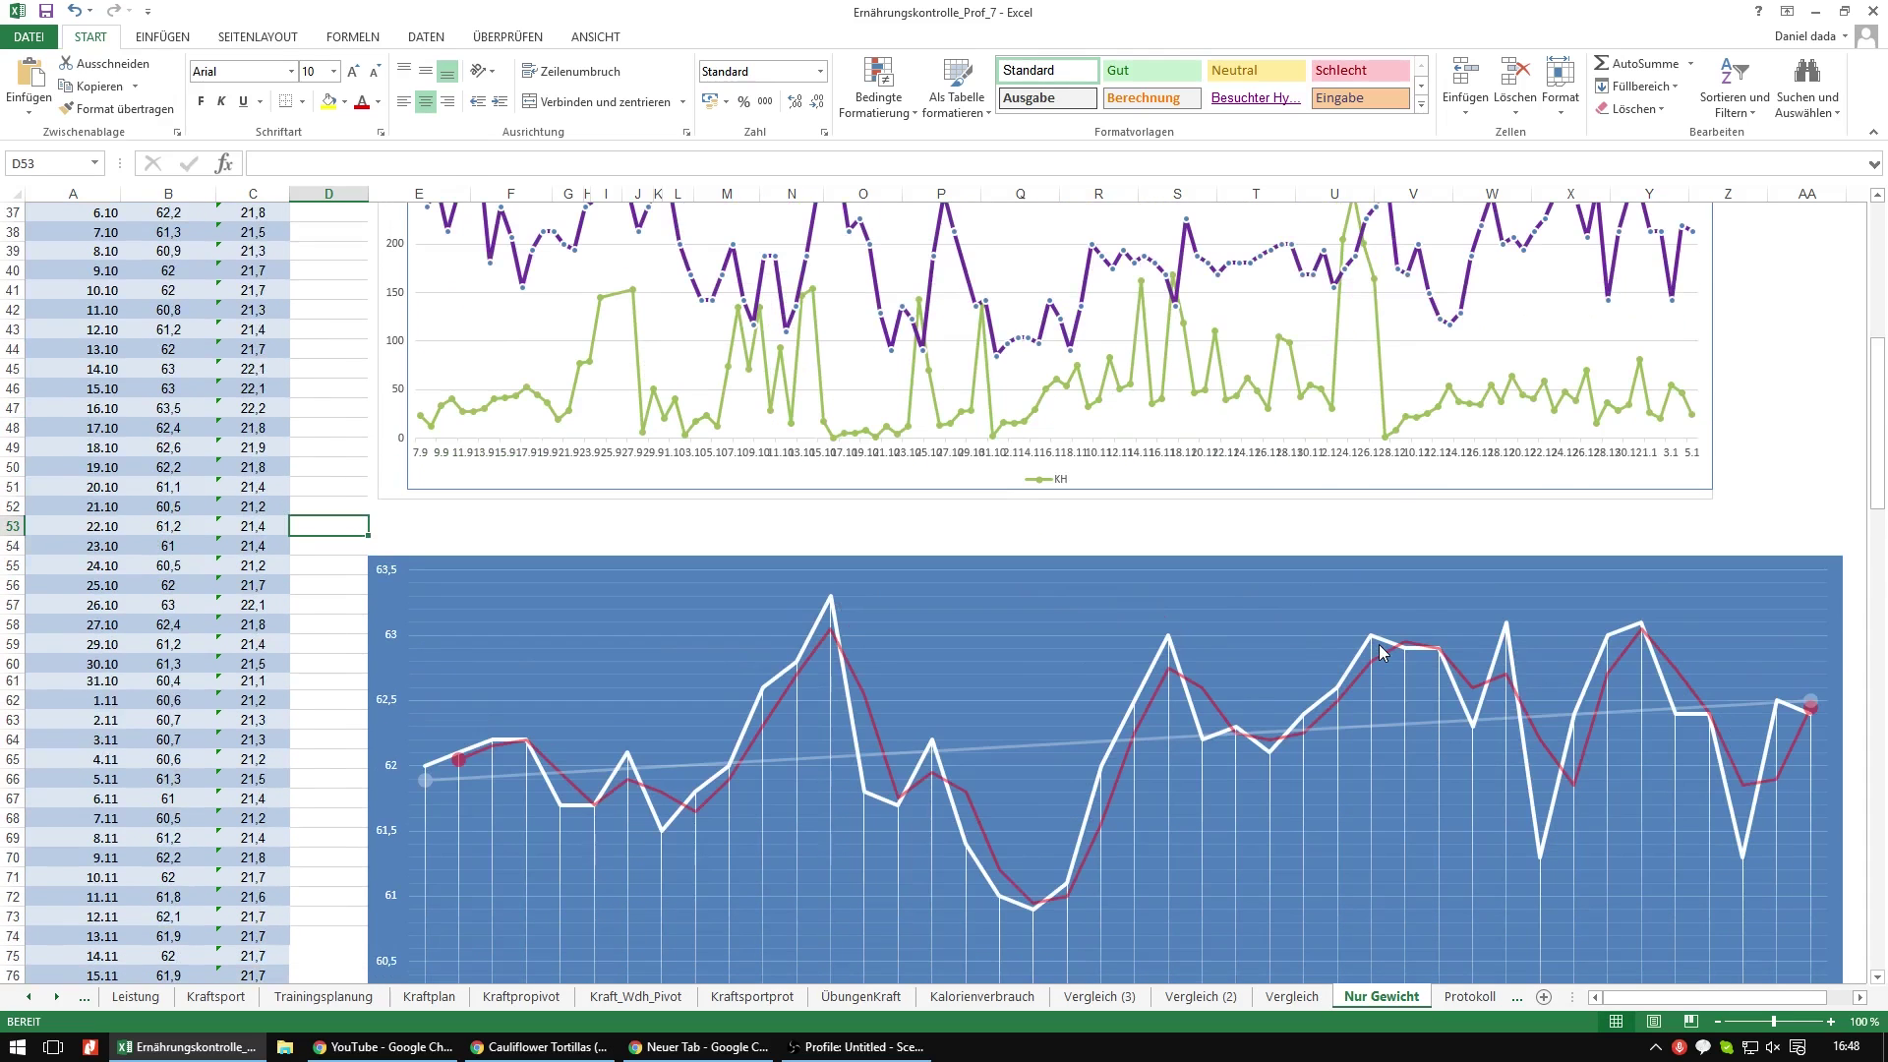
- Compare the carbohydrate and weight curves in the Vergleich Kohlenhydrate und Gewicht chart, and review the full-period weight chart
{"action": "scroll", "coordinate": [1697, 696], "scroll_direction": "up", "scroll_amount": 4}
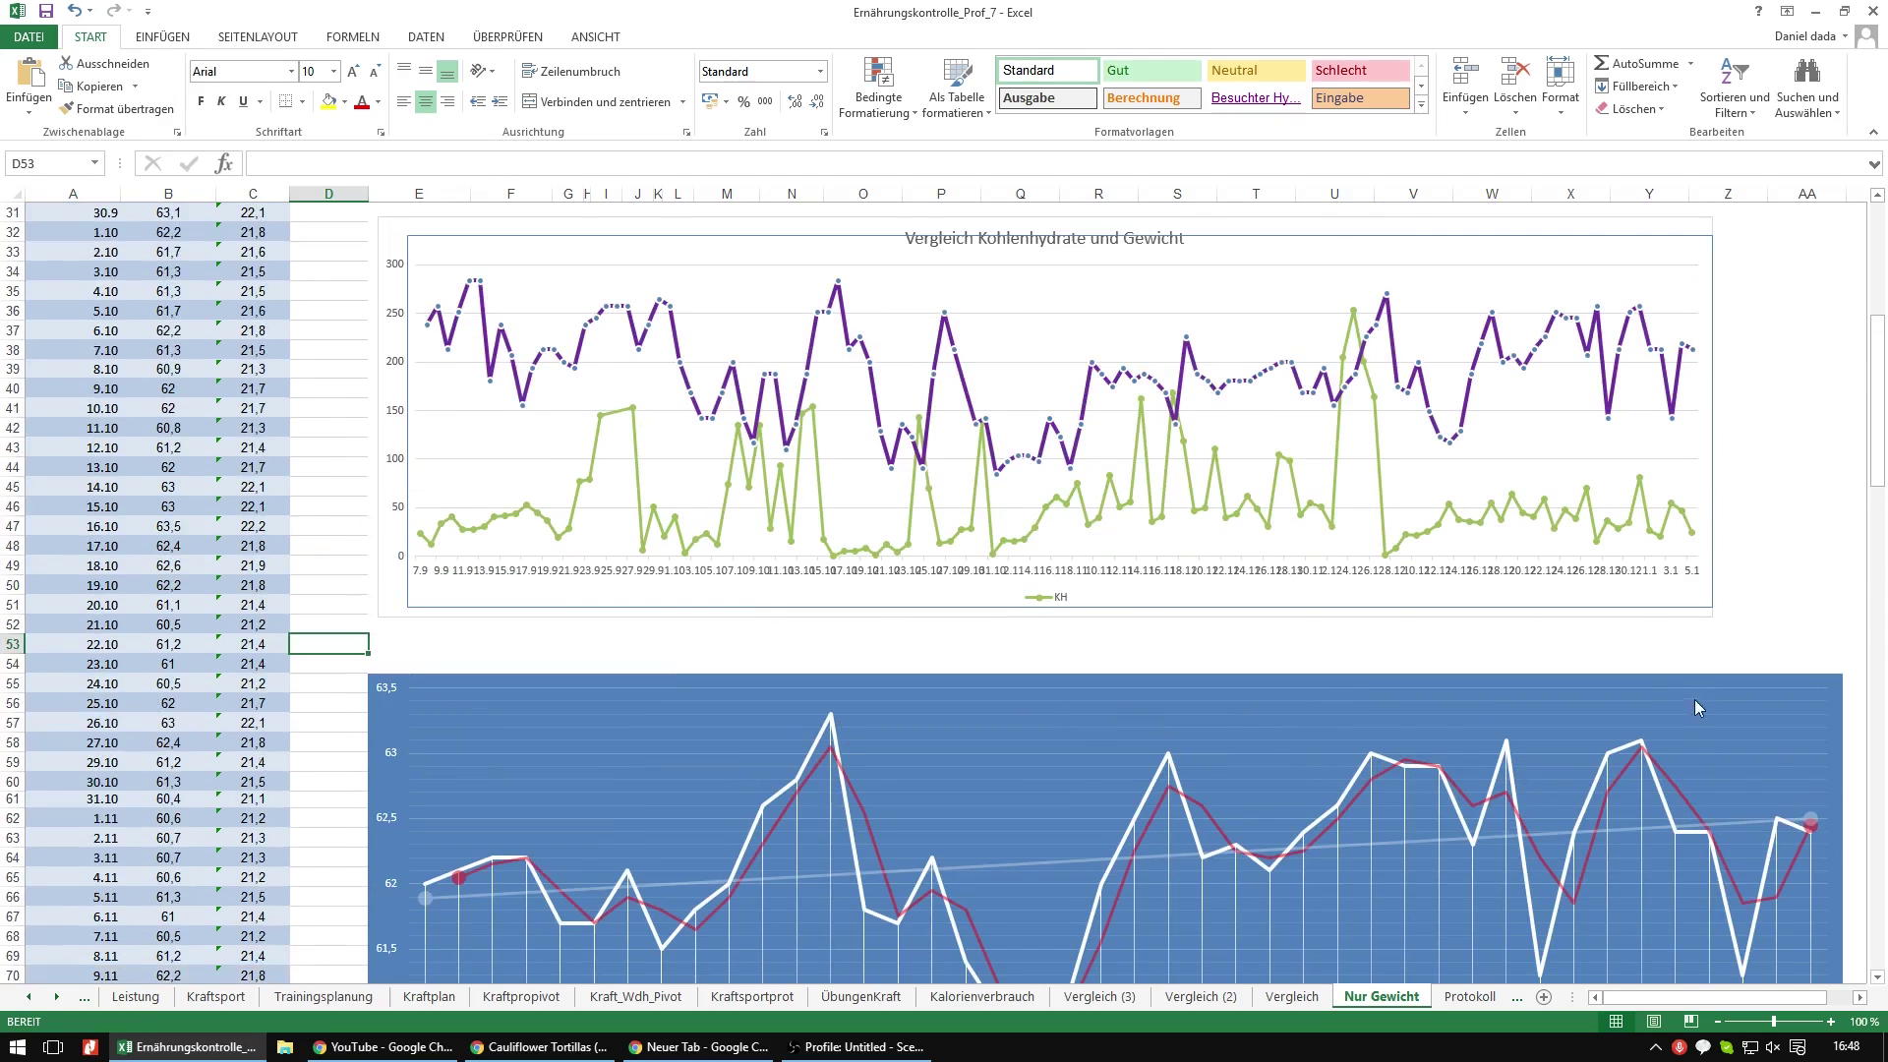
{"action": "scroll", "coordinate": [1680, 710], "scroll_direction": "up", "scroll_amount": 1}
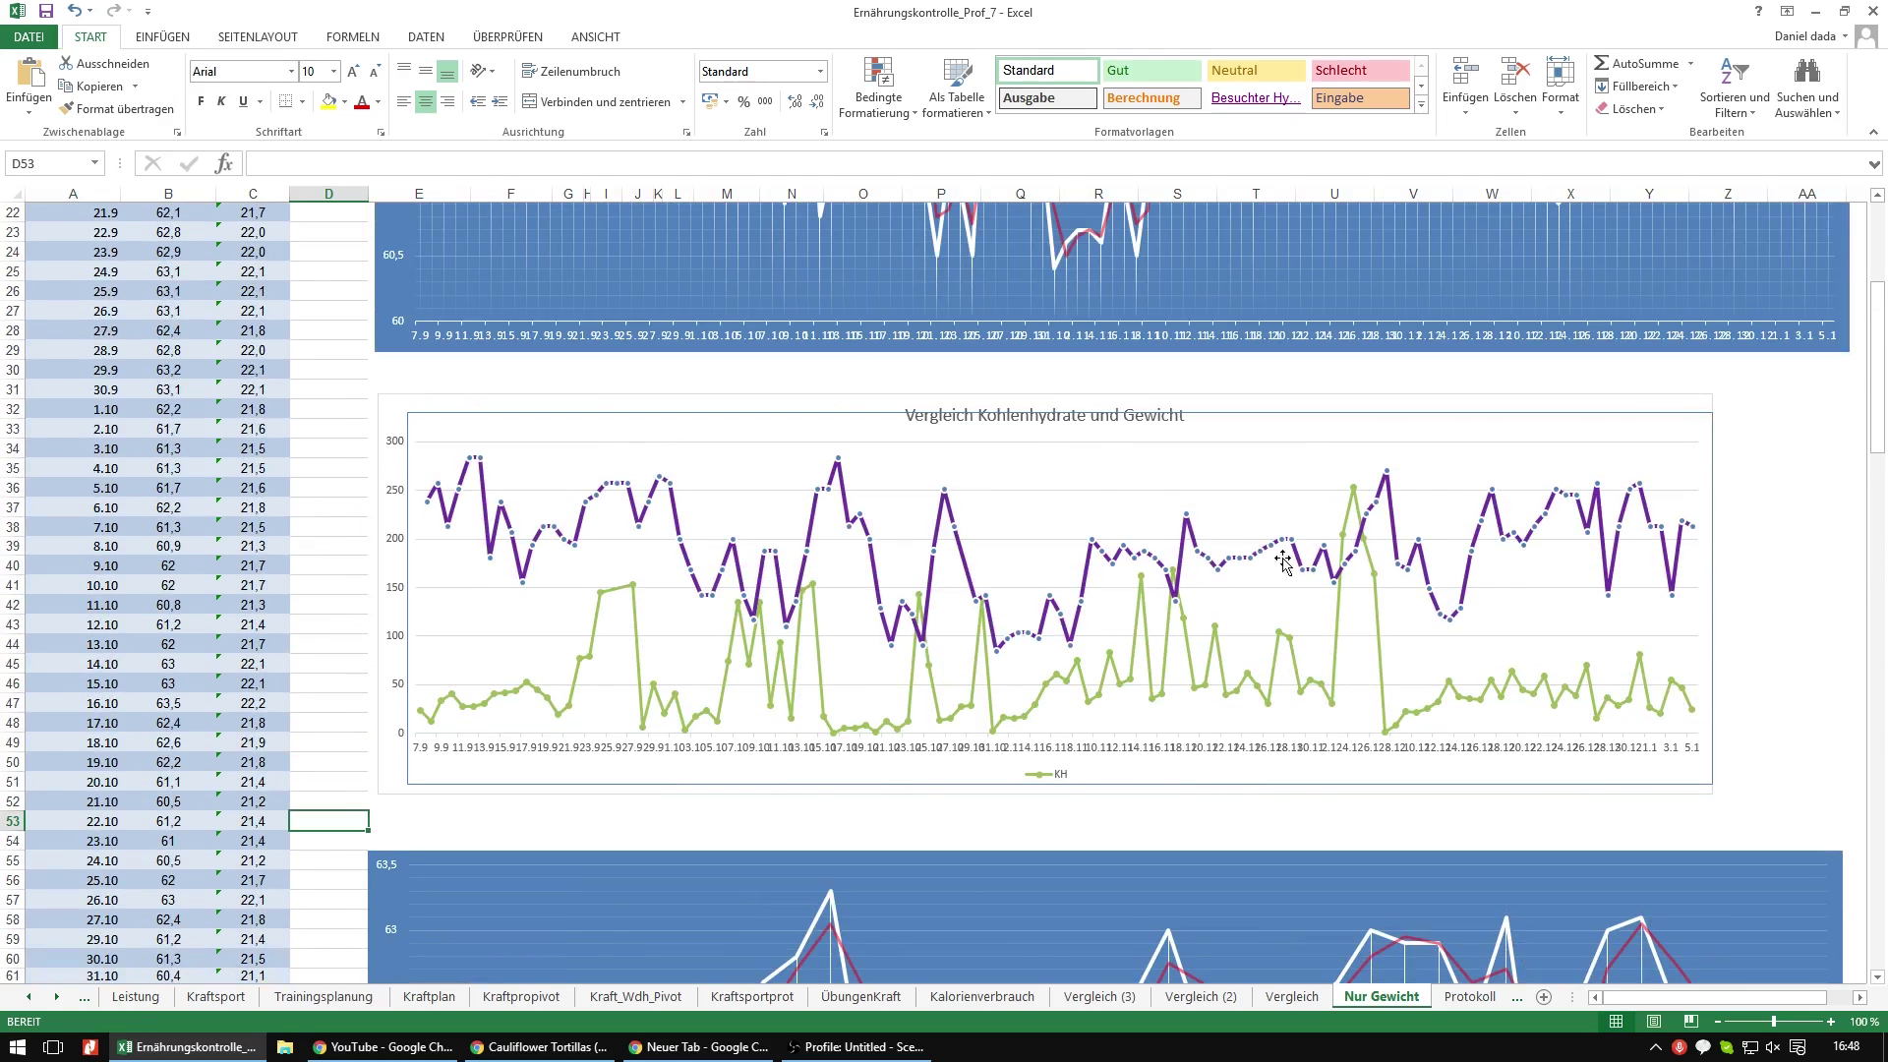
{"action": "left_click", "coordinate": [1352, 463]}
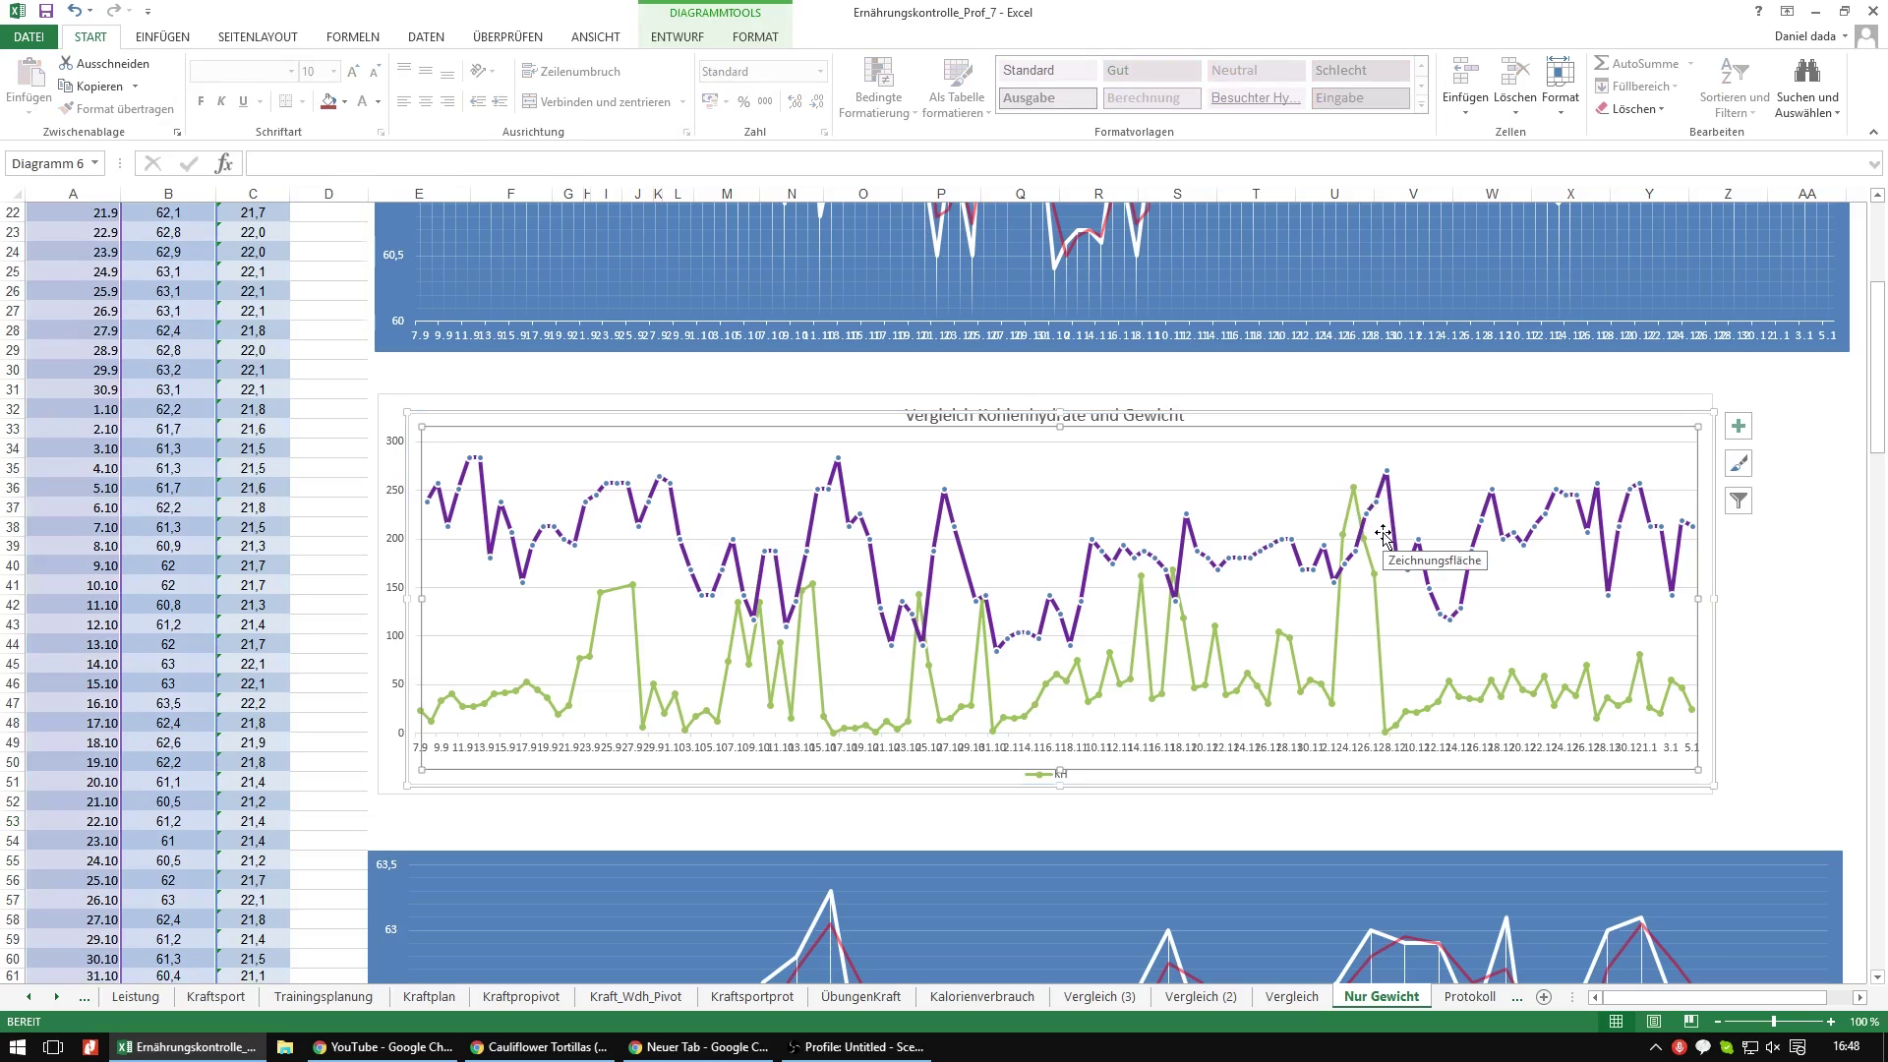
{"action": "mouse_move", "coordinate": [1387, 478]}
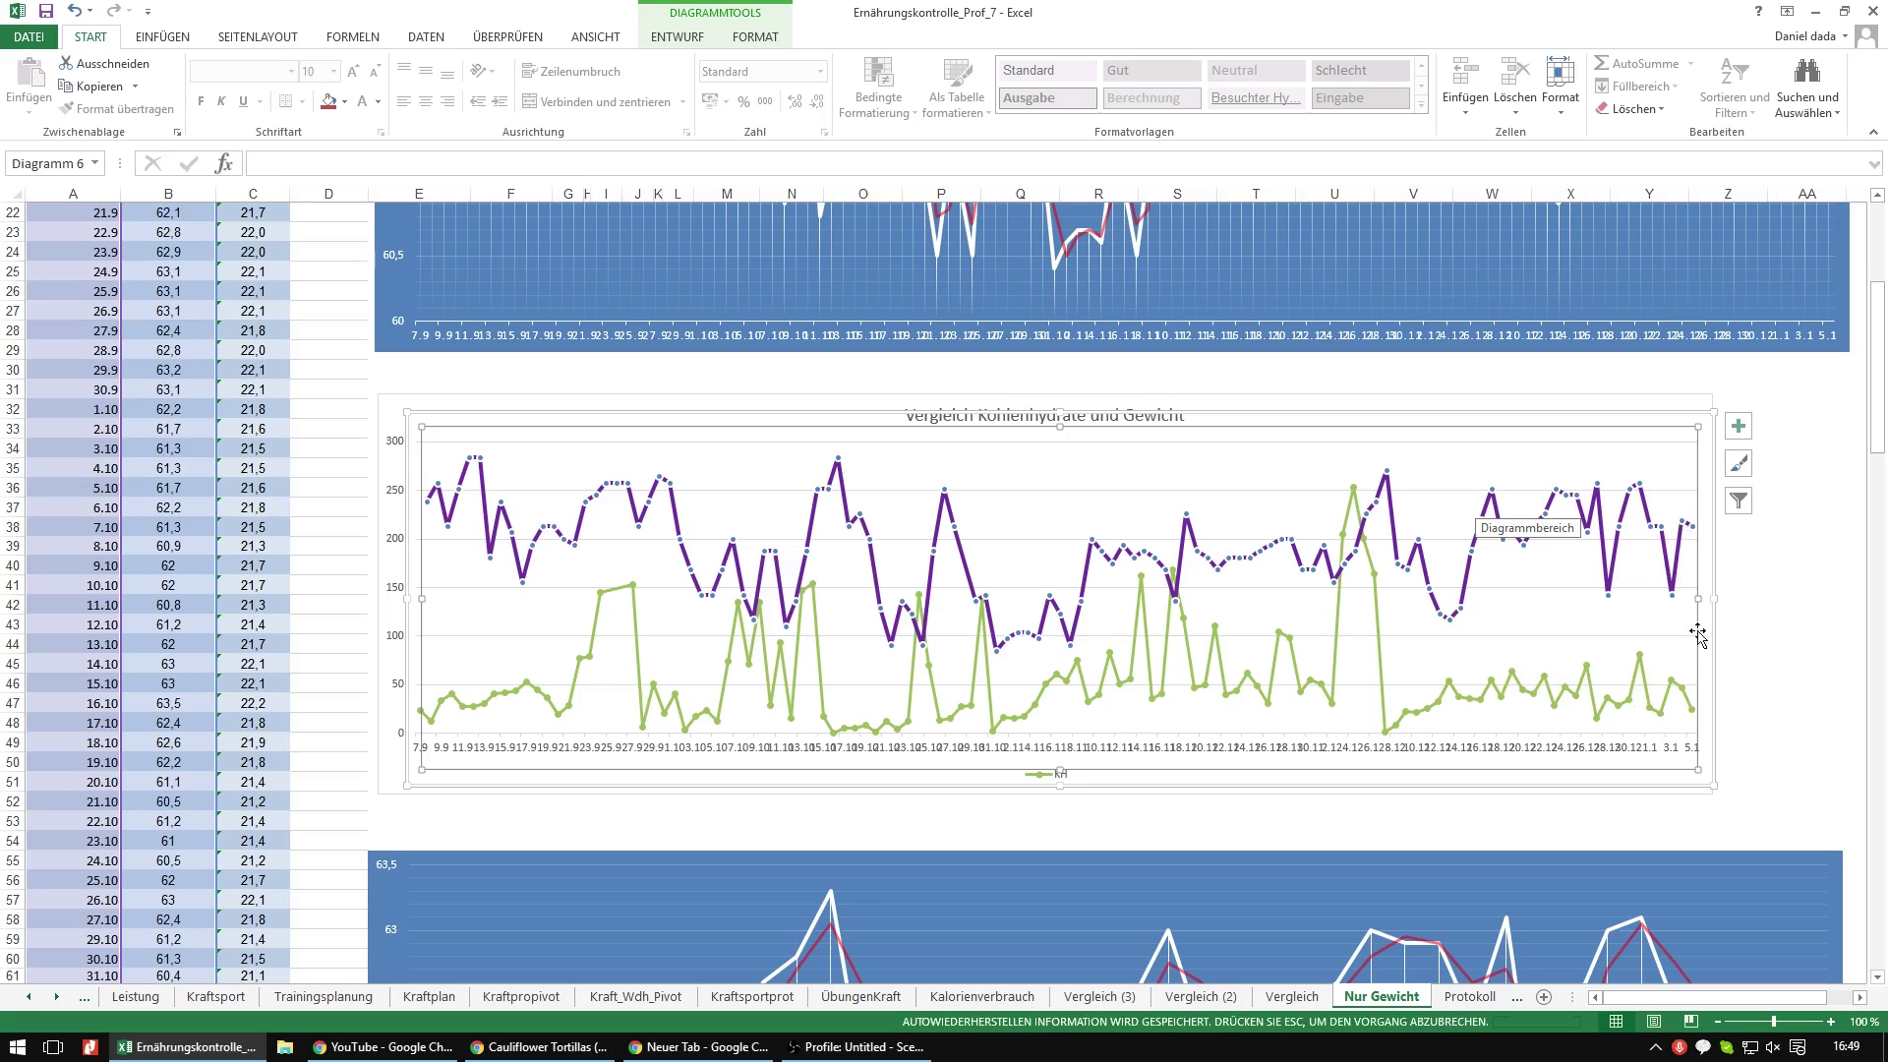
{"action": "scroll", "coordinate": [1631, 669], "scroll_direction": "up", "scroll_amount": 7}
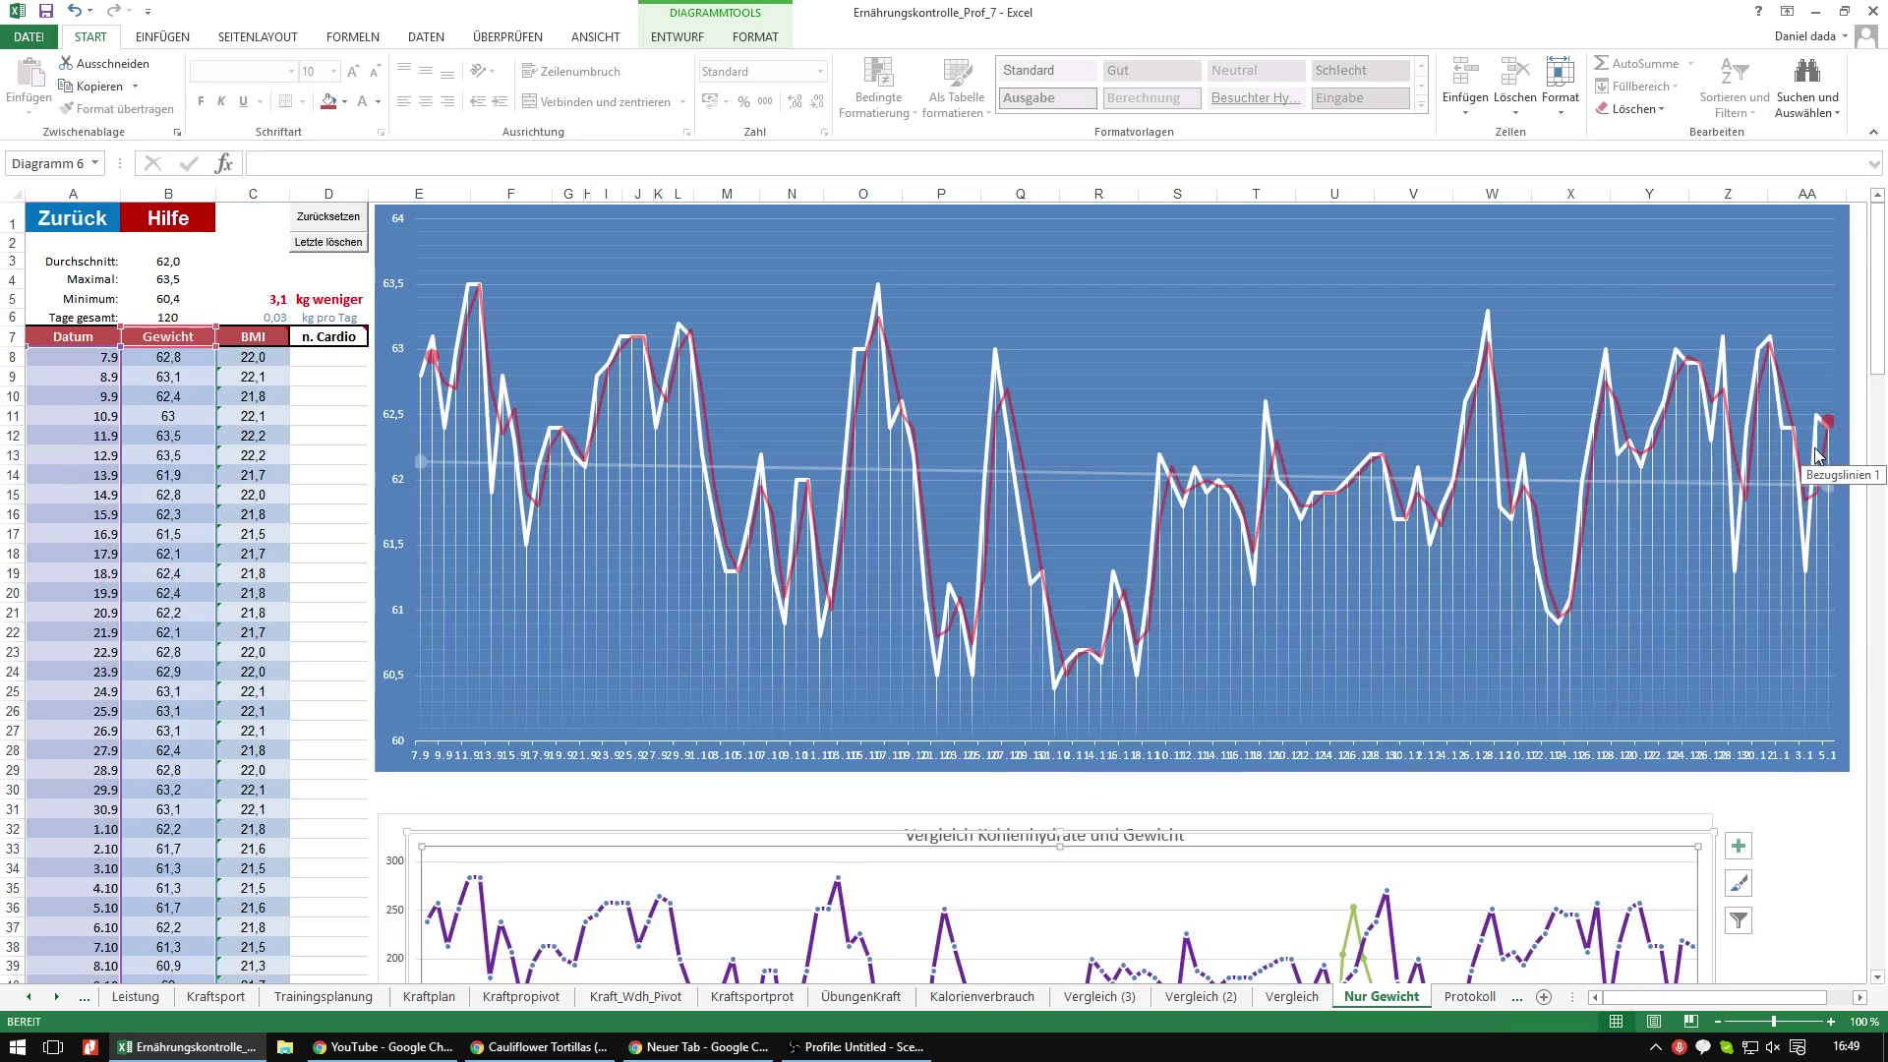
- Open the Körpermaße sheet and examine the Summe, Bizeps angespannt, Brust, Bauch and Ober-schenkel charts
{"action": "left_click", "coordinate": [141, 225]}
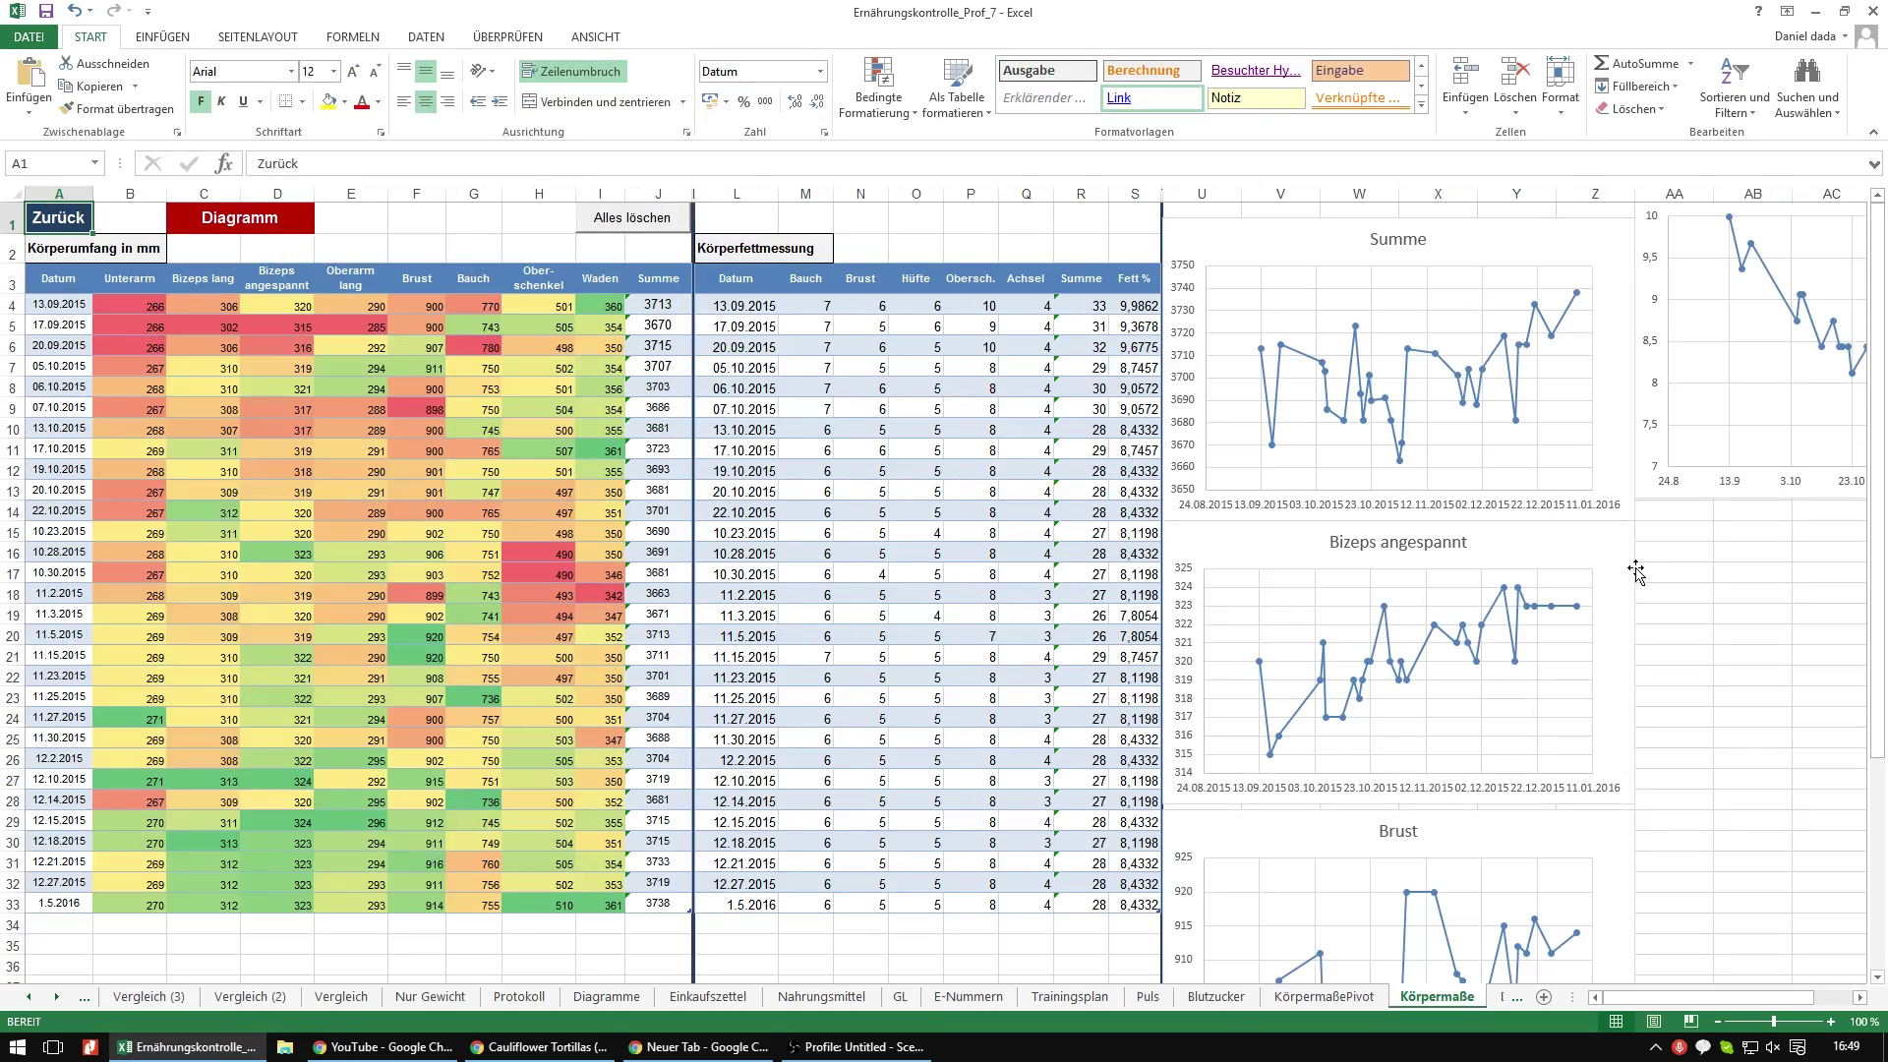
{"action": "scroll", "coordinate": [1524, 556], "scroll_direction": "down", "scroll_amount": 1}
{"action": "scroll", "coordinate": [1542, 550], "scroll_direction": "down", "scroll_amount": 1}
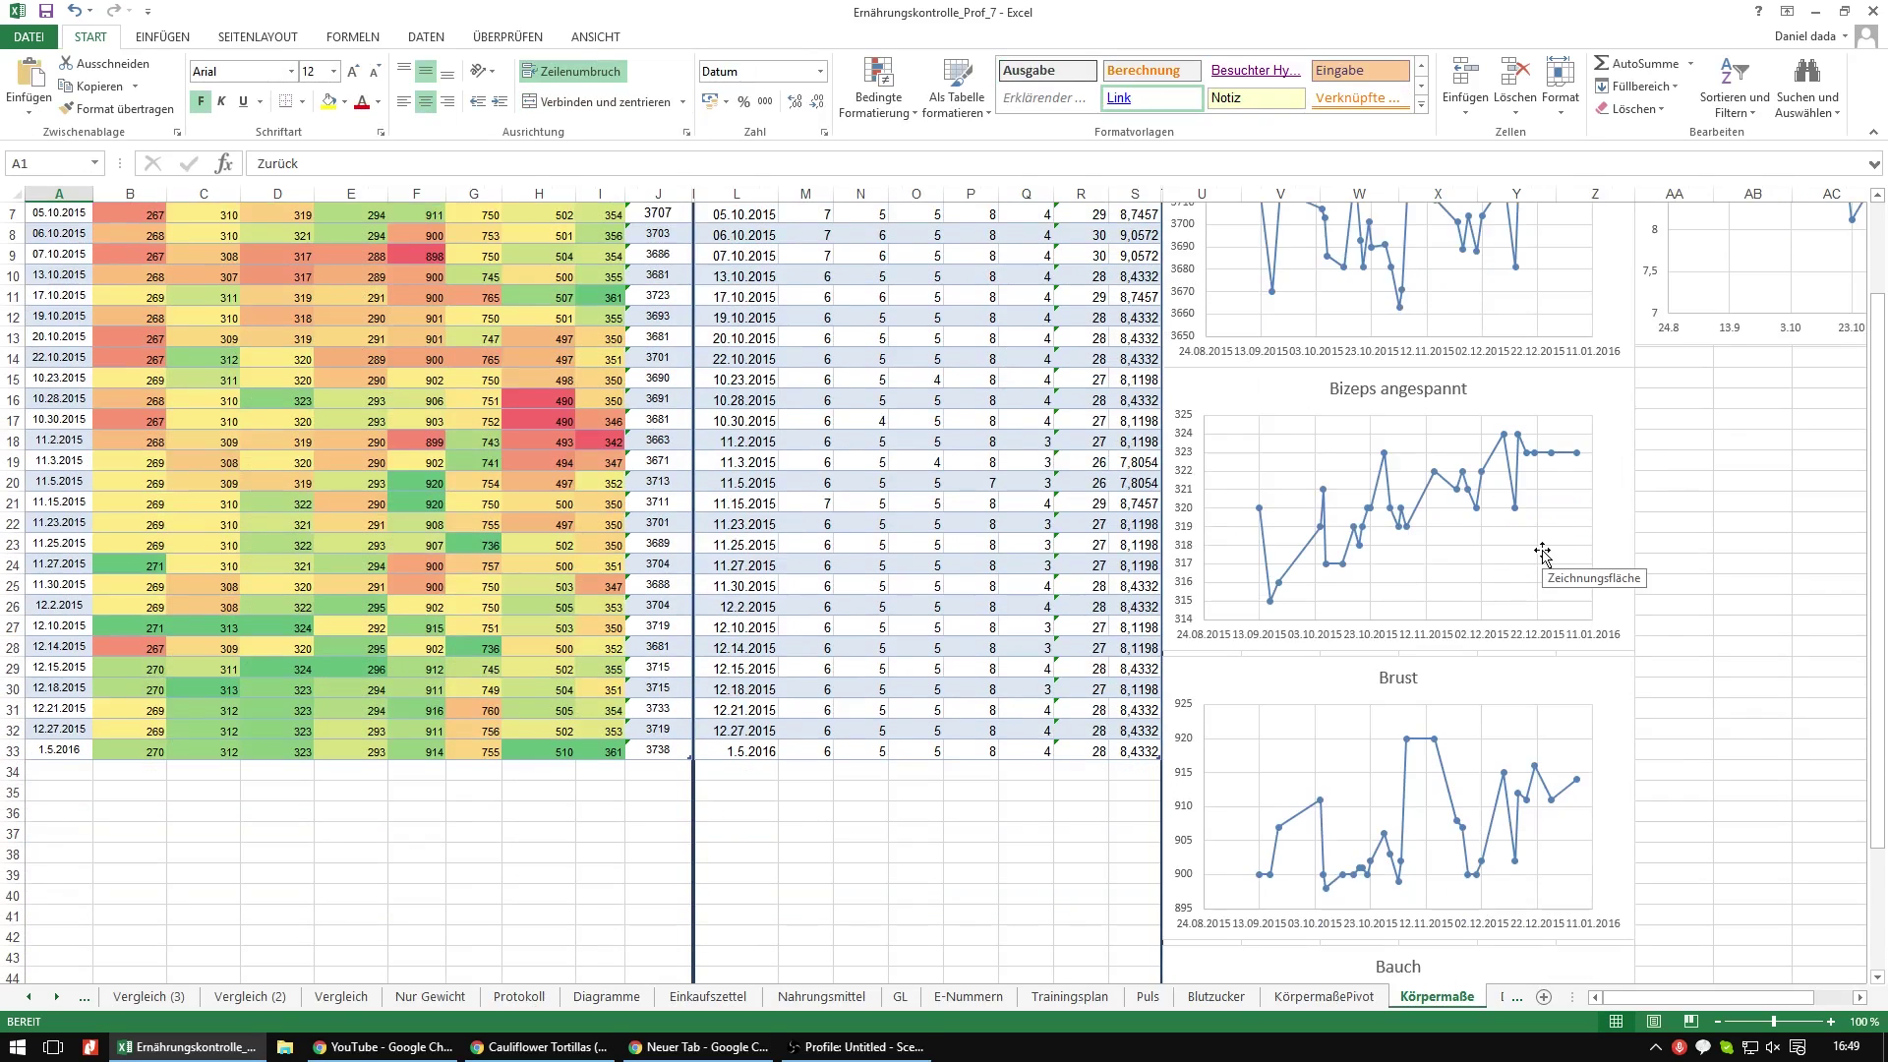
{"action": "scroll", "coordinate": [1542, 554], "scroll_direction": "up", "scroll_amount": 2}
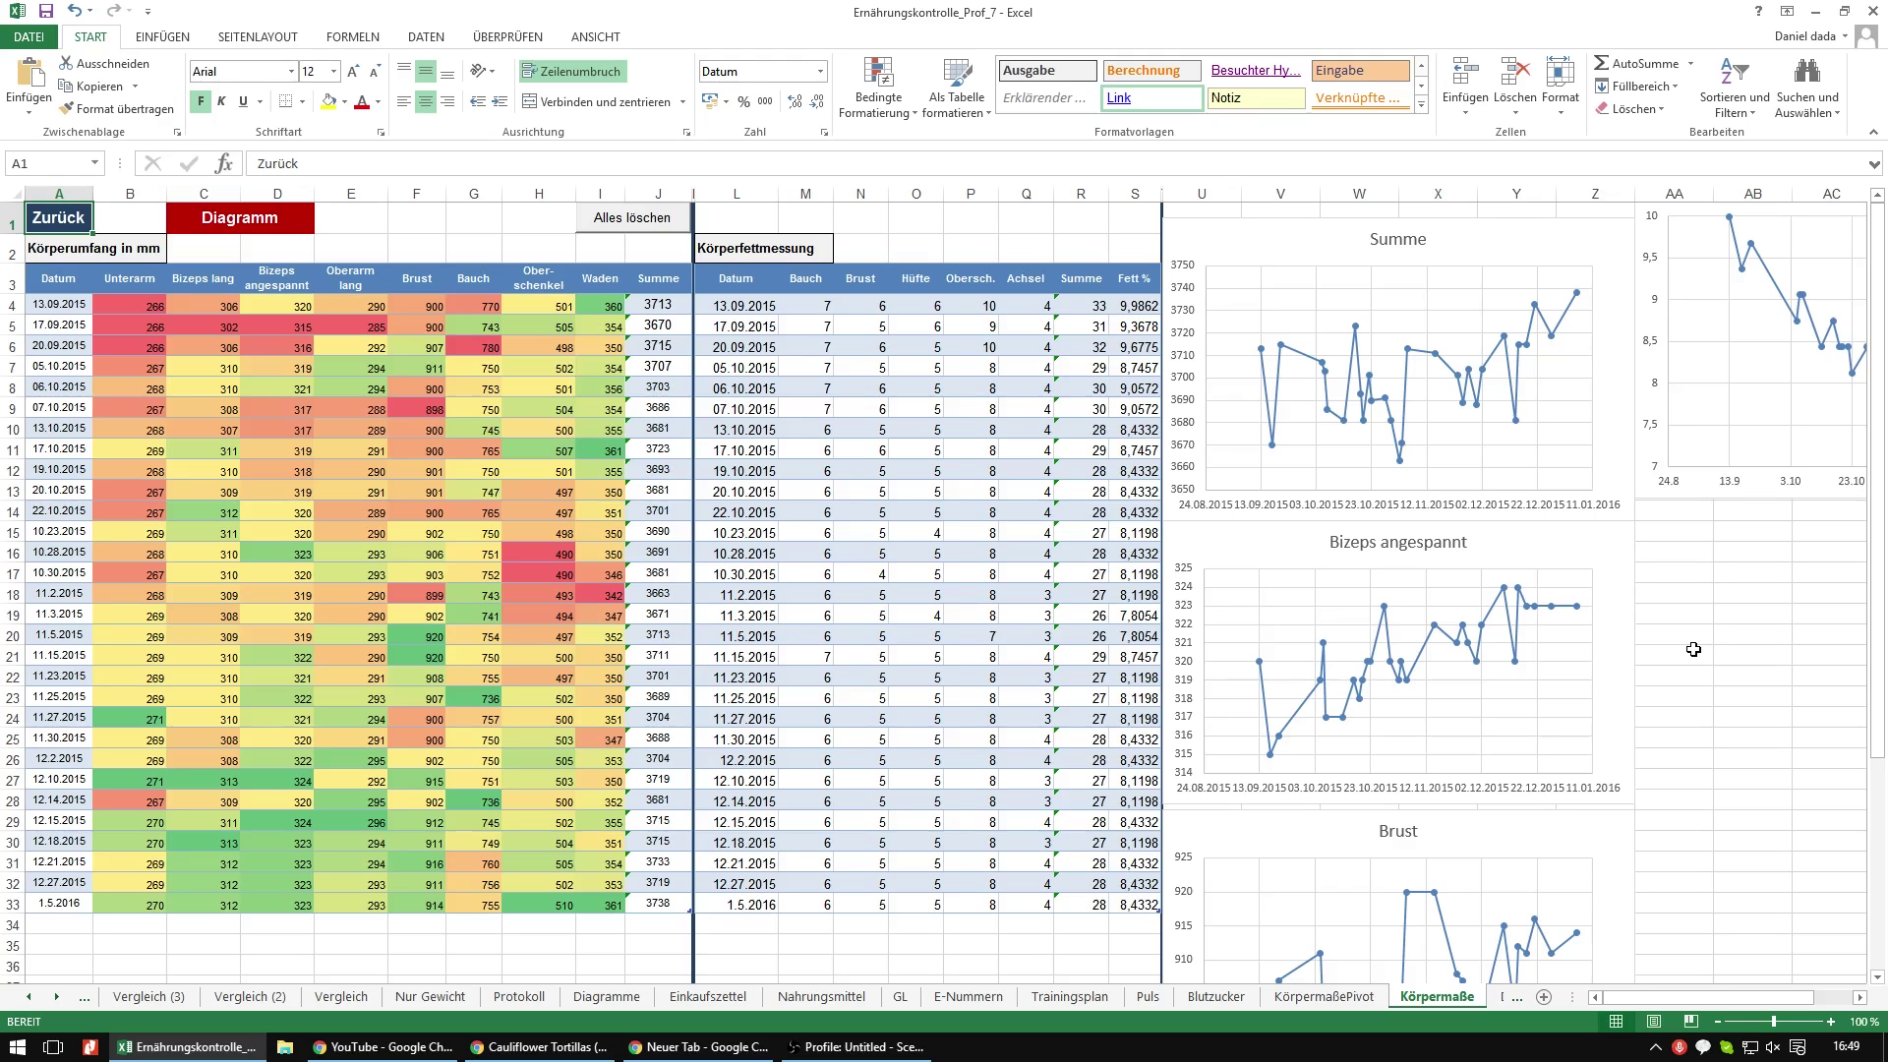
{"action": "scroll", "coordinate": [1682, 644], "scroll_direction": "down", "scroll_amount": 2}
{"action": "scroll", "coordinate": [1612, 620], "scroll_direction": "up", "scroll_amount": 1}
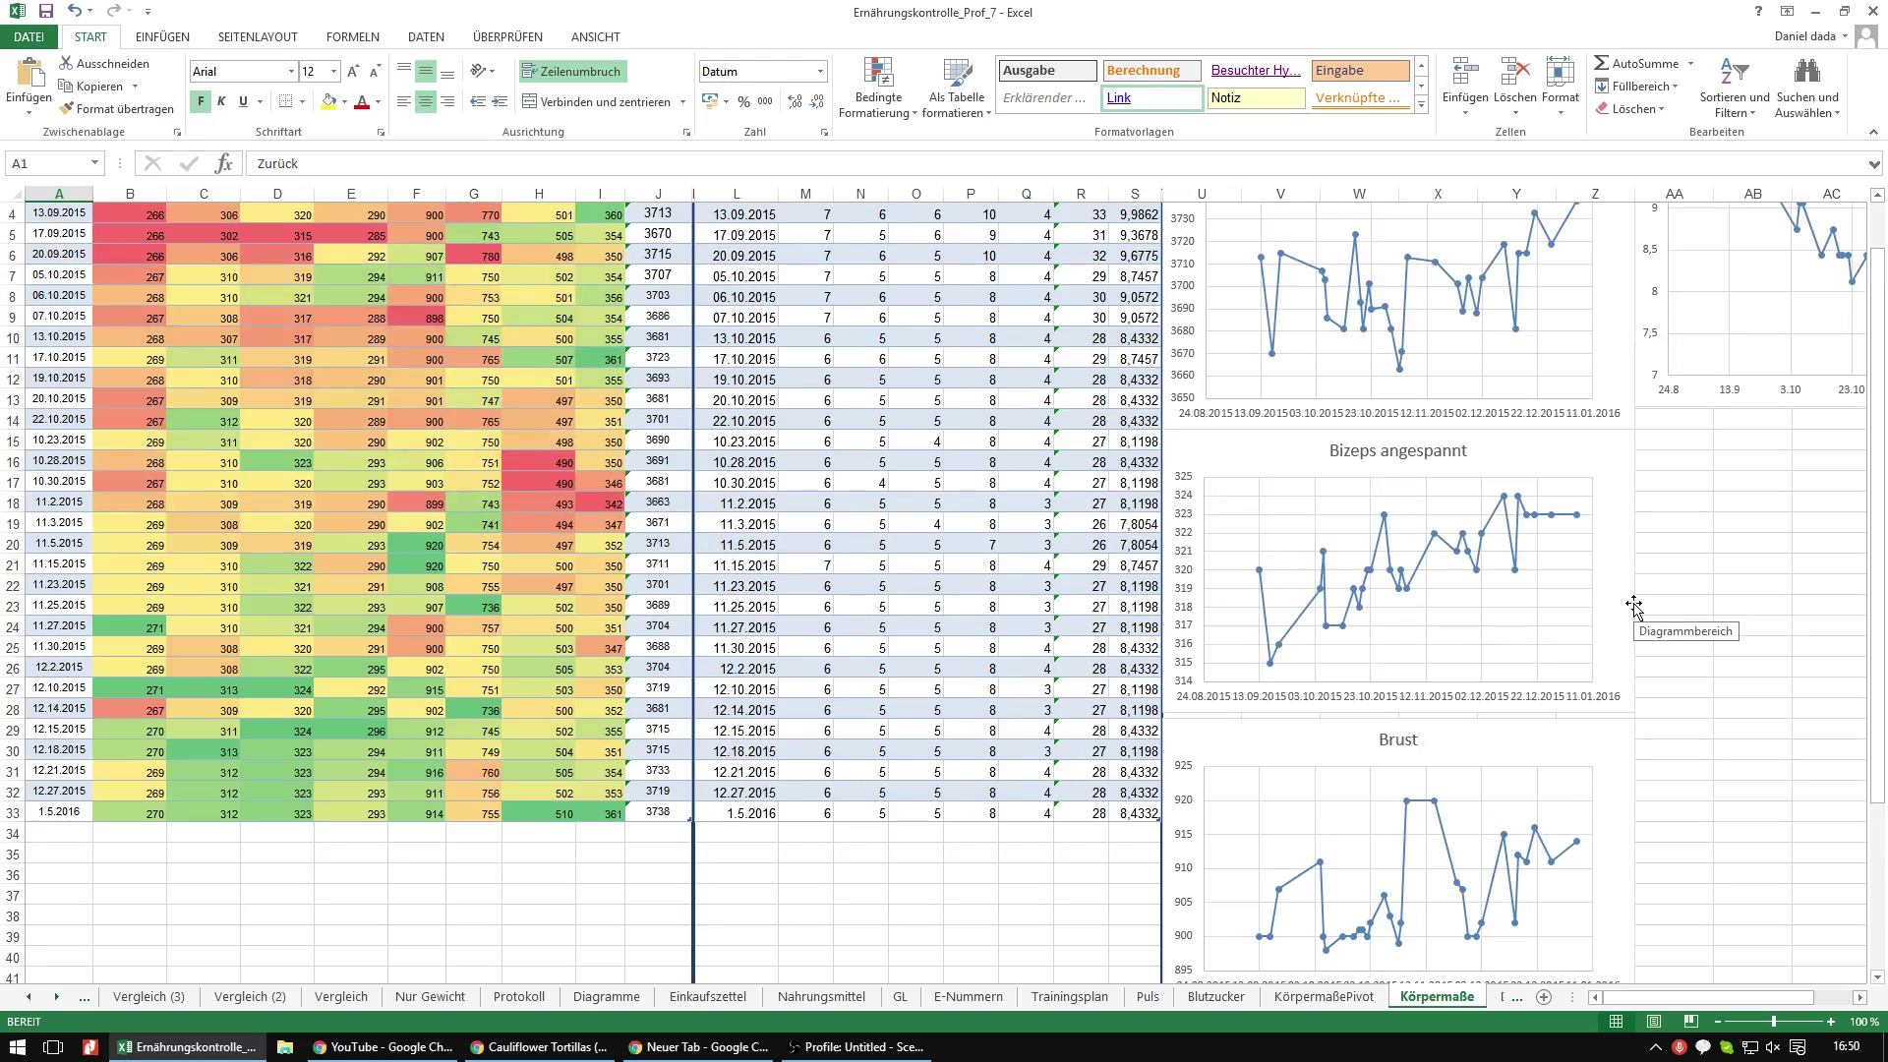
{"action": "scroll", "coordinate": [1636, 668], "scroll_direction": "up", "scroll_amount": 1}
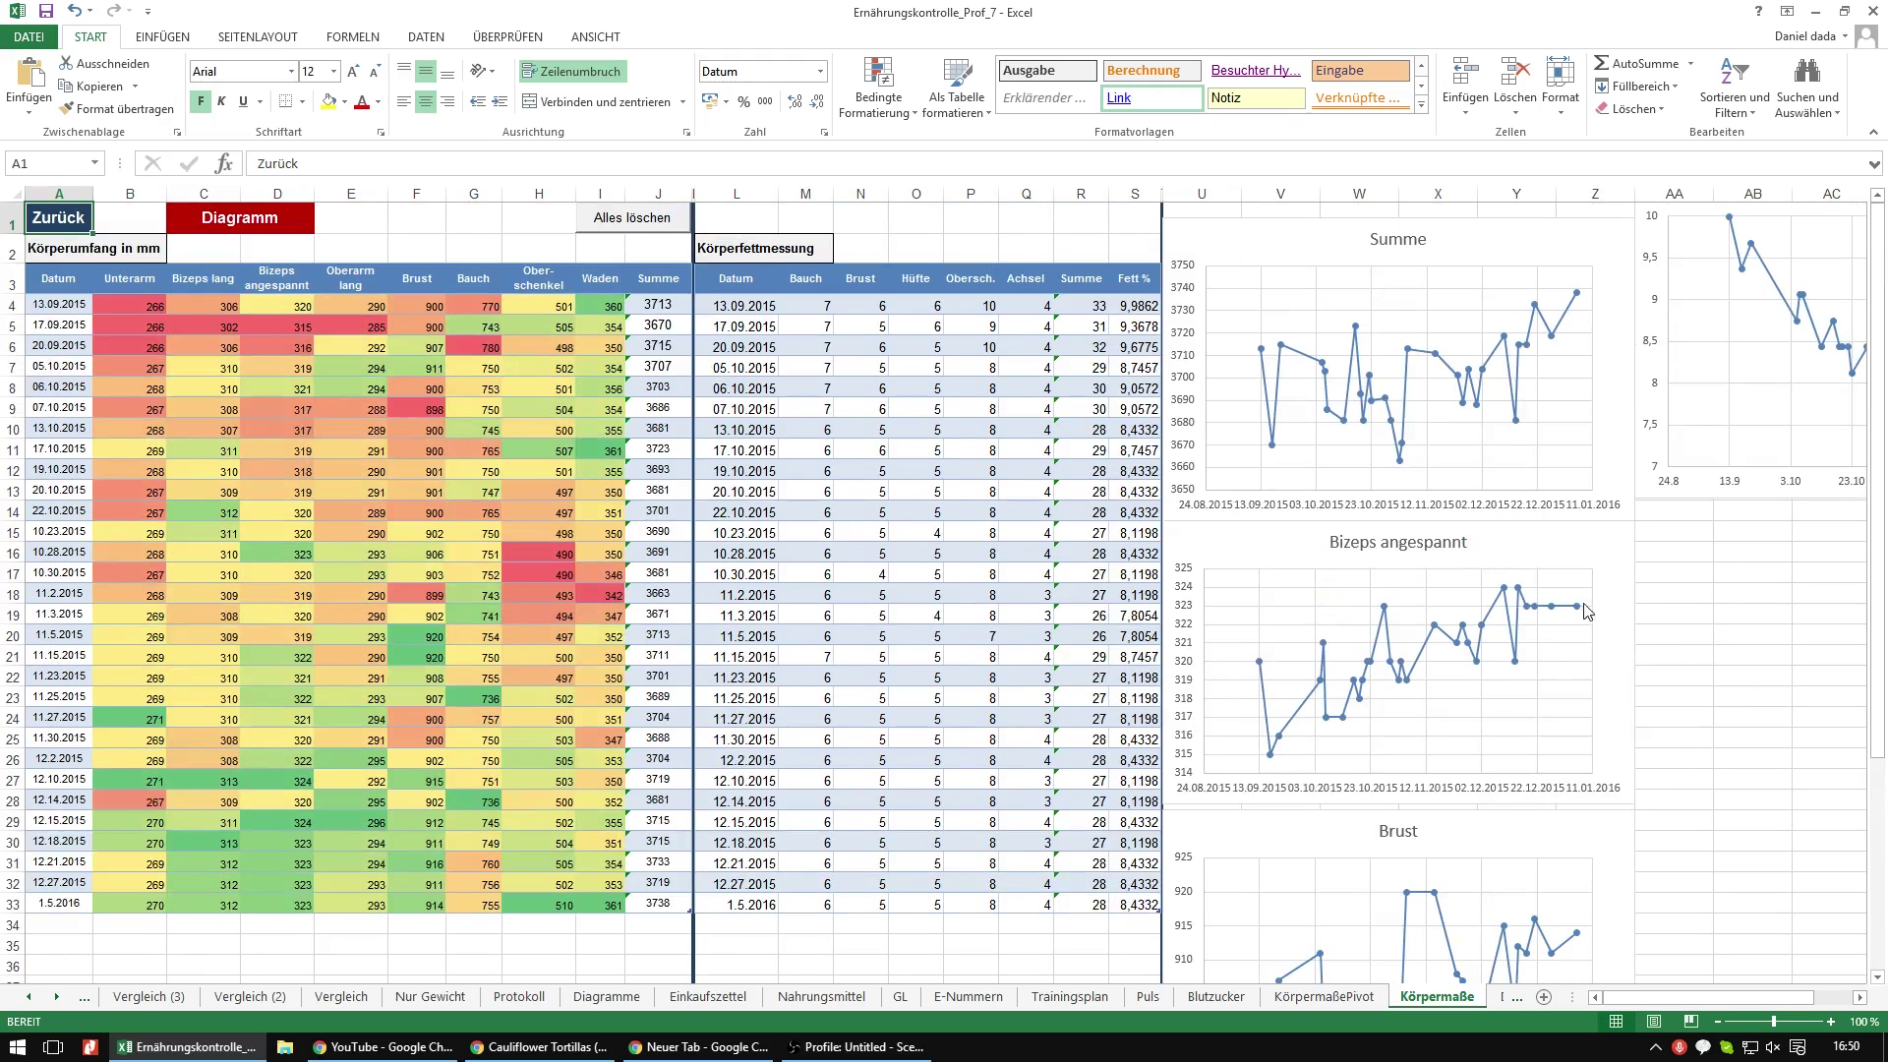
{"action": "scroll", "coordinate": [1586, 605], "scroll_direction": "down", "scroll_amount": 5}
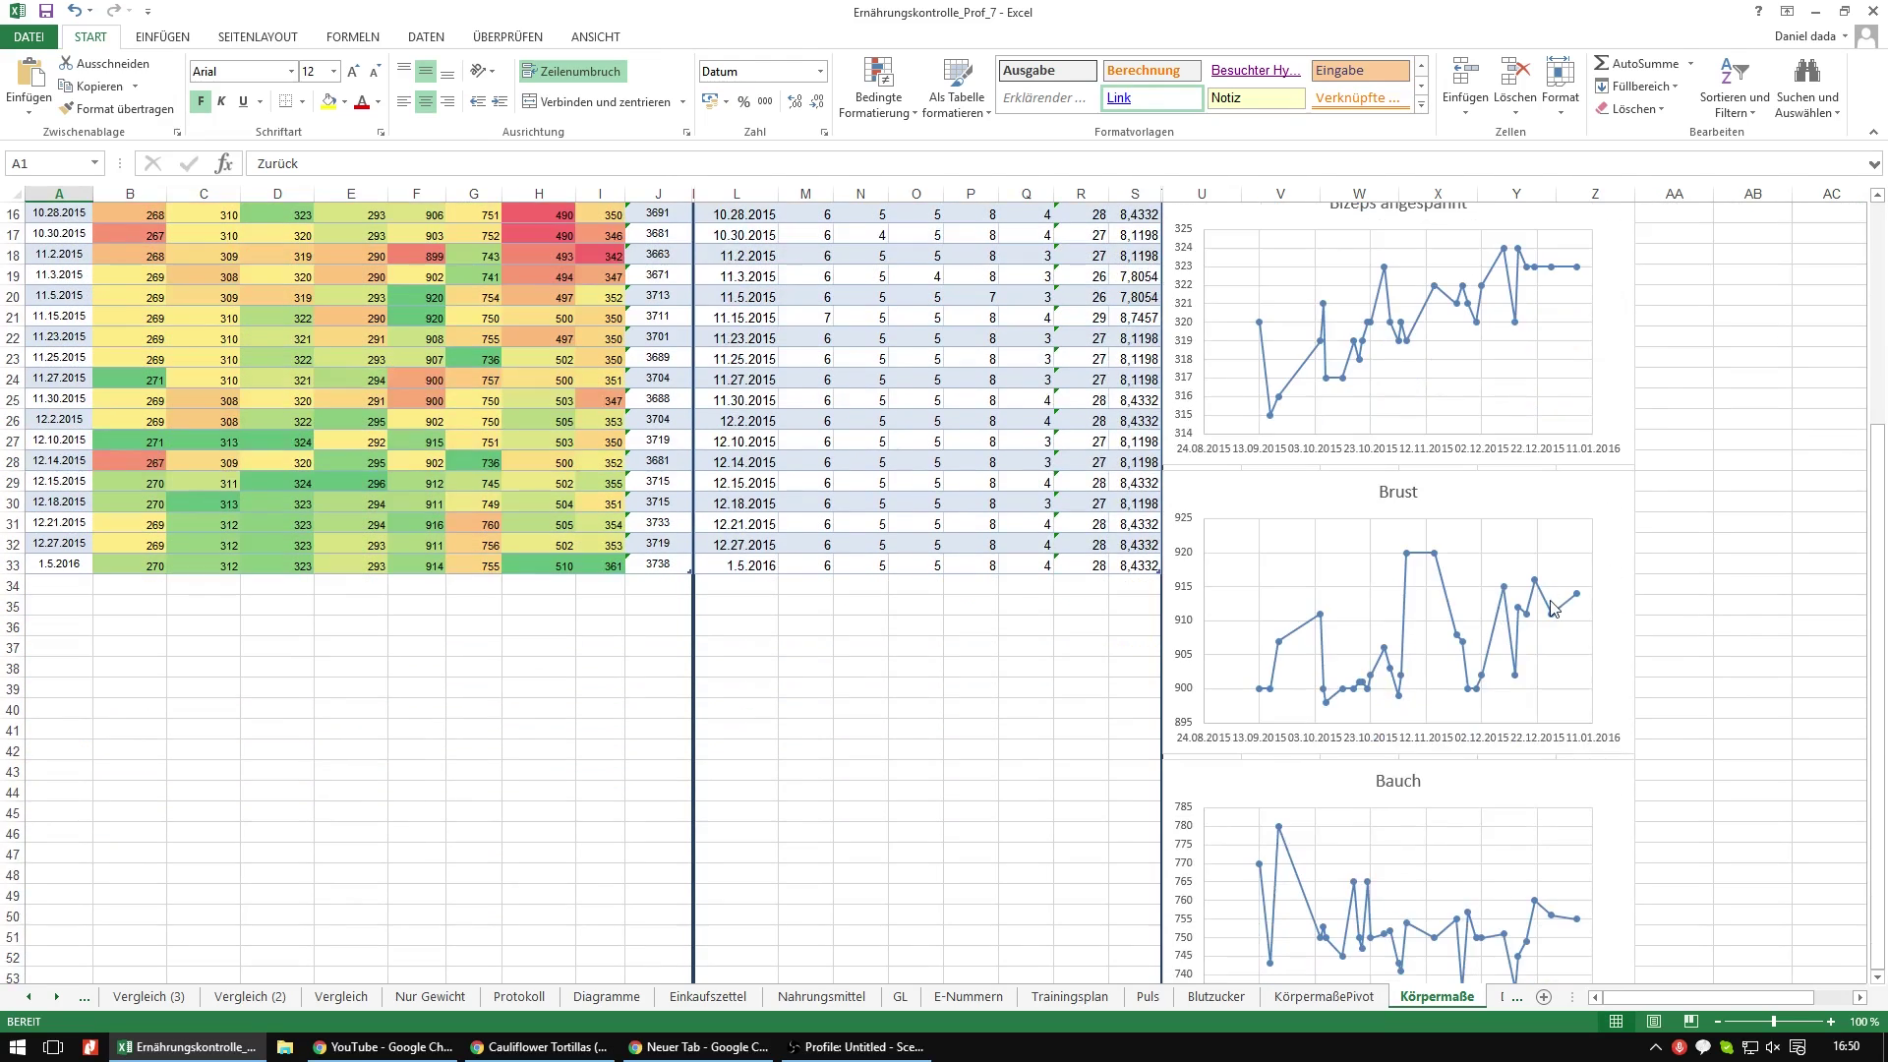
{"action": "scroll", "coordinate": [1551, 610], "scroll_direction": "down", "scroll_amount": 5}
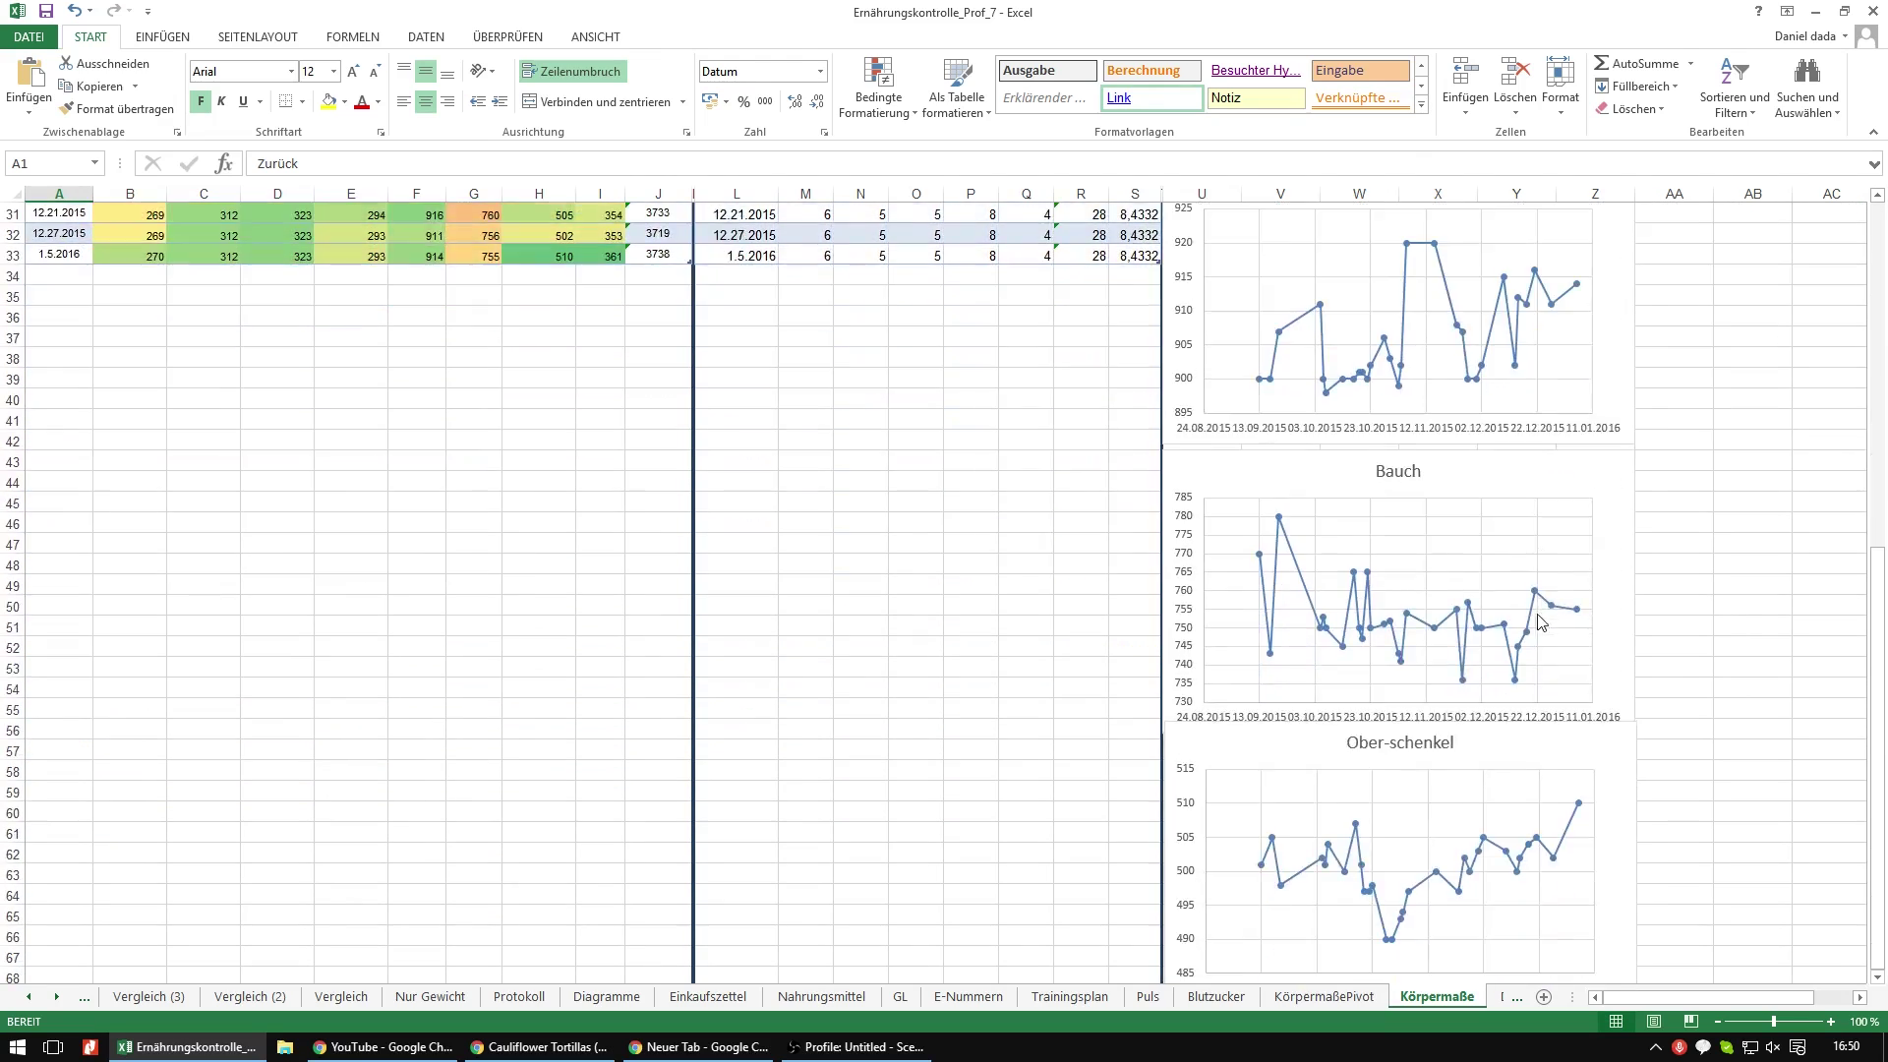
- Examine the Bauch, Ober-schenkel and Waden measurement charts on the Körpermaße sheet
{"action": "scroll", "coordinate": [1546, 615], "scroll_direction": "down", "scroll_amount": 4}
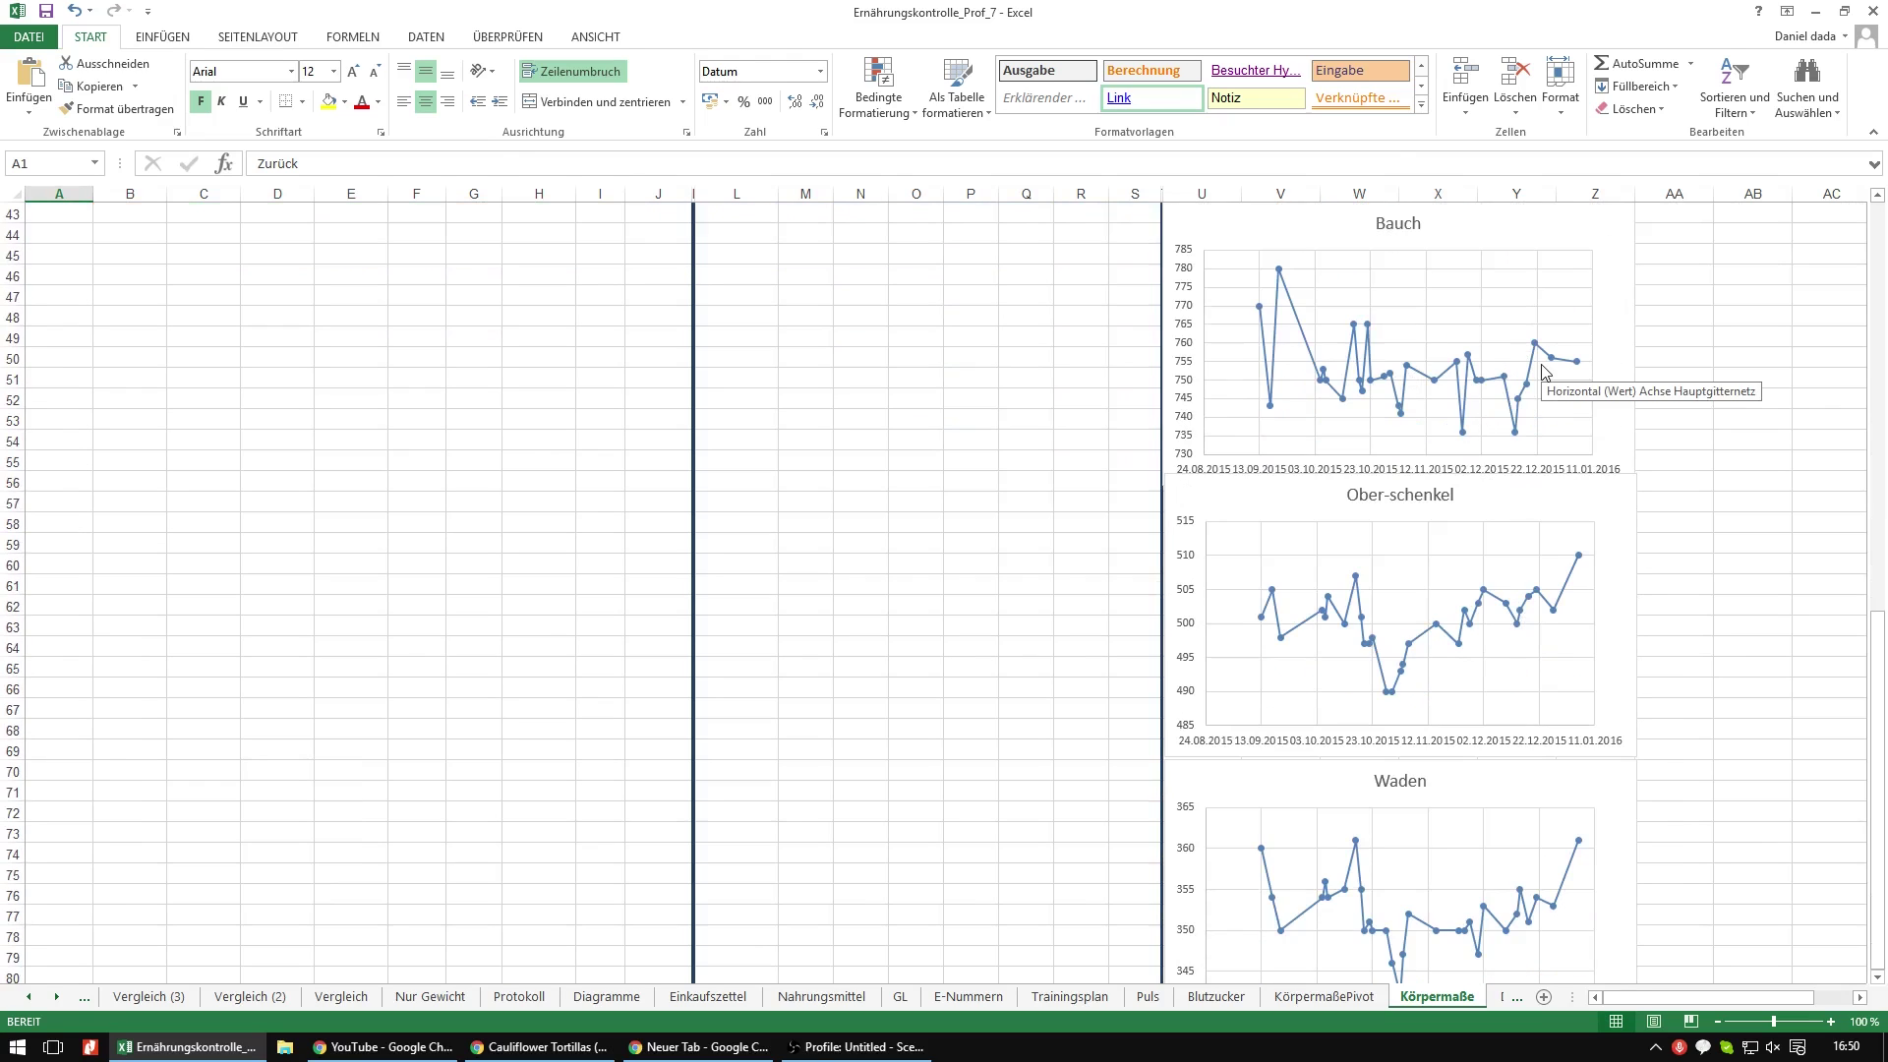
{"action": "scroll", "coordinate": [1559, 404], "scroll_direction": "down", "scroll_amount": 1}
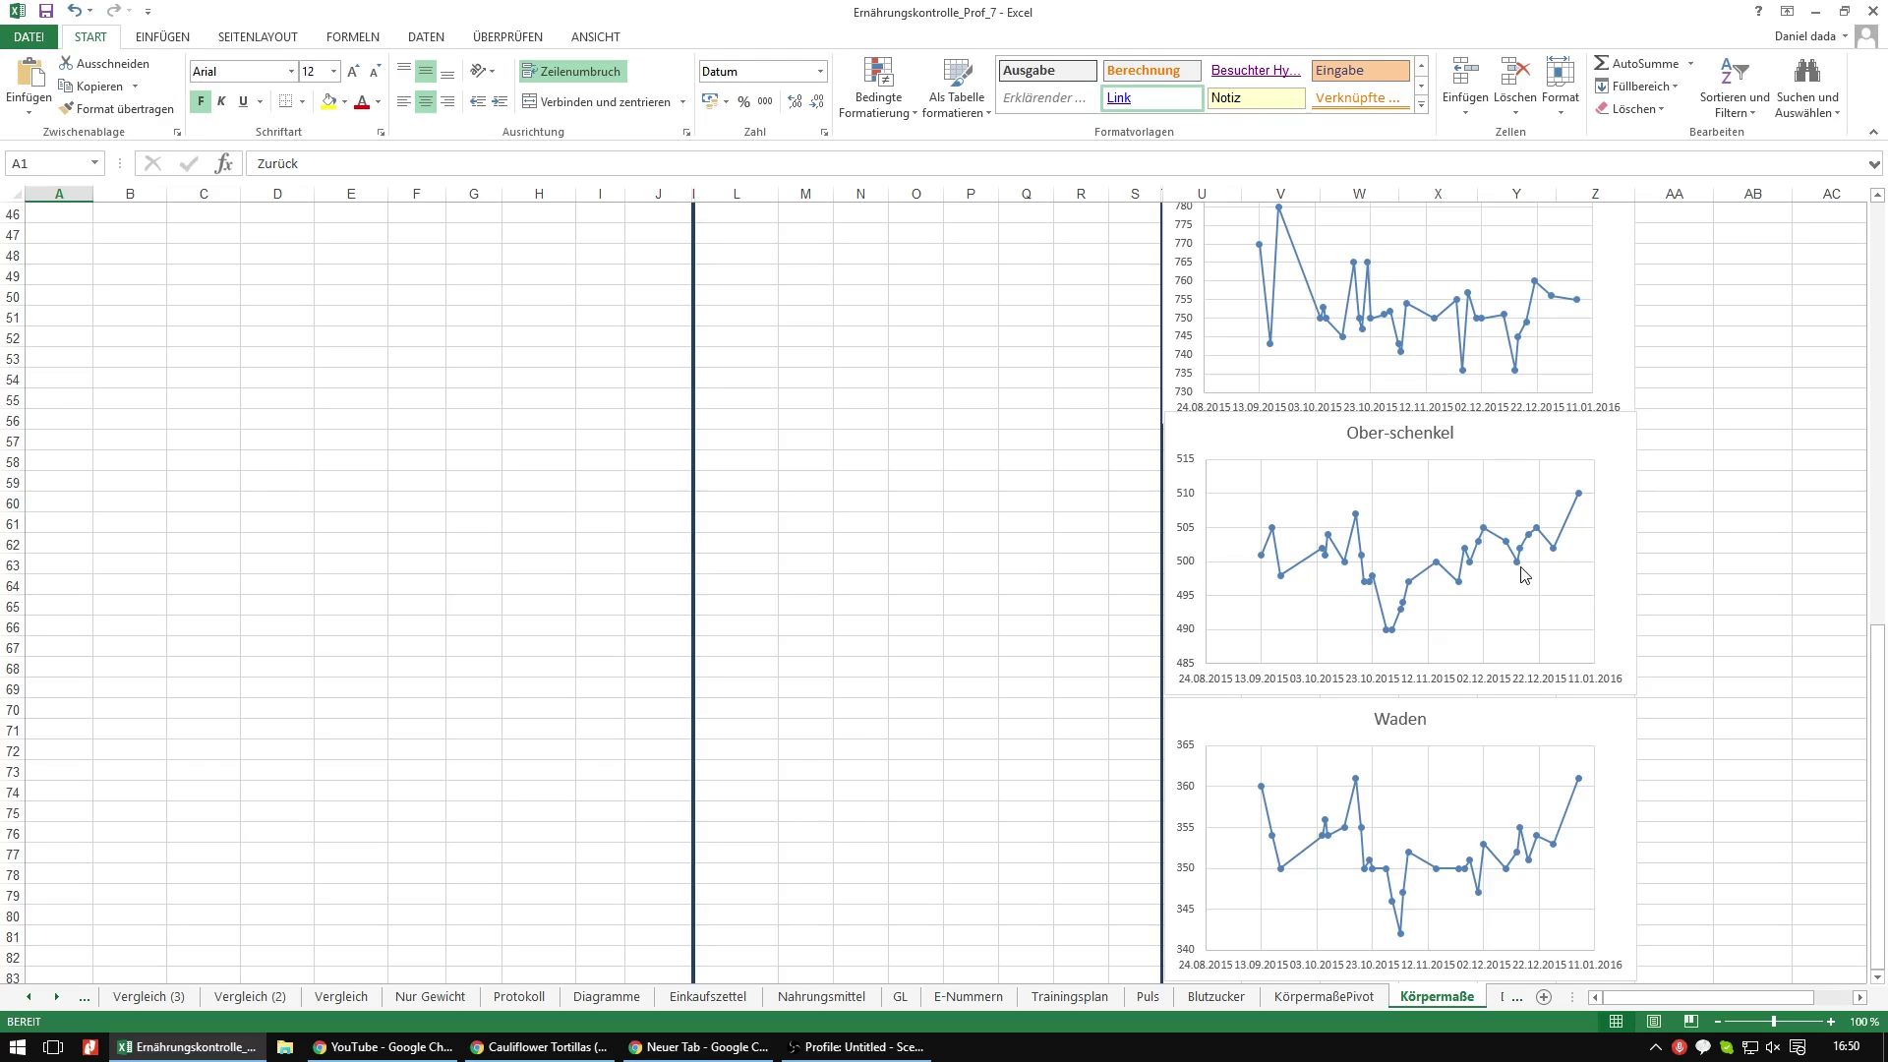
{"action": "mouse_move", "coordinate": [1521, 572]}
{"action": "scroll", "coordinate": [1632, 679], "scroll_direction": "up", "scroll_amount": 1}
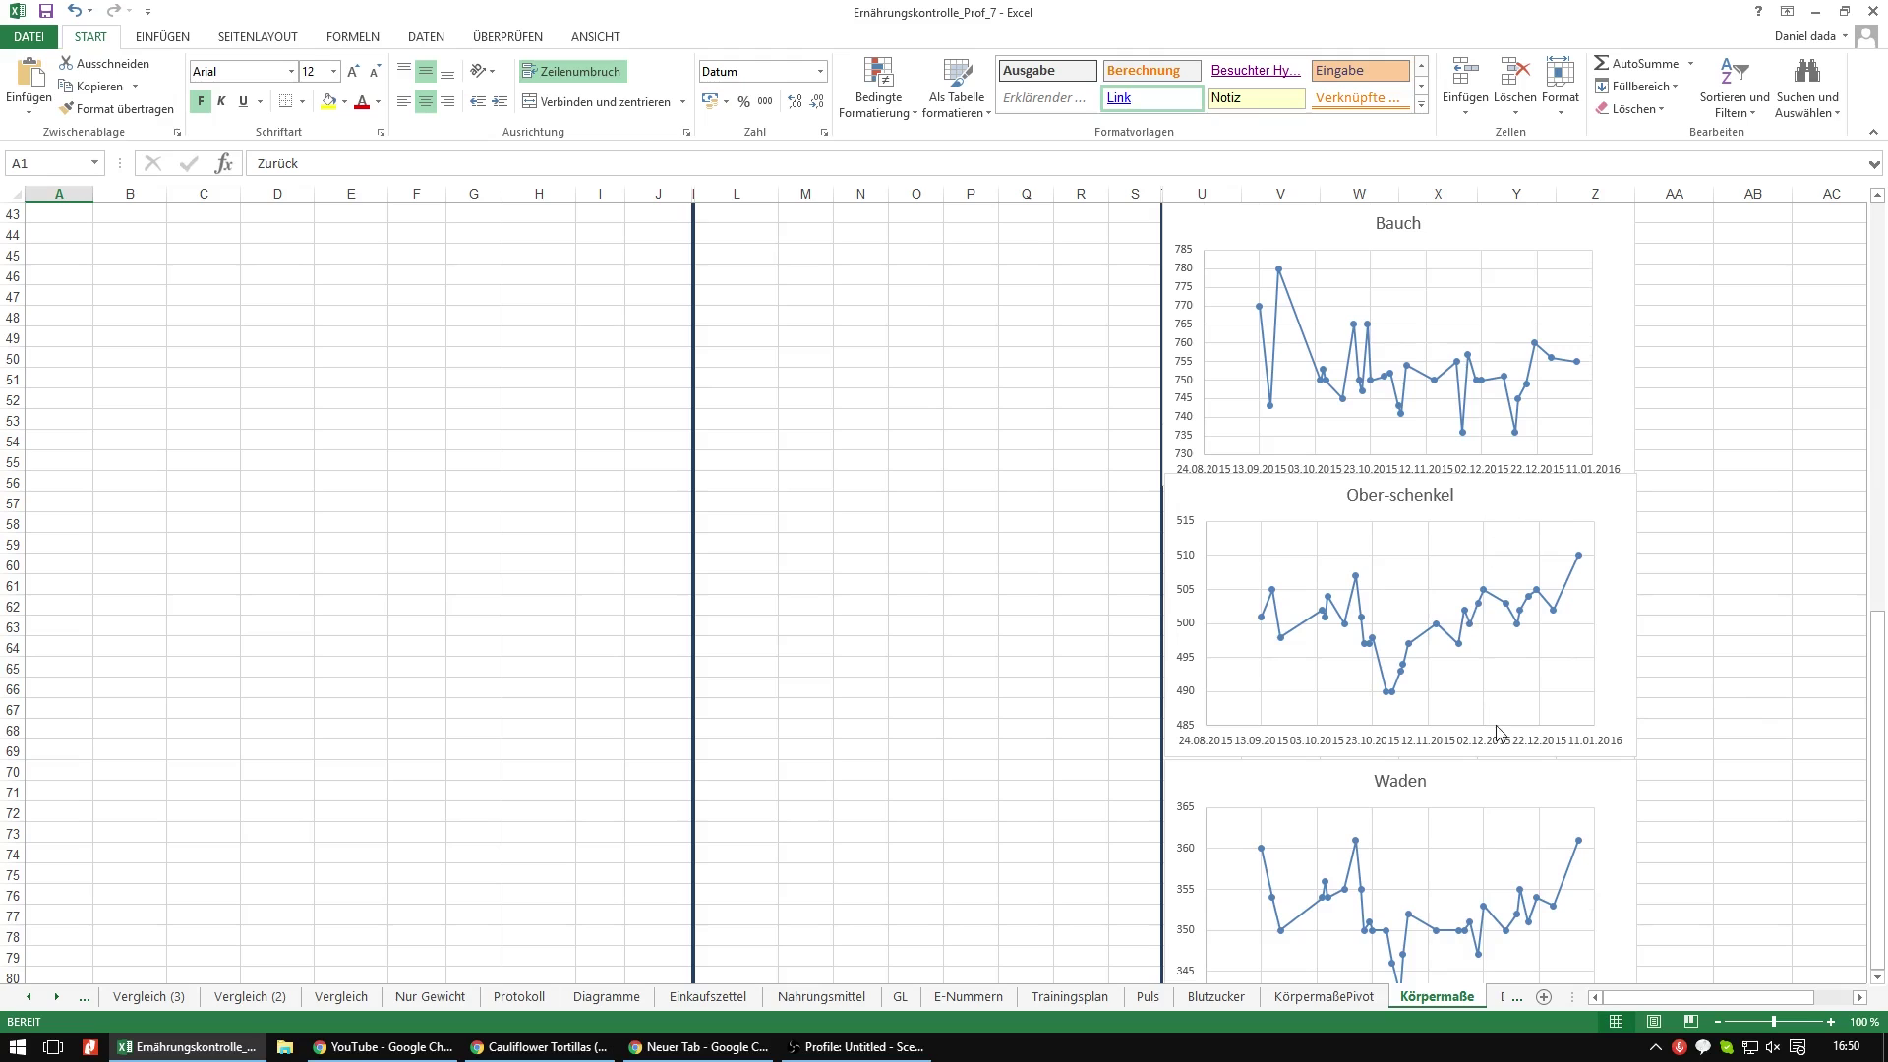
{"action": "scroll", "coordinate": [1495, 733], "scroll_direction": "down", "scroll_amount": 1}
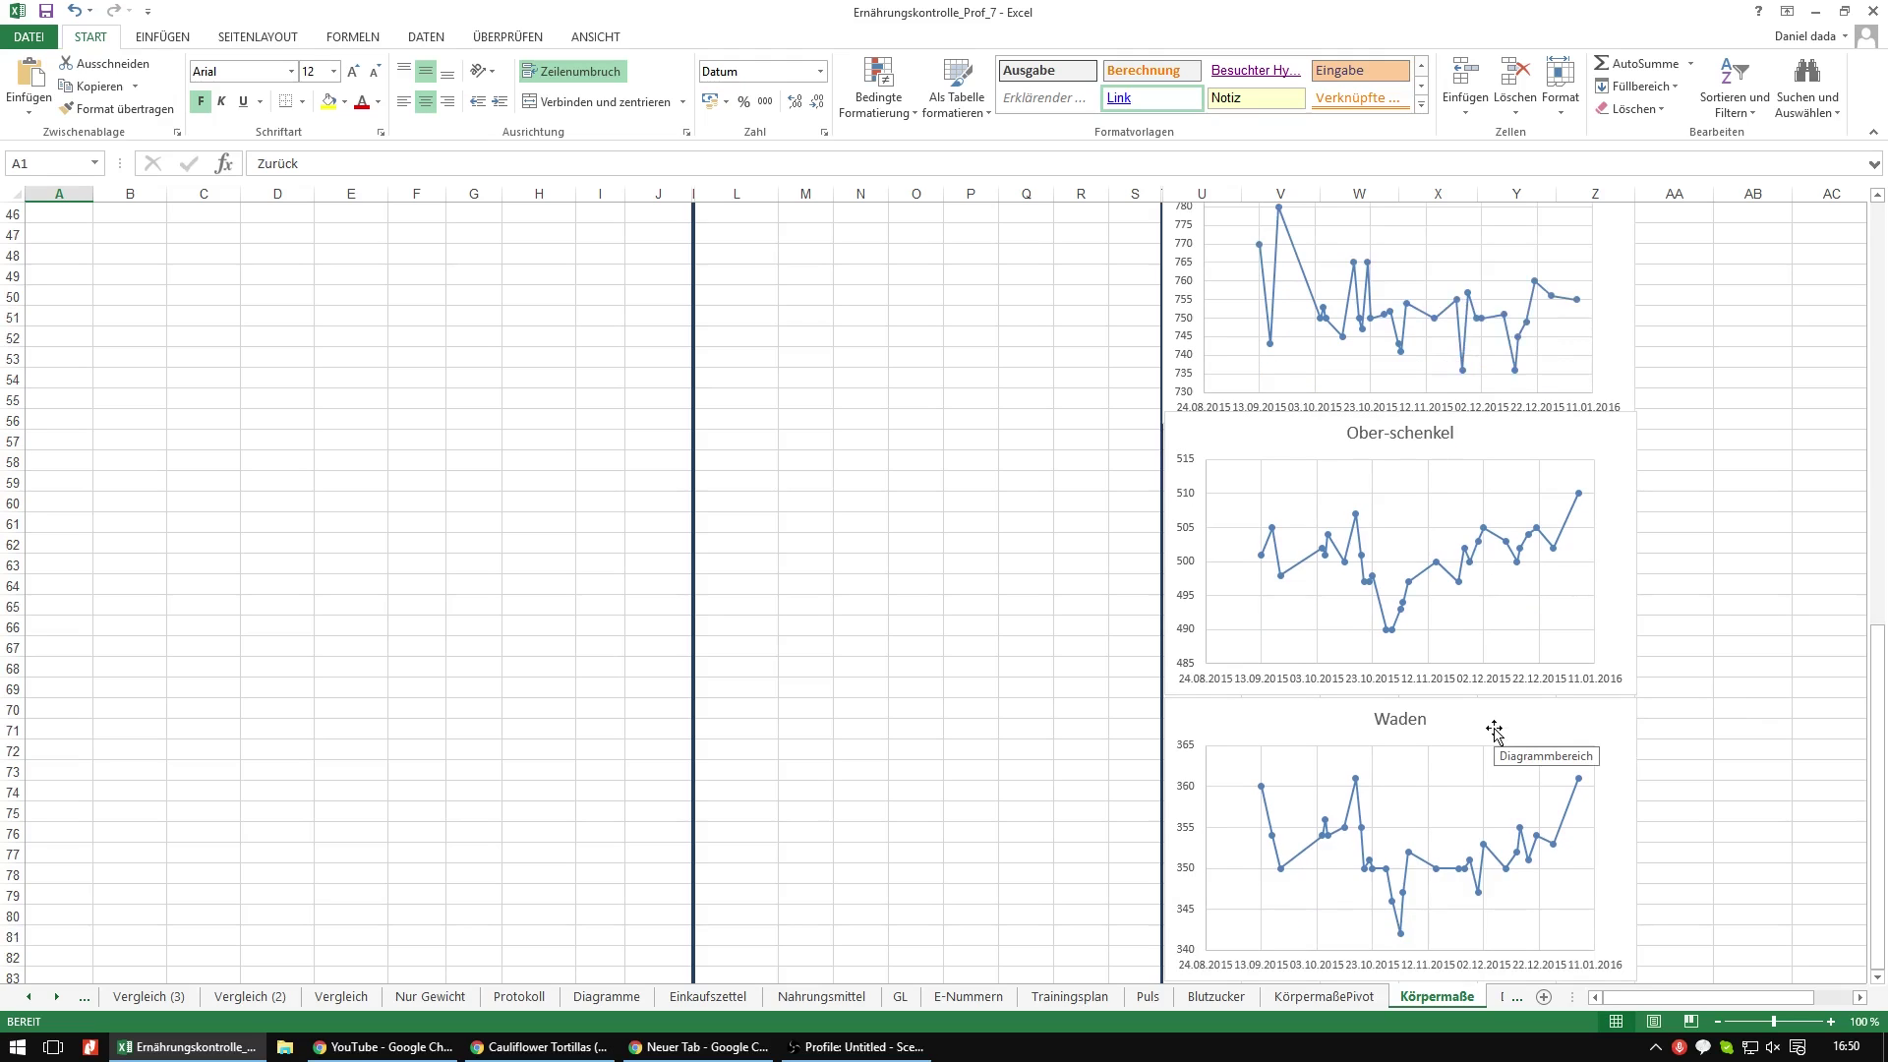
{"action": "scroll", "coordinate": [1494, 730], "scroll_direction": "up", "scroll_amount": 1}
{"action": "scroll", "coordinate": [1494, 733], "scroll_direction": "down", "scroll_amount": 2}
{"action": "scroll", "coordinate": [1494, 733], "scroll_direction": "up", "scroll_amount": 2}
{"action": "scroll", "coordinate": [1491, 738], "scroll_direction": "down", "scroll_amount": 1}
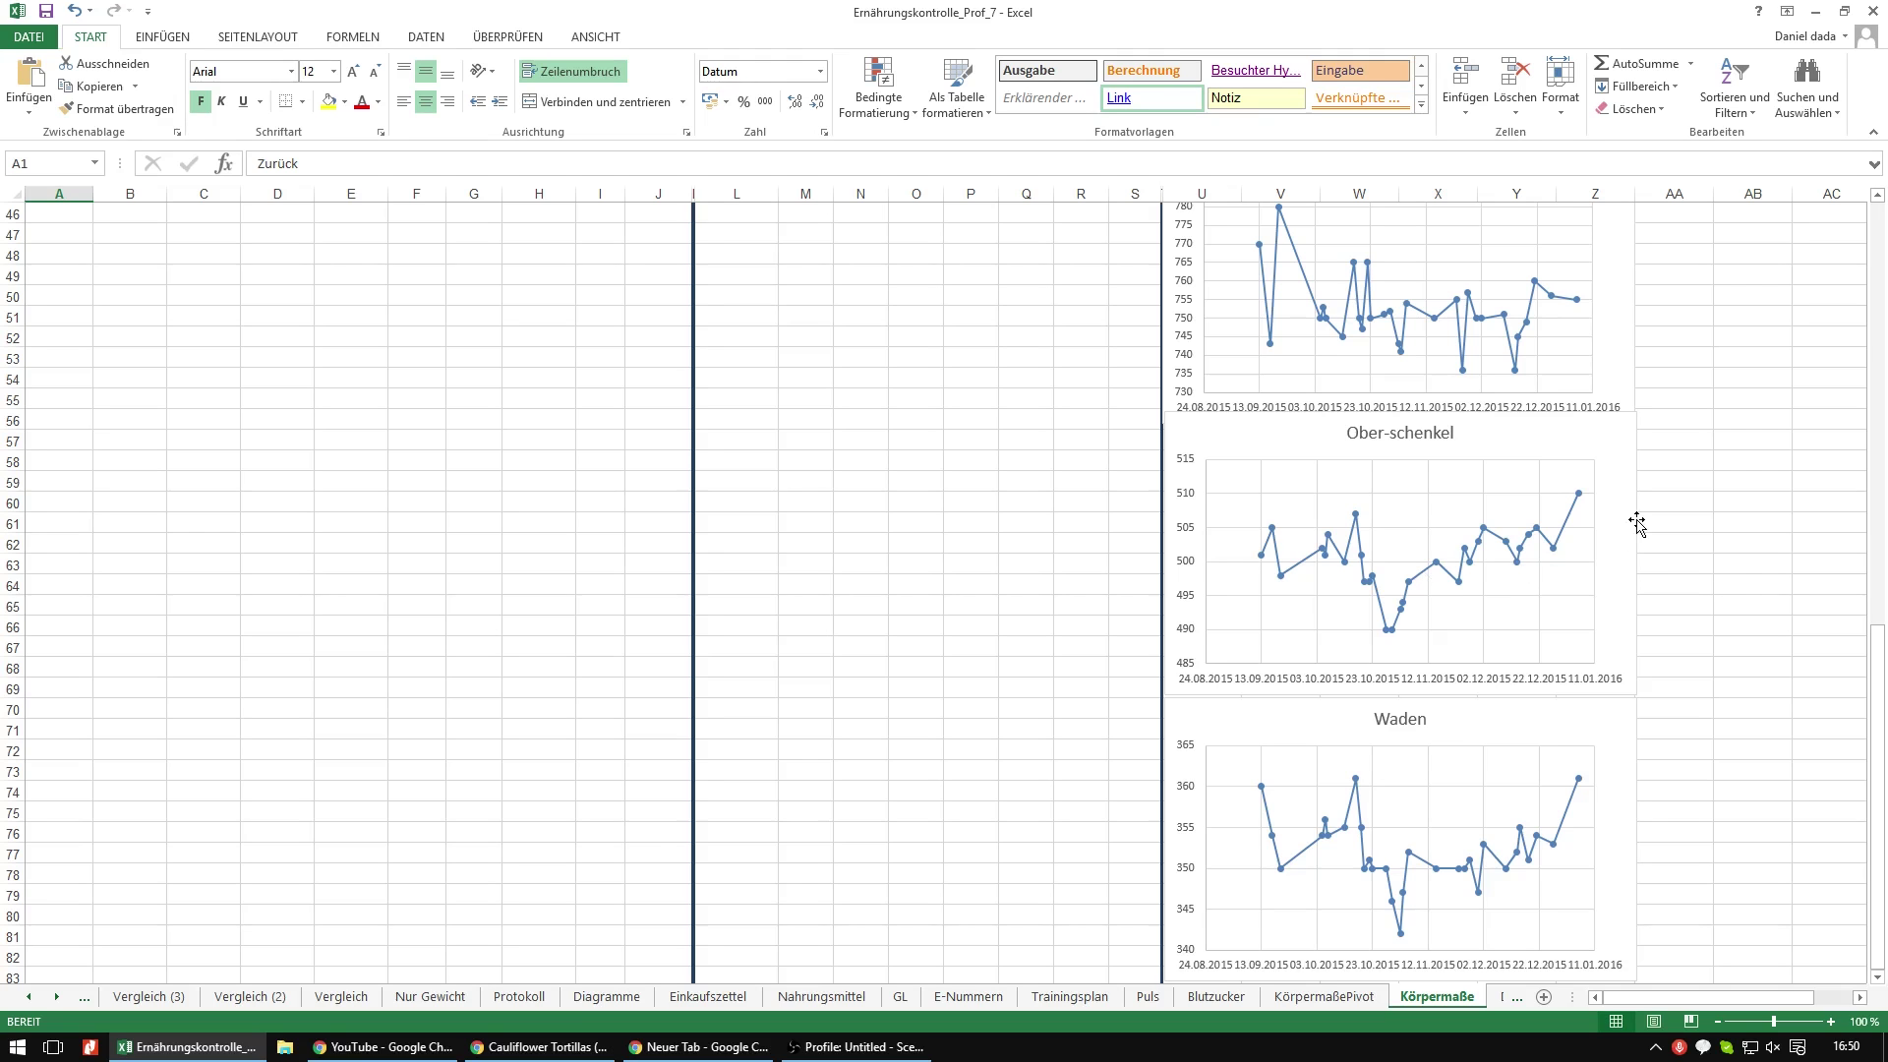
- Review the body fat percentage chart beside the Summe chart, together with the circumference and Körperfettmessung tables
{"action": "scroll", "coordinate": [1637, 524], "scroll_direction": "up", "scroll_amount": 15}
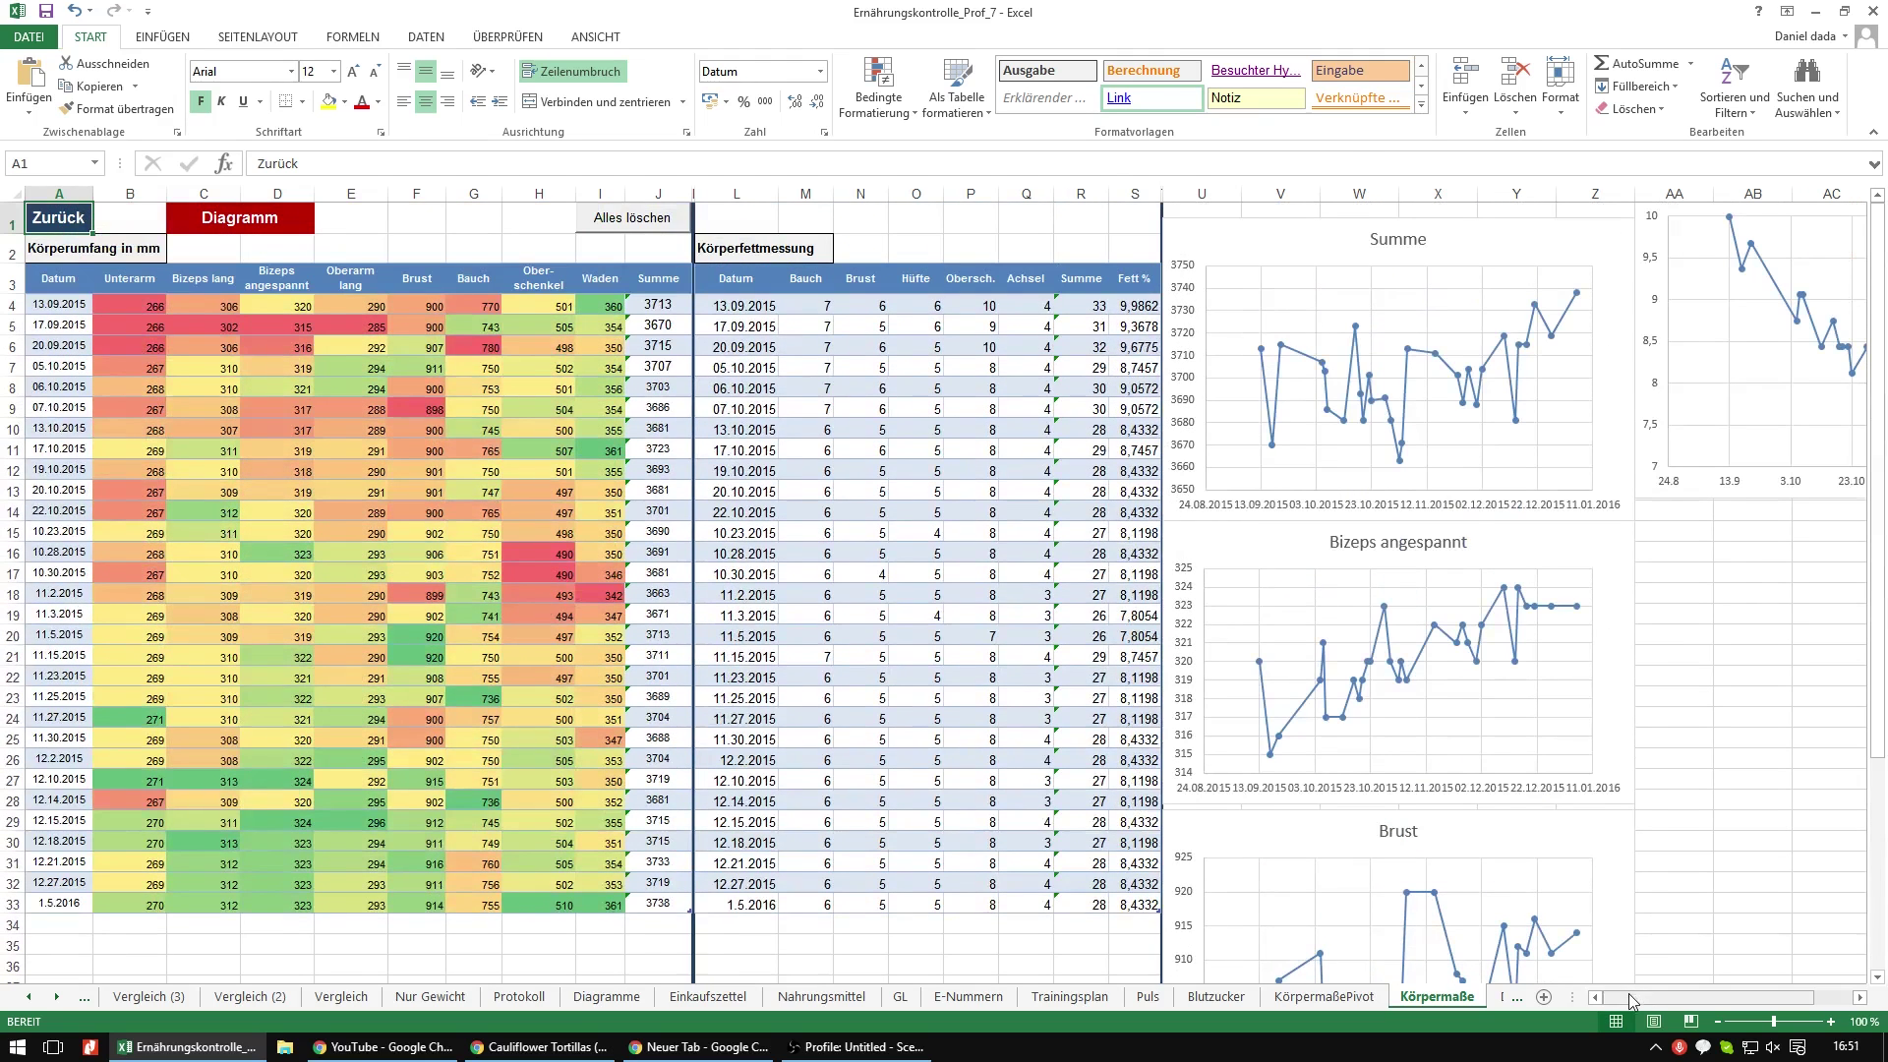
{"action": "left_click", "coordinate": [1671, 980]}
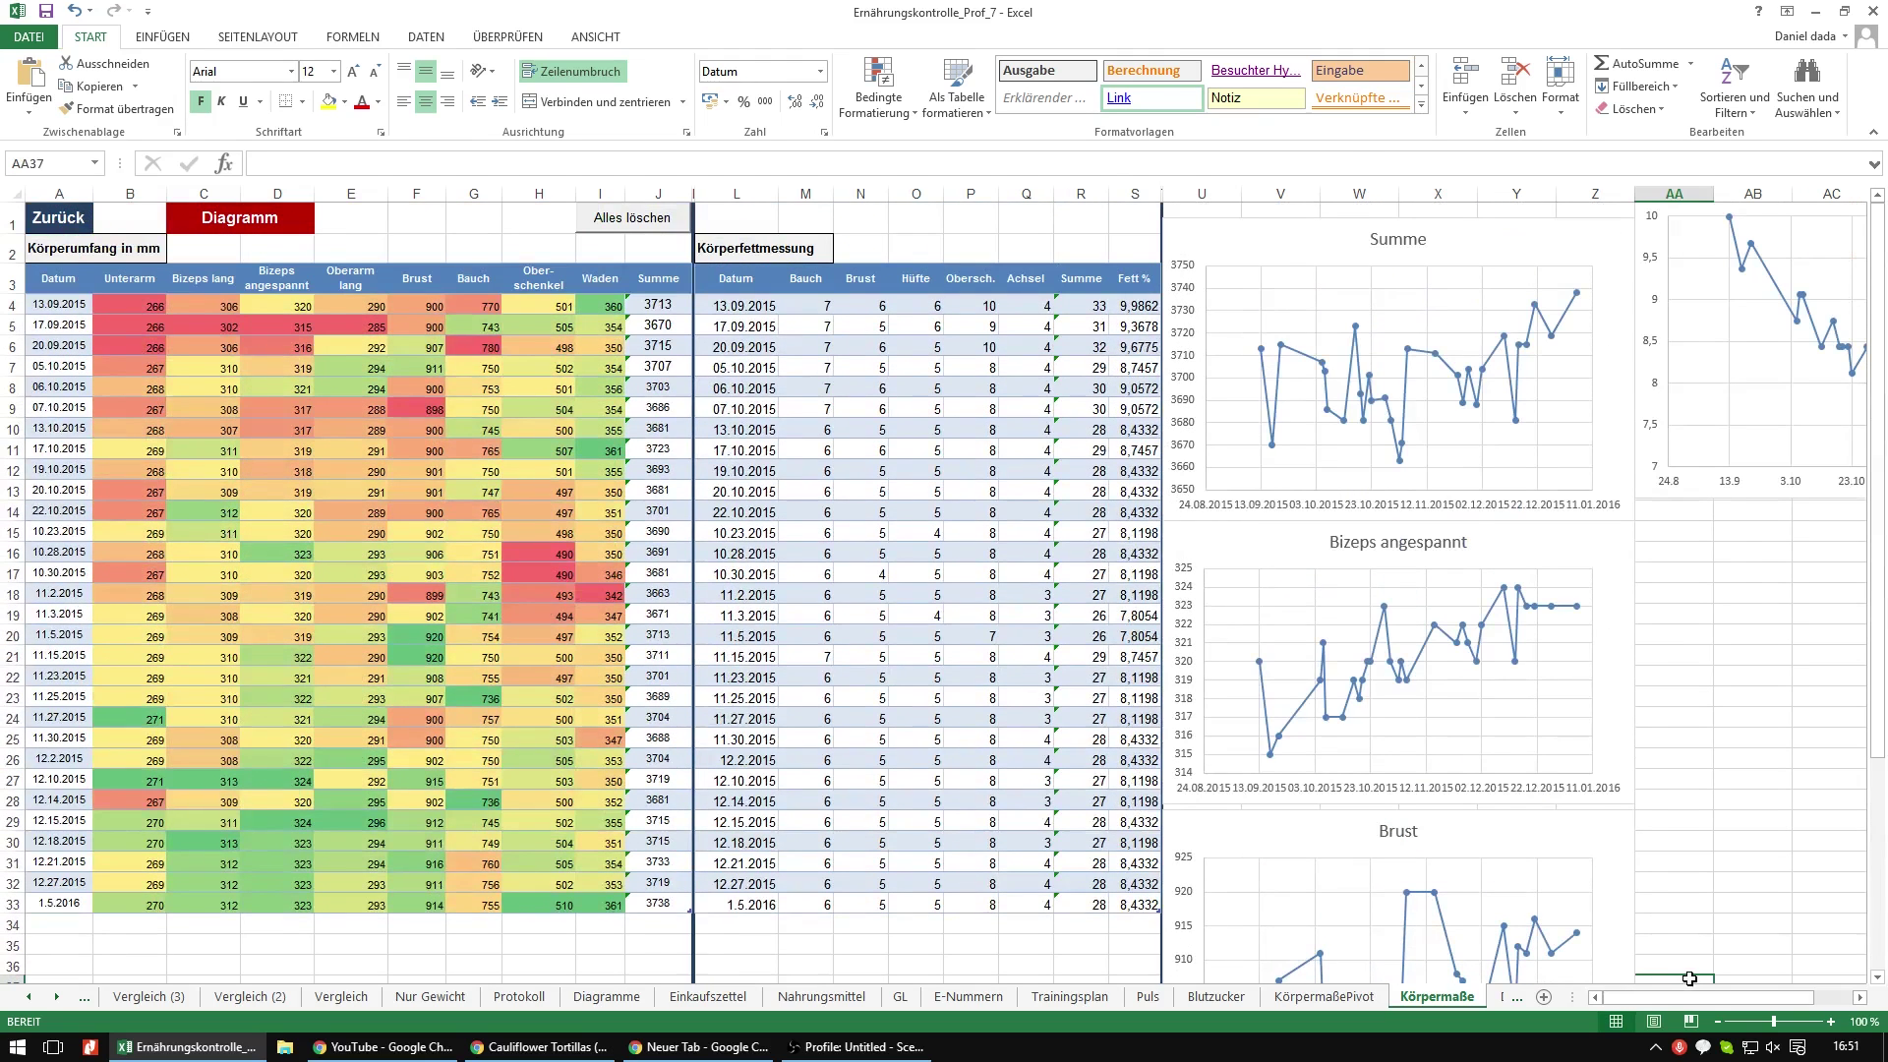
{"action": "left_click_drag", "start_coordinate": [1677, 999], "coordinate": [1736, 1005]}
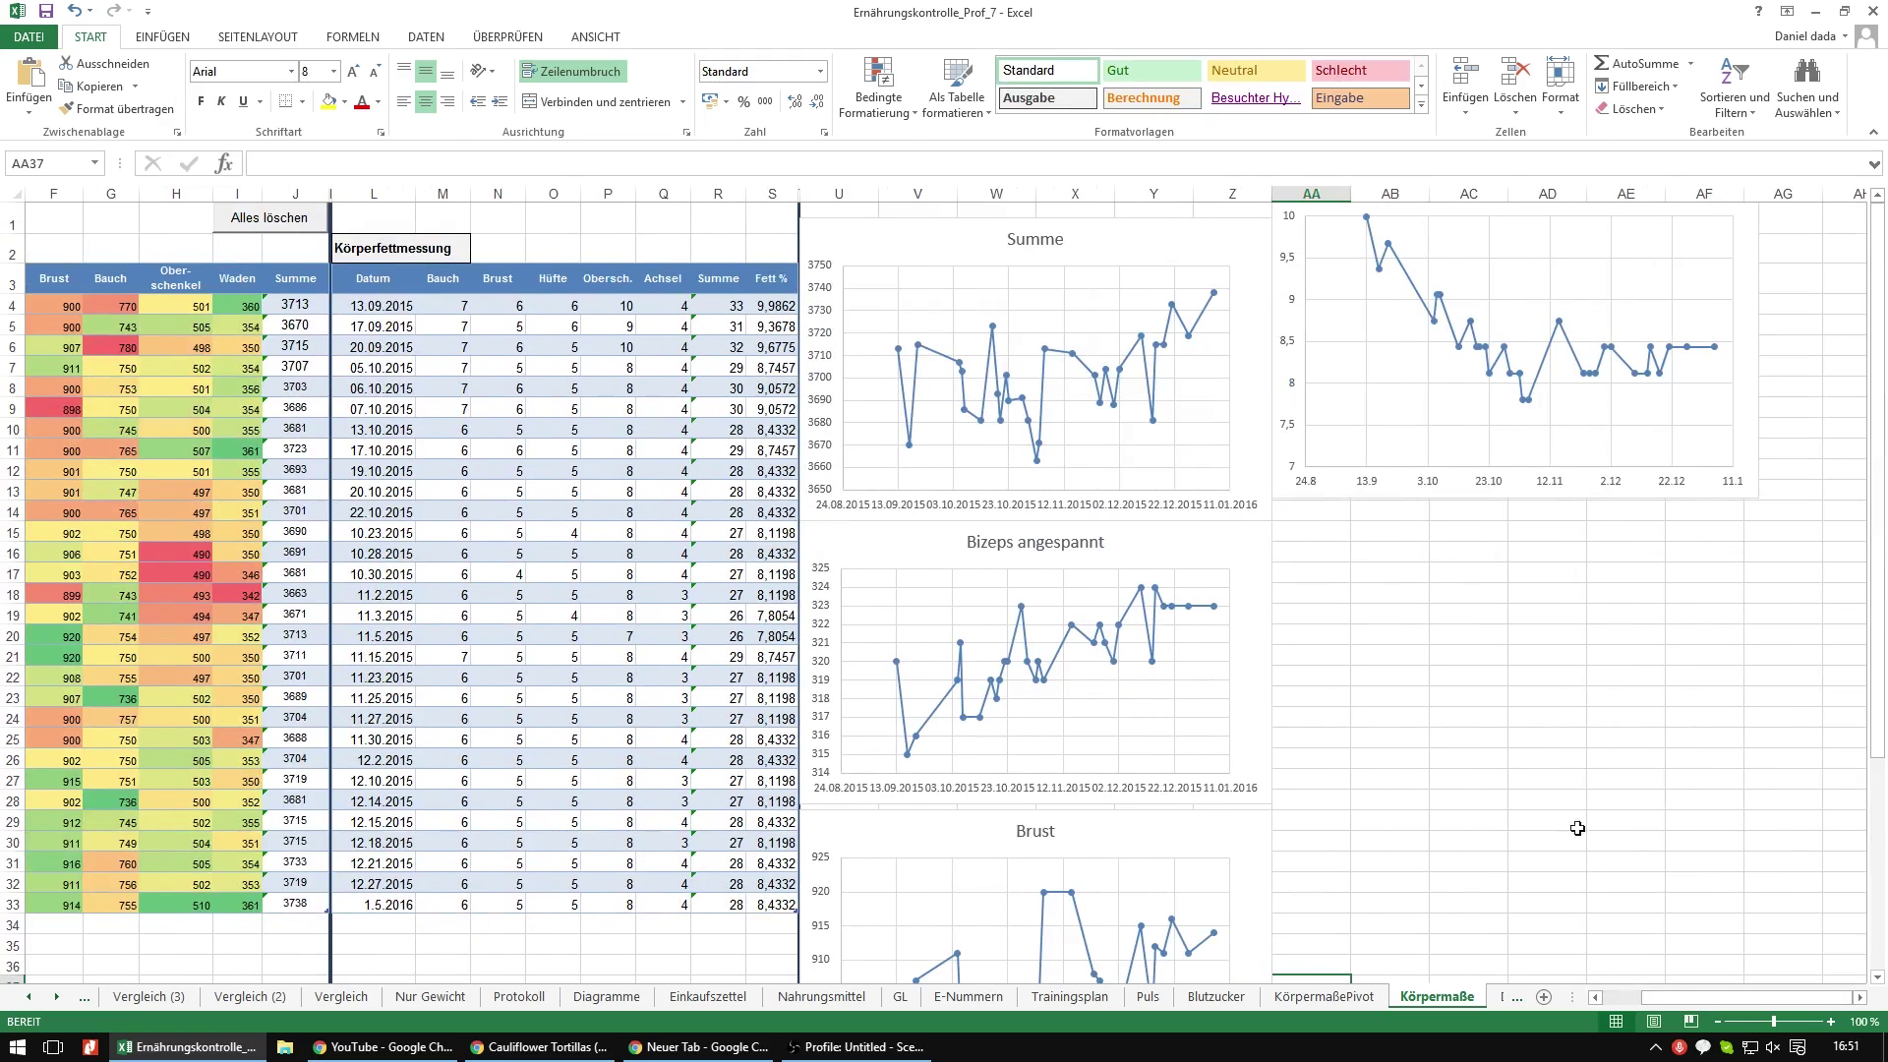
{"action": "scroll", "coordinate": [1411, 758], "scroll_direction": "down", "scroll_amount": 8}
{"action": "scroll", "coordinate": [1195, 885], "scroll_direction": "down", "scroll_amount": 3}
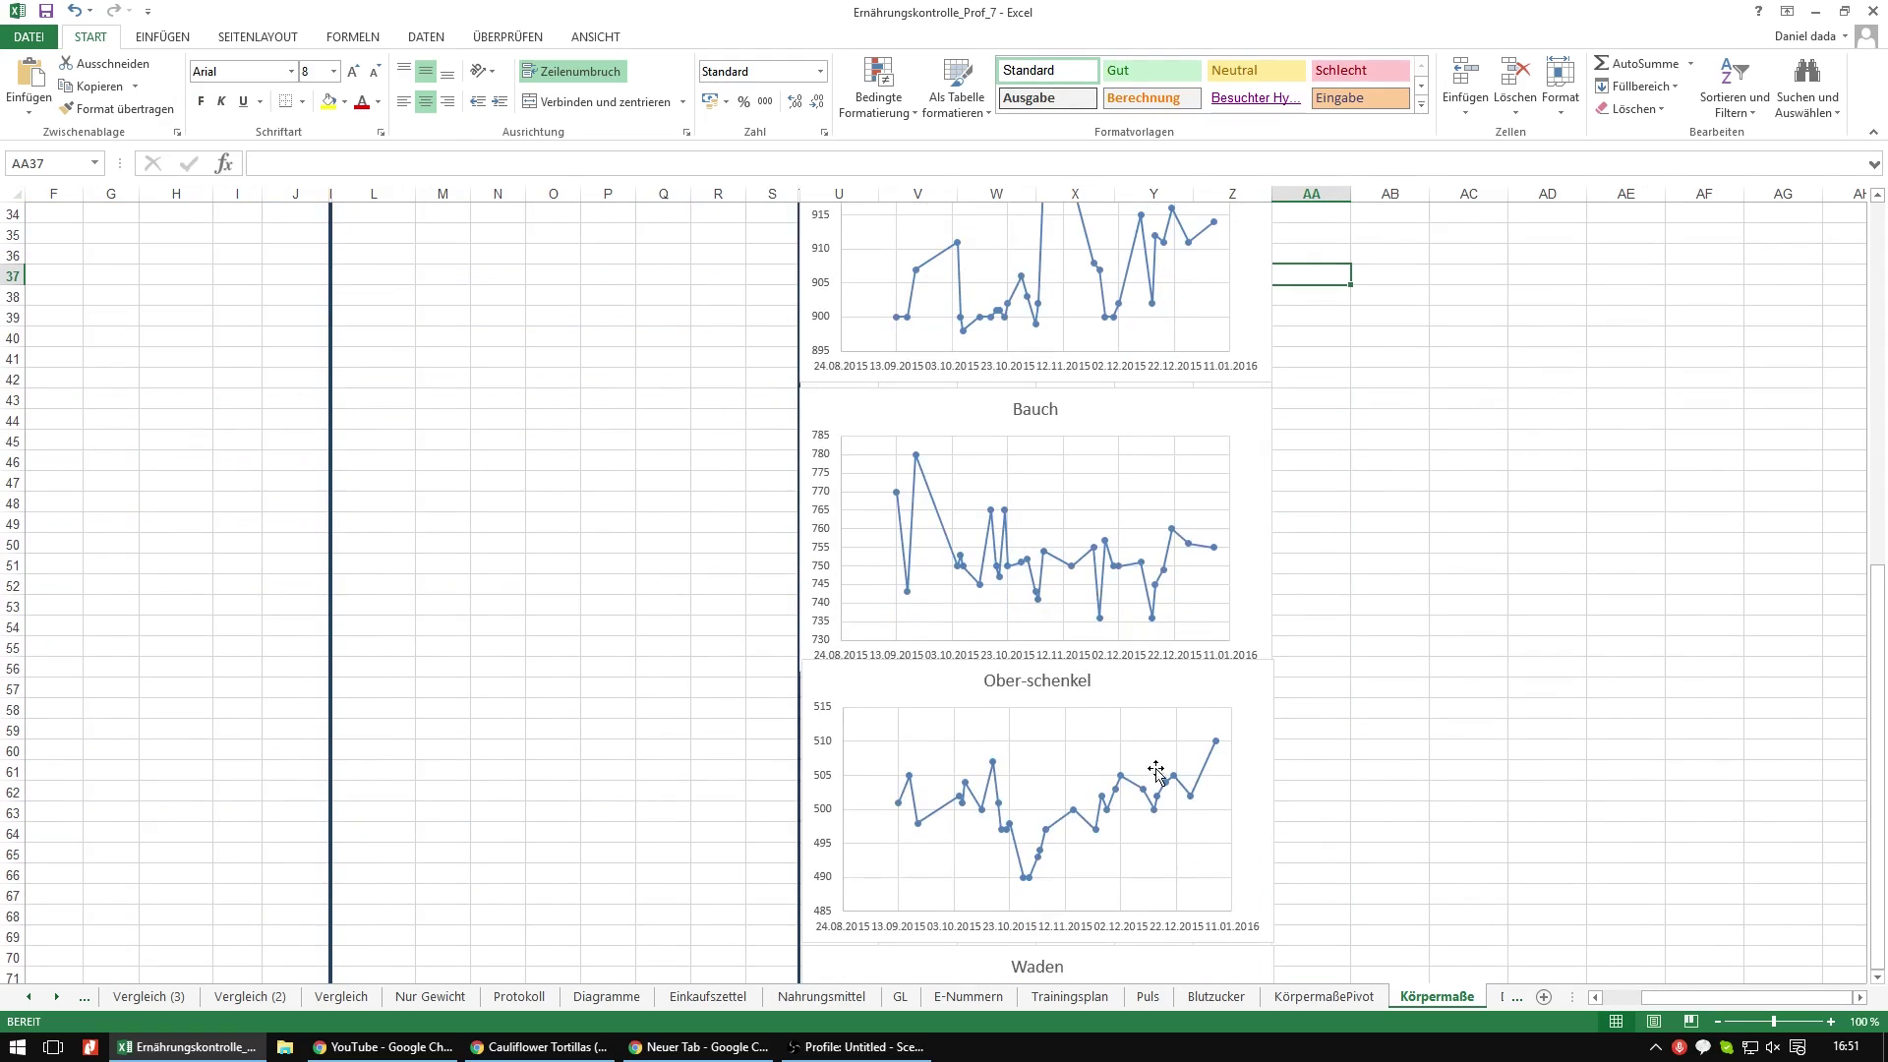
{"action": "scroll", "coordinate": [1396, 713], "scroll_direction": "up", "scroll_amount": 5}
{"action": "scroll", "coordinate": [1456, 719], "scroll_direction": "up", "scroll_amount": 6}
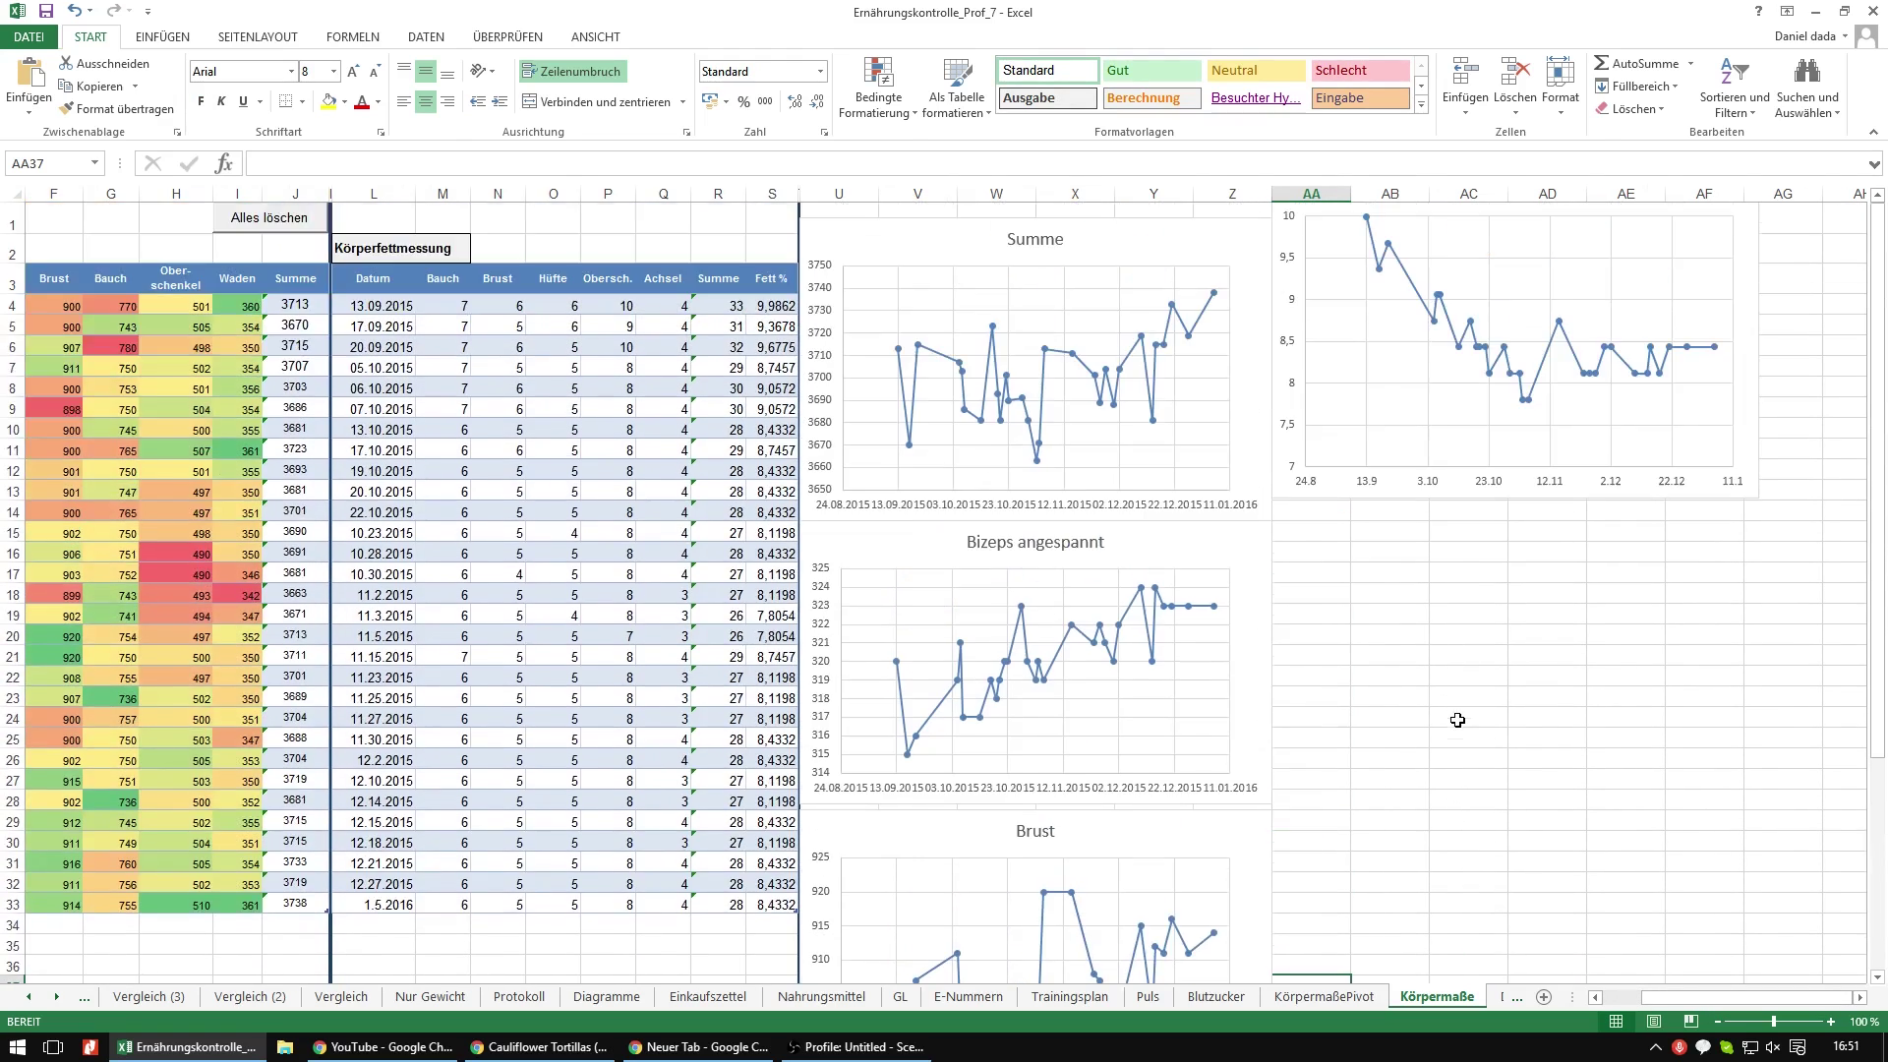
{"action": "left_click", "coordinate": [1756, 456]}
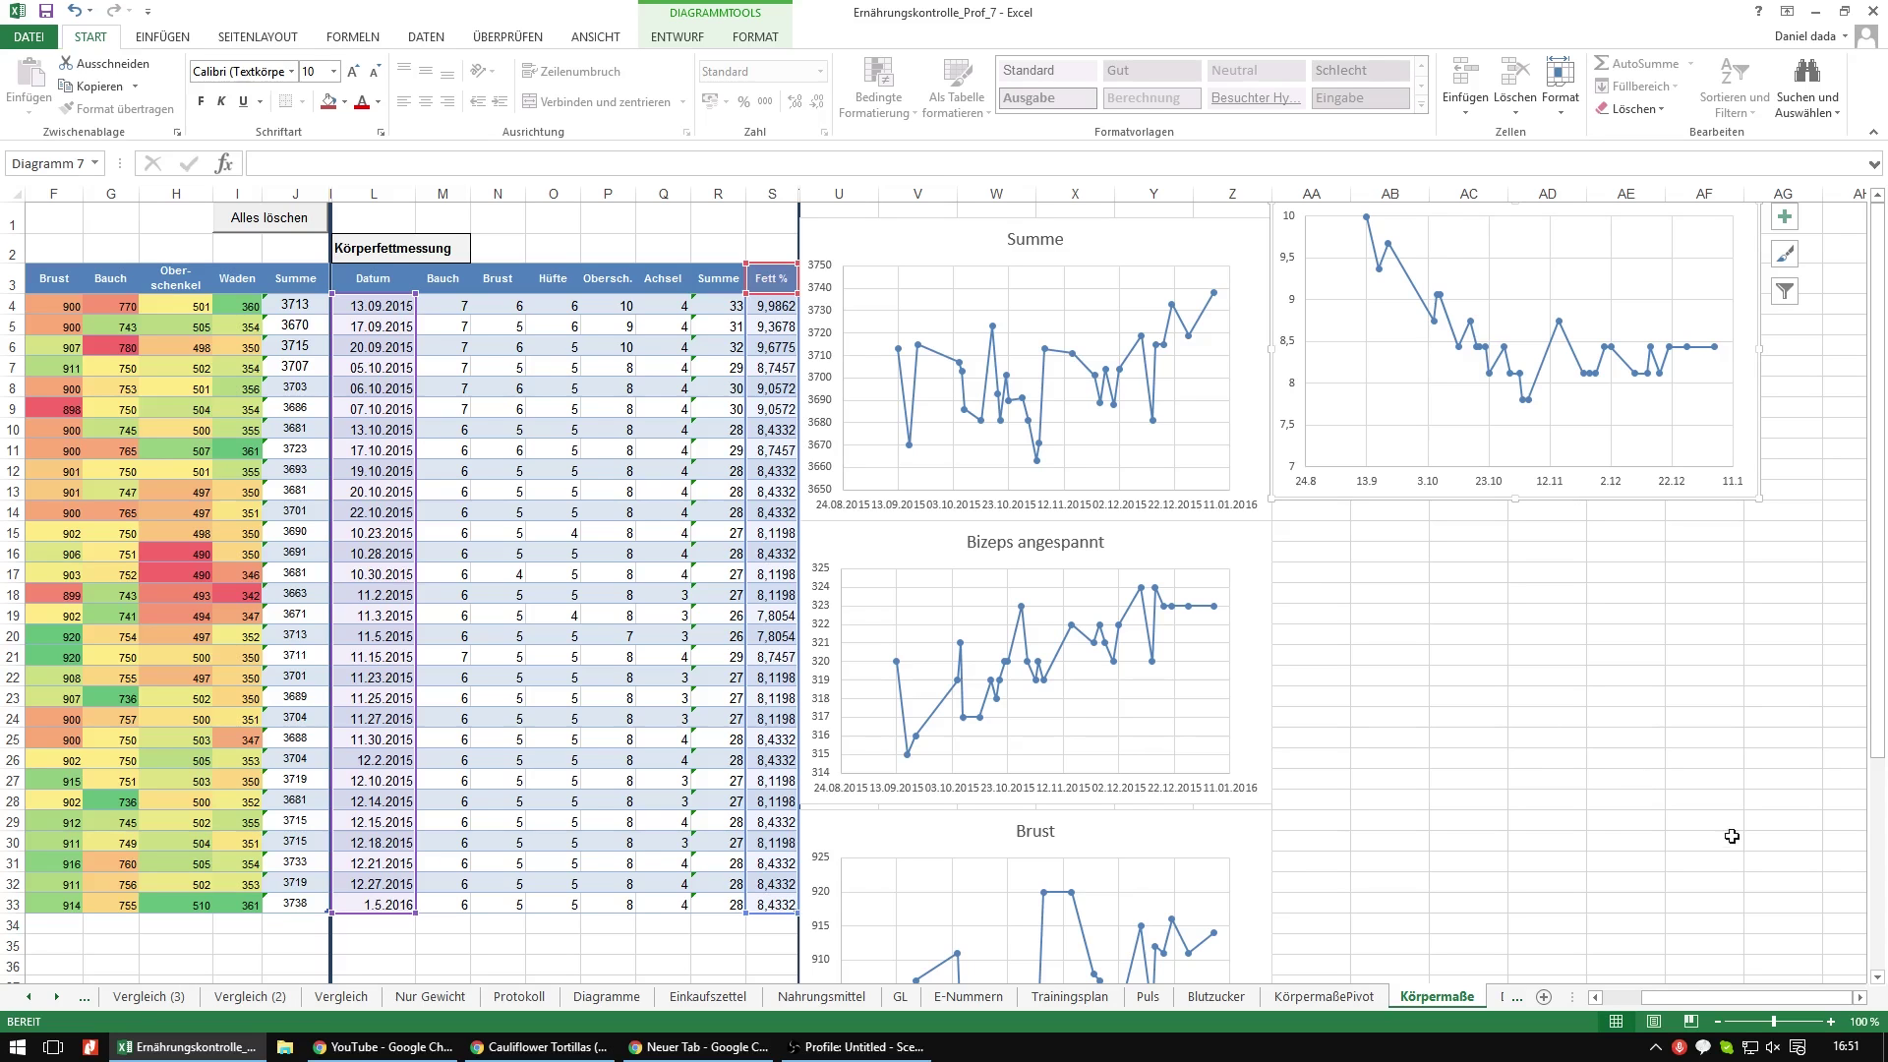
{"action": "left_click_drag", "start_coordinate": [1682, 1005], "coordinate": [1644, 1005]}
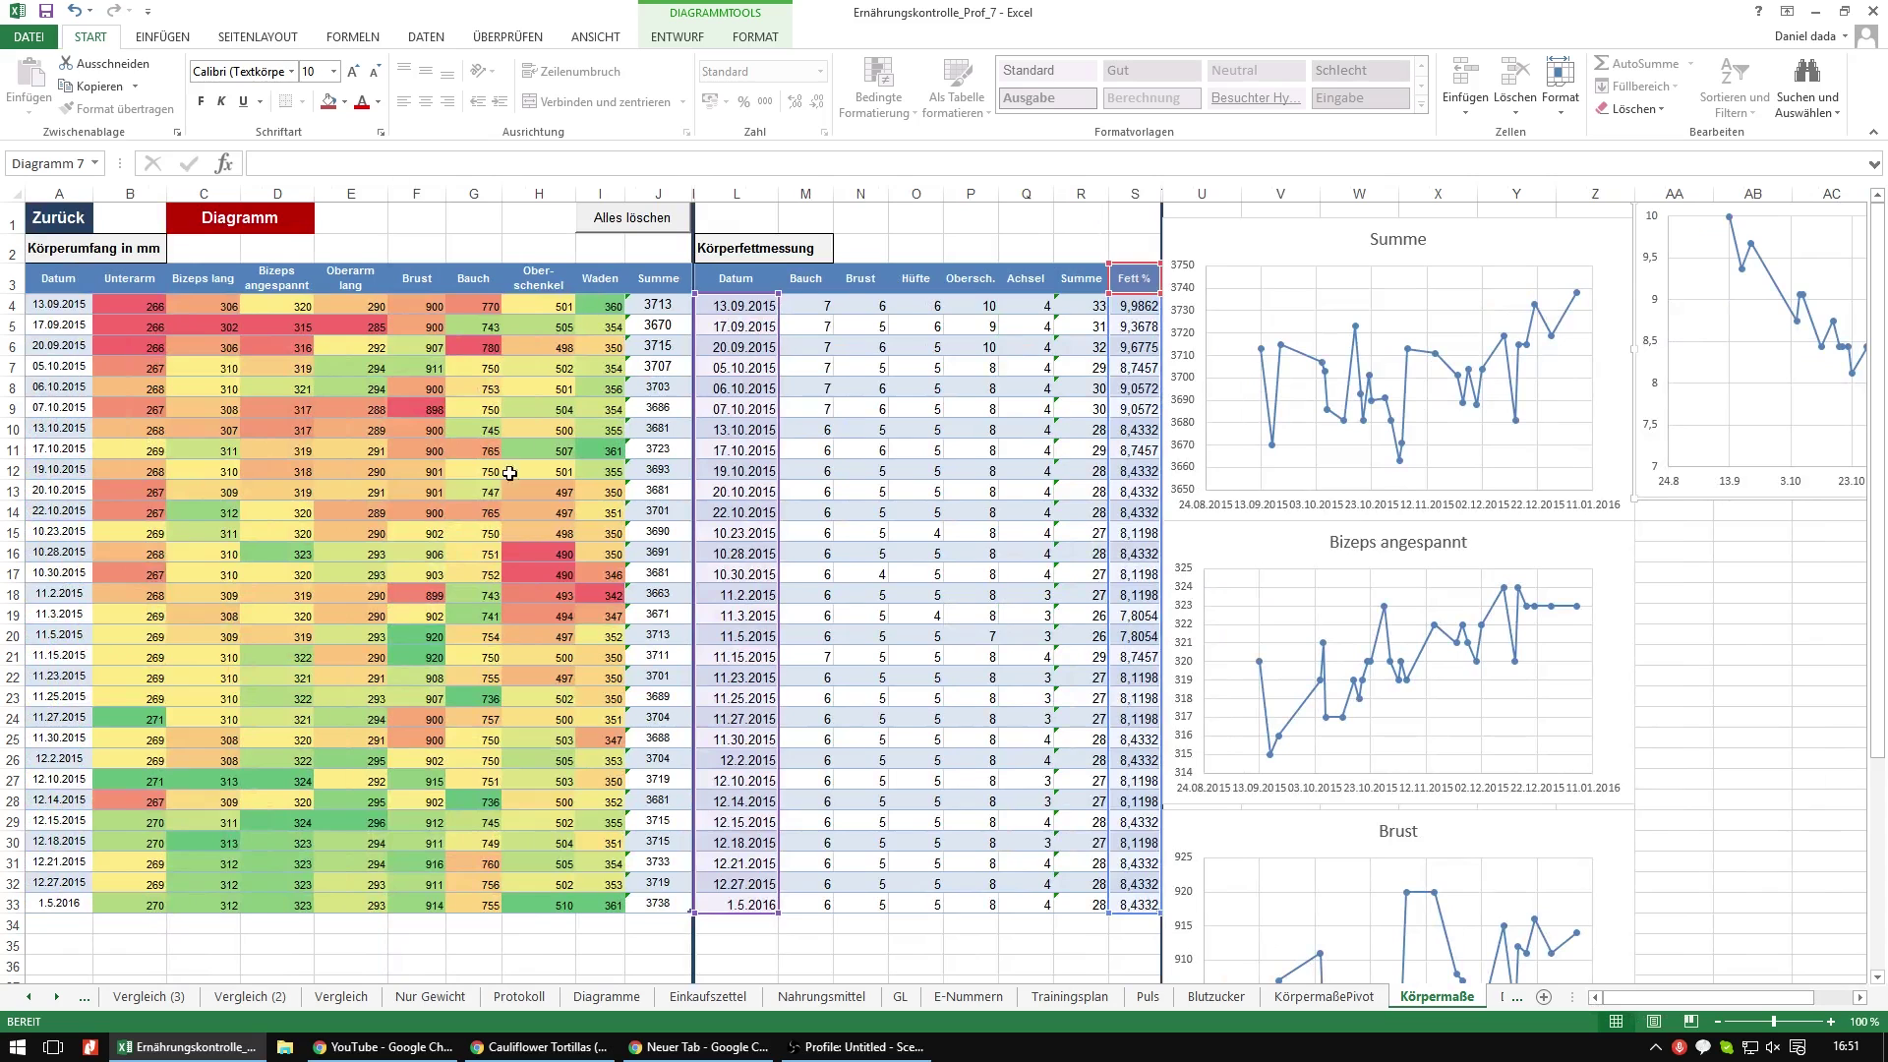
- Open the Blutzucker sheet from the summary and examine the ketone and blood sugar curves in the Werte chart
{"action": "left_click", "coordinate": [59, 211]}
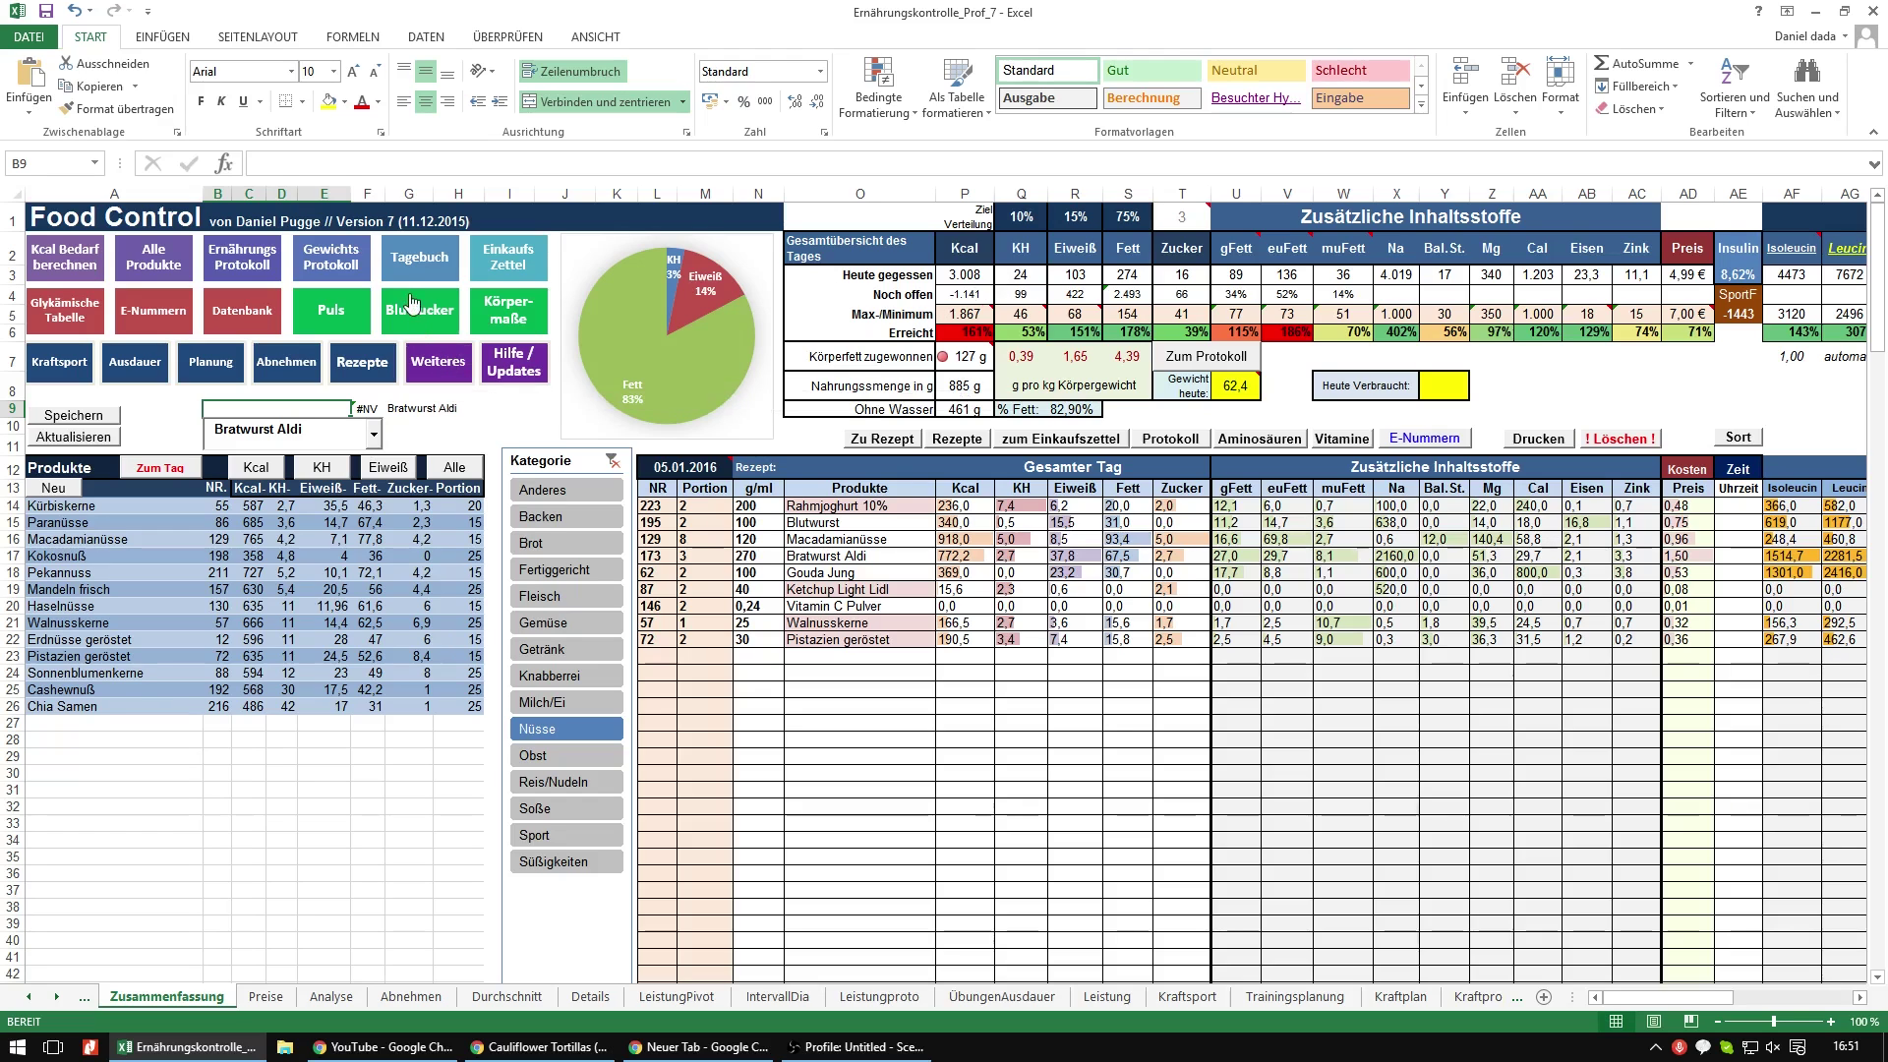
{"action": "scroll", "coordinate": [328, 492], "scroll_direction": "down", "scroll_amount": 8}
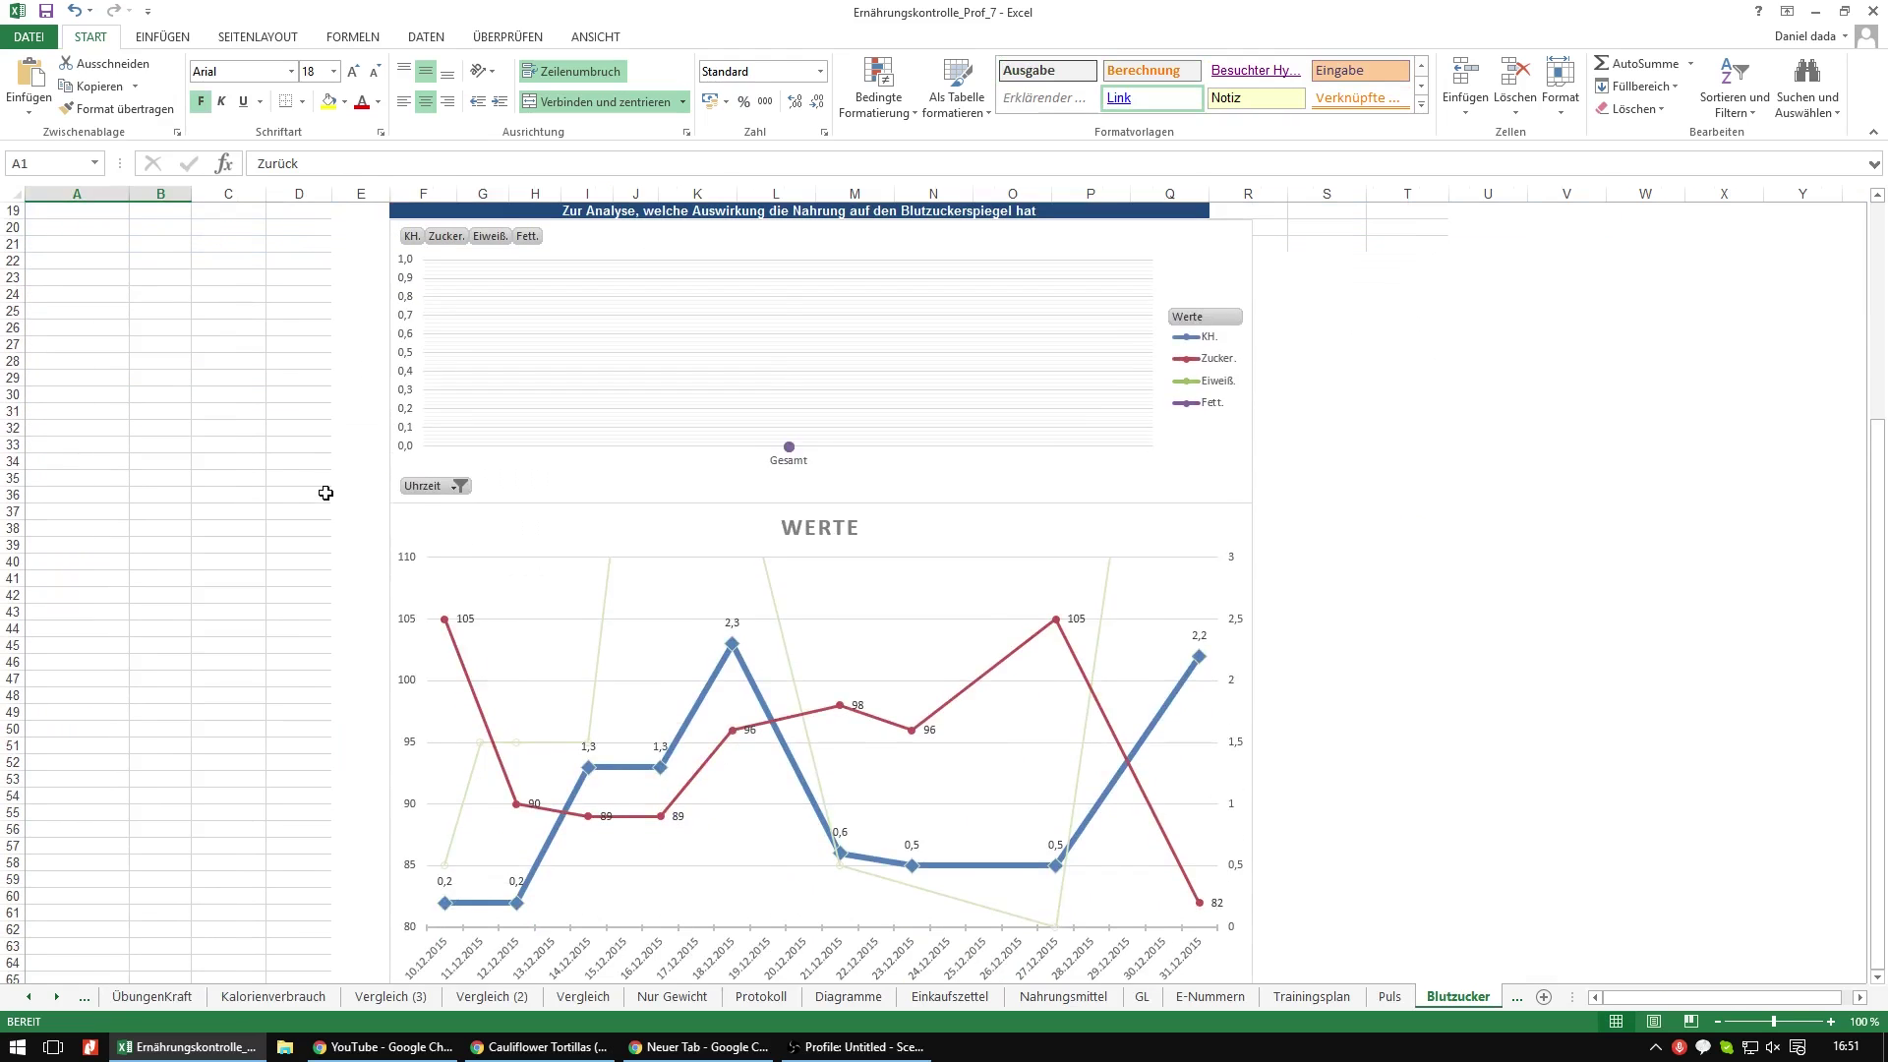
{"action": "scroll", "coordinate": [328, 492], "scroll_direction": "up", "scroll_amount": 1}
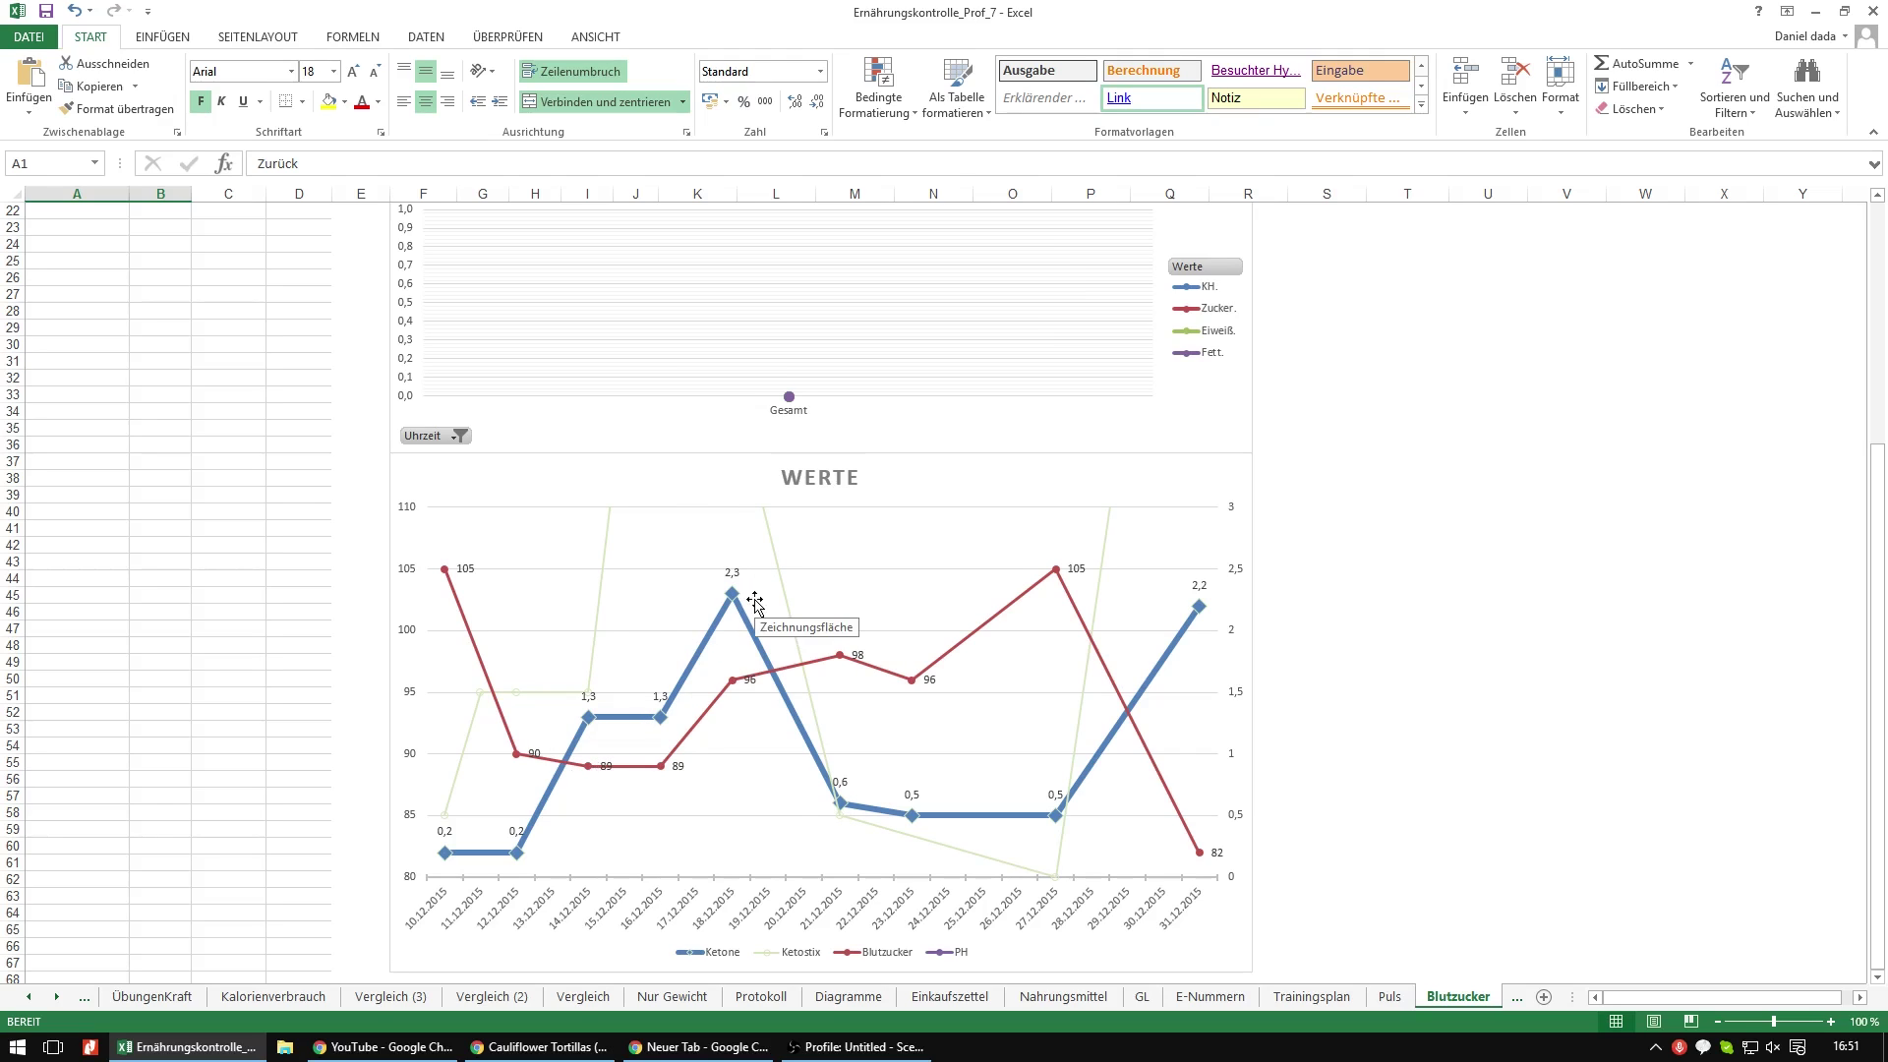
{"action": "mouse_move", "coordinate": [1183, 647]}
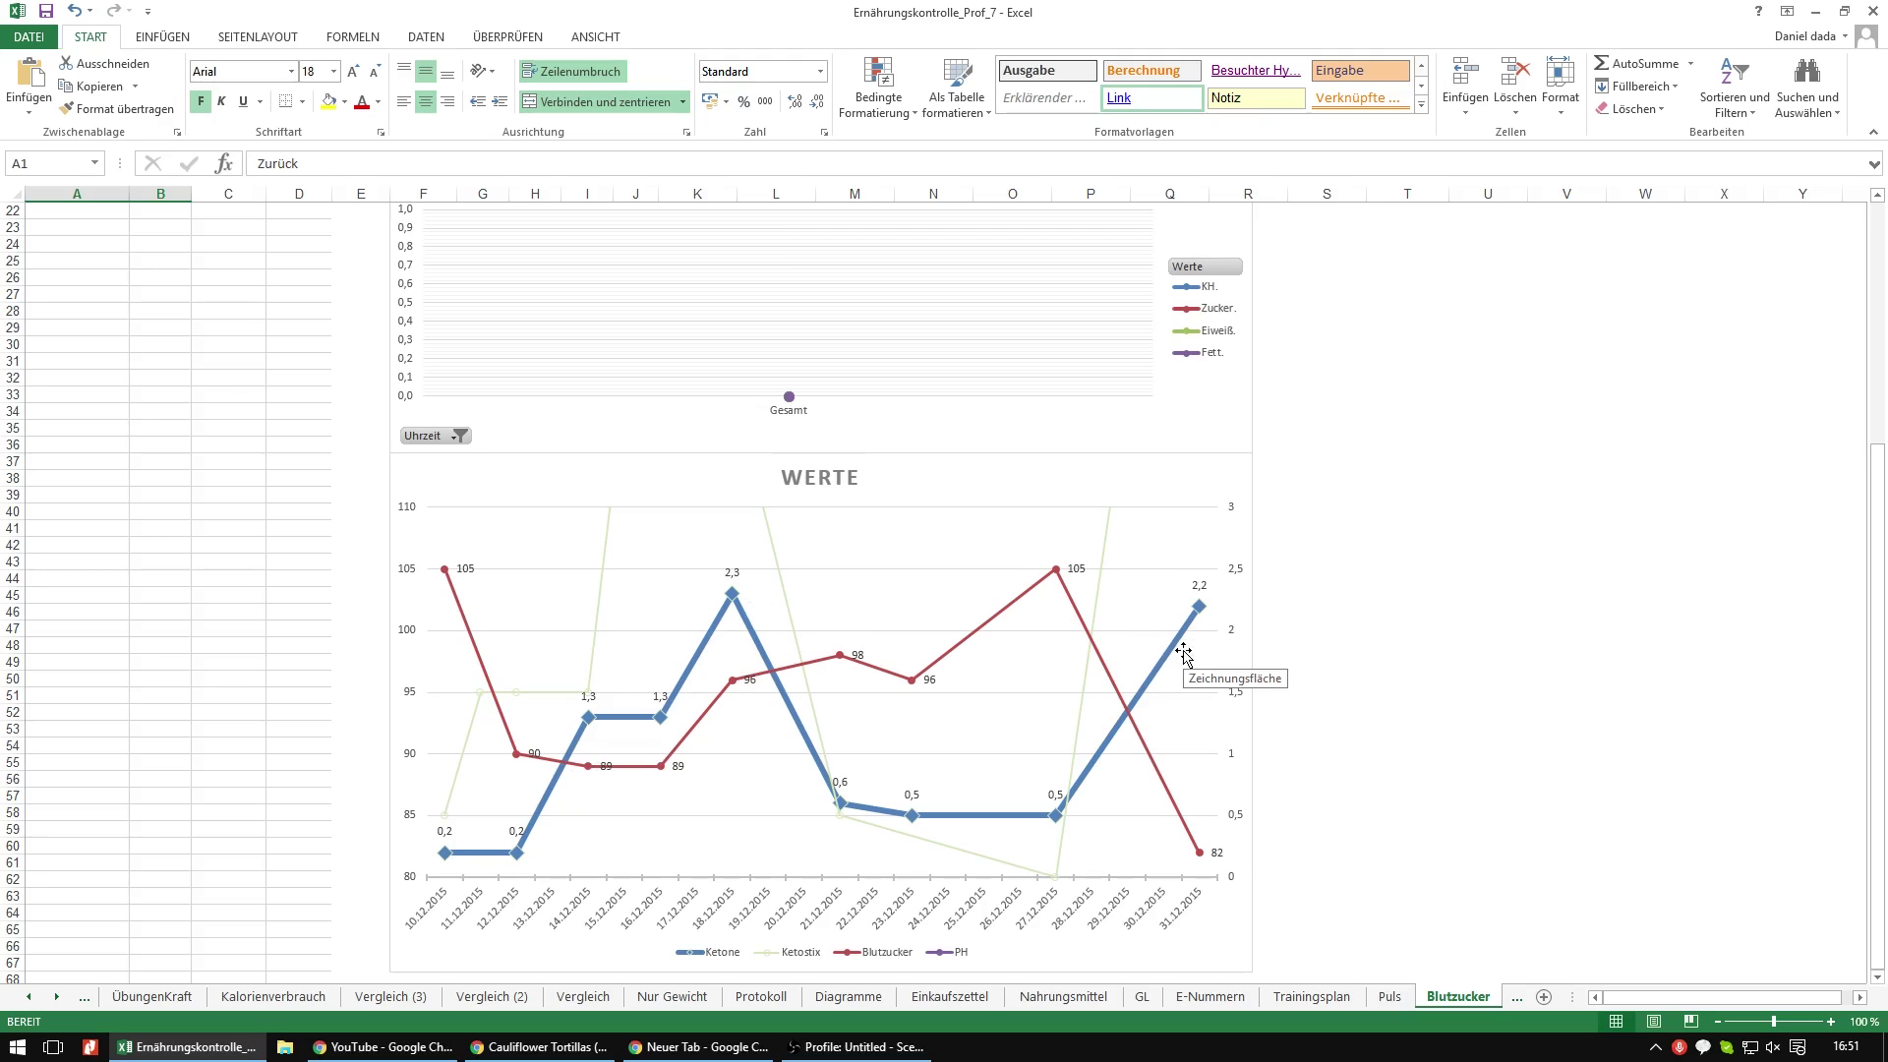
{"action": "scroll", "coordinate": [690, 575], "scroll_direction": "up", "scroll_amount": 7}
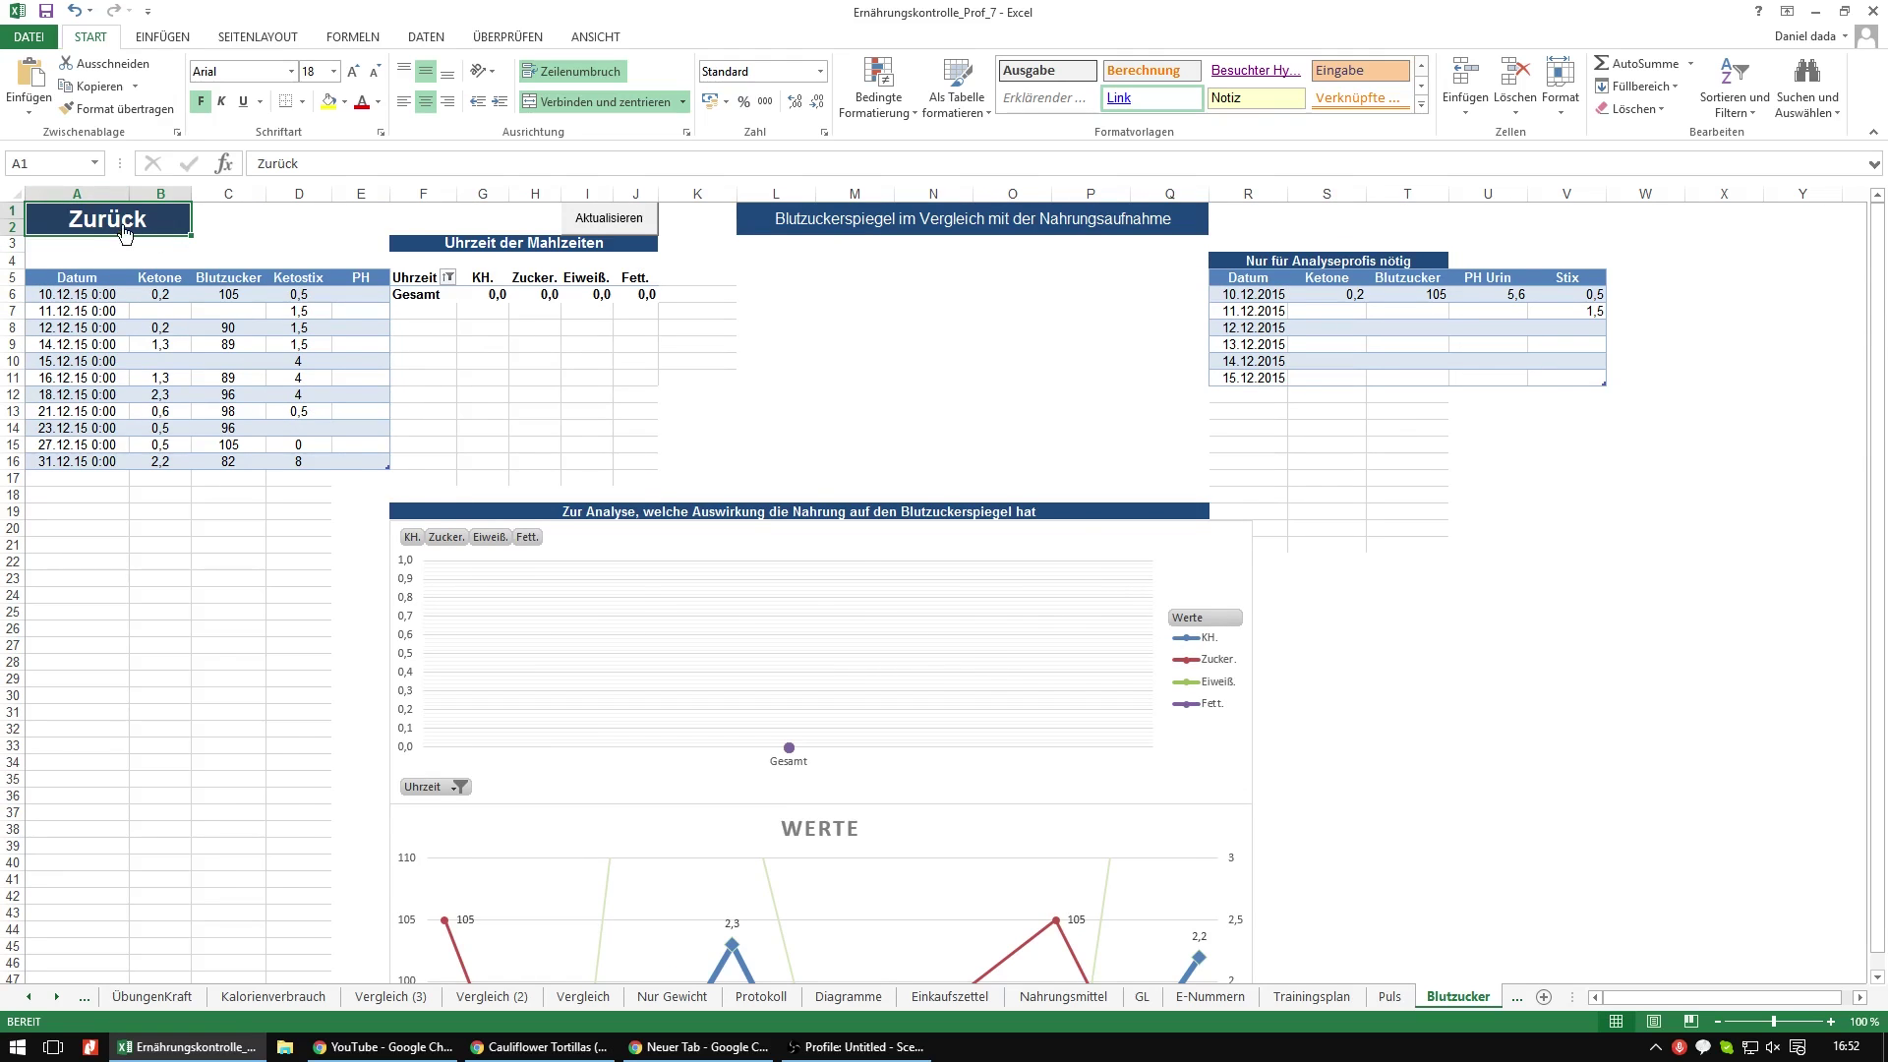
- Return to the summary and open the Vergleich analysis sheet through the Weiteres functions overview
{"action": "left_click", "coordinate": [125, 236]}
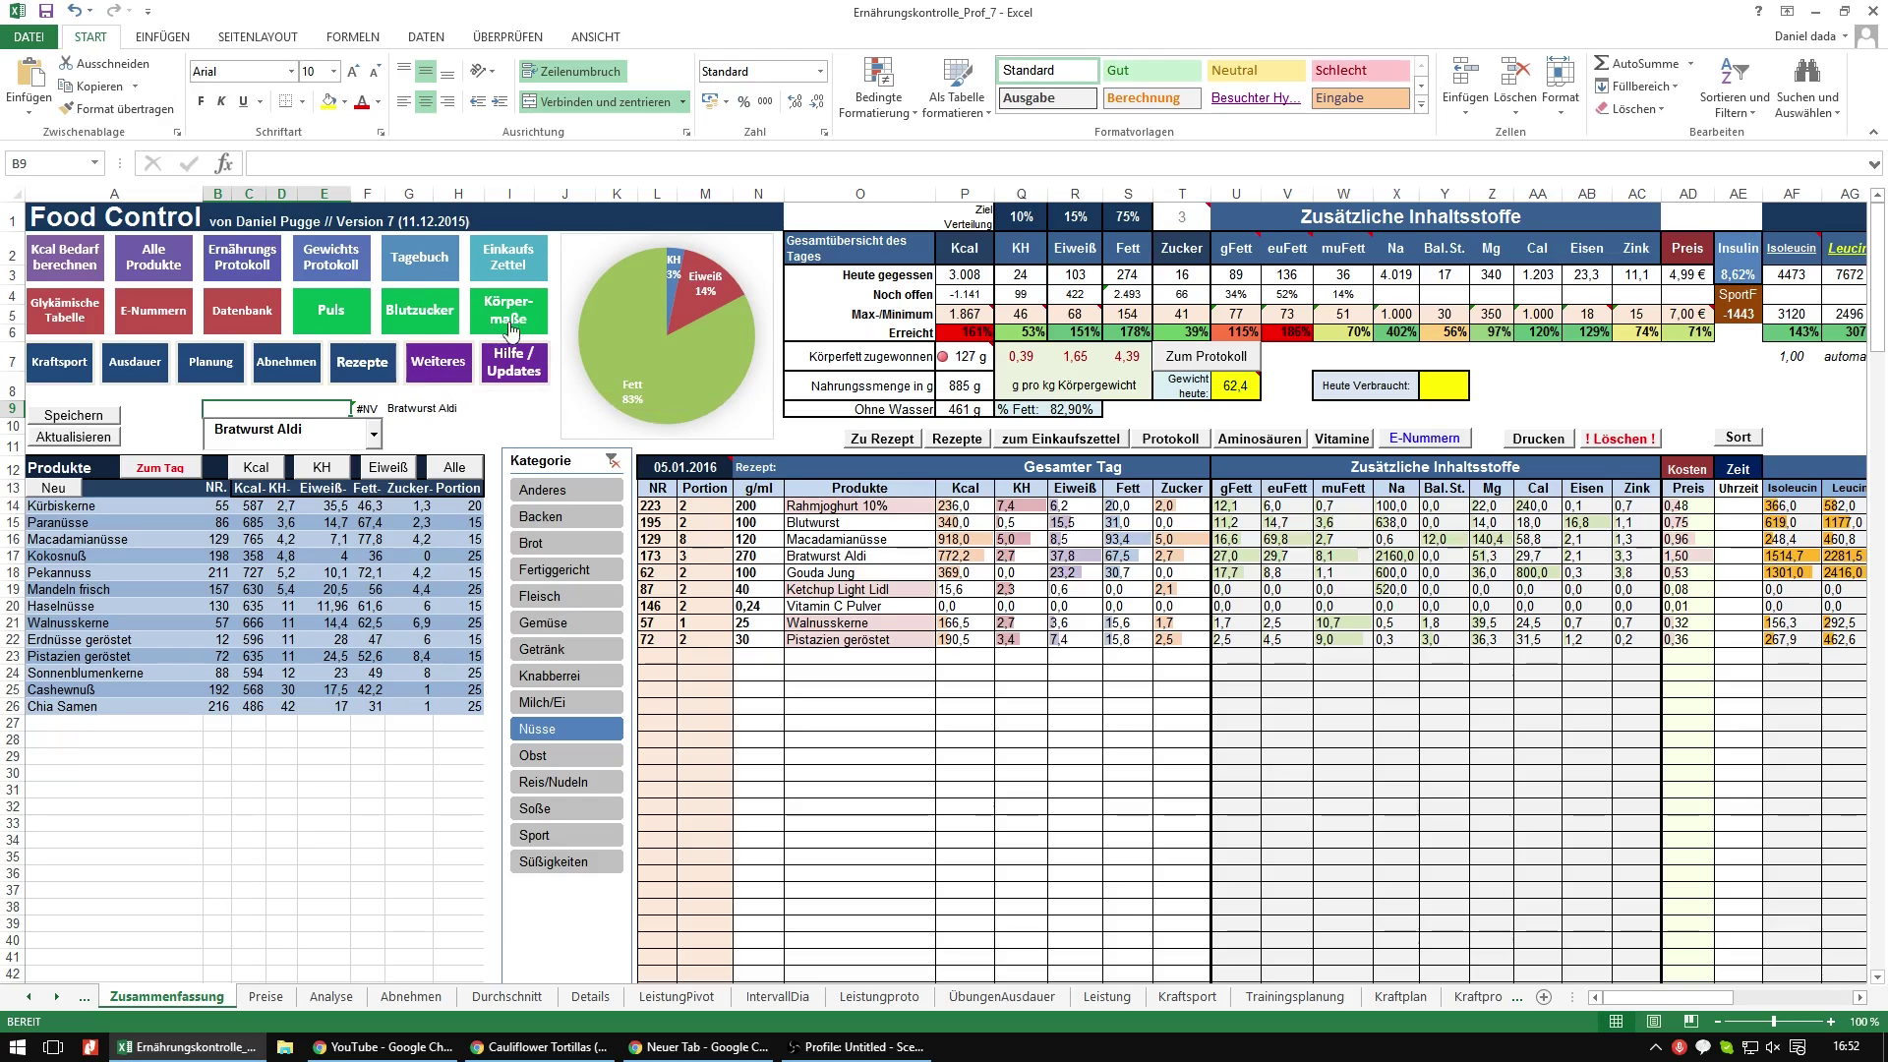
{"action": "left_click", "coordinate": [447, 379]}
{"action": "left_click", "coordinate": [122, 342]}
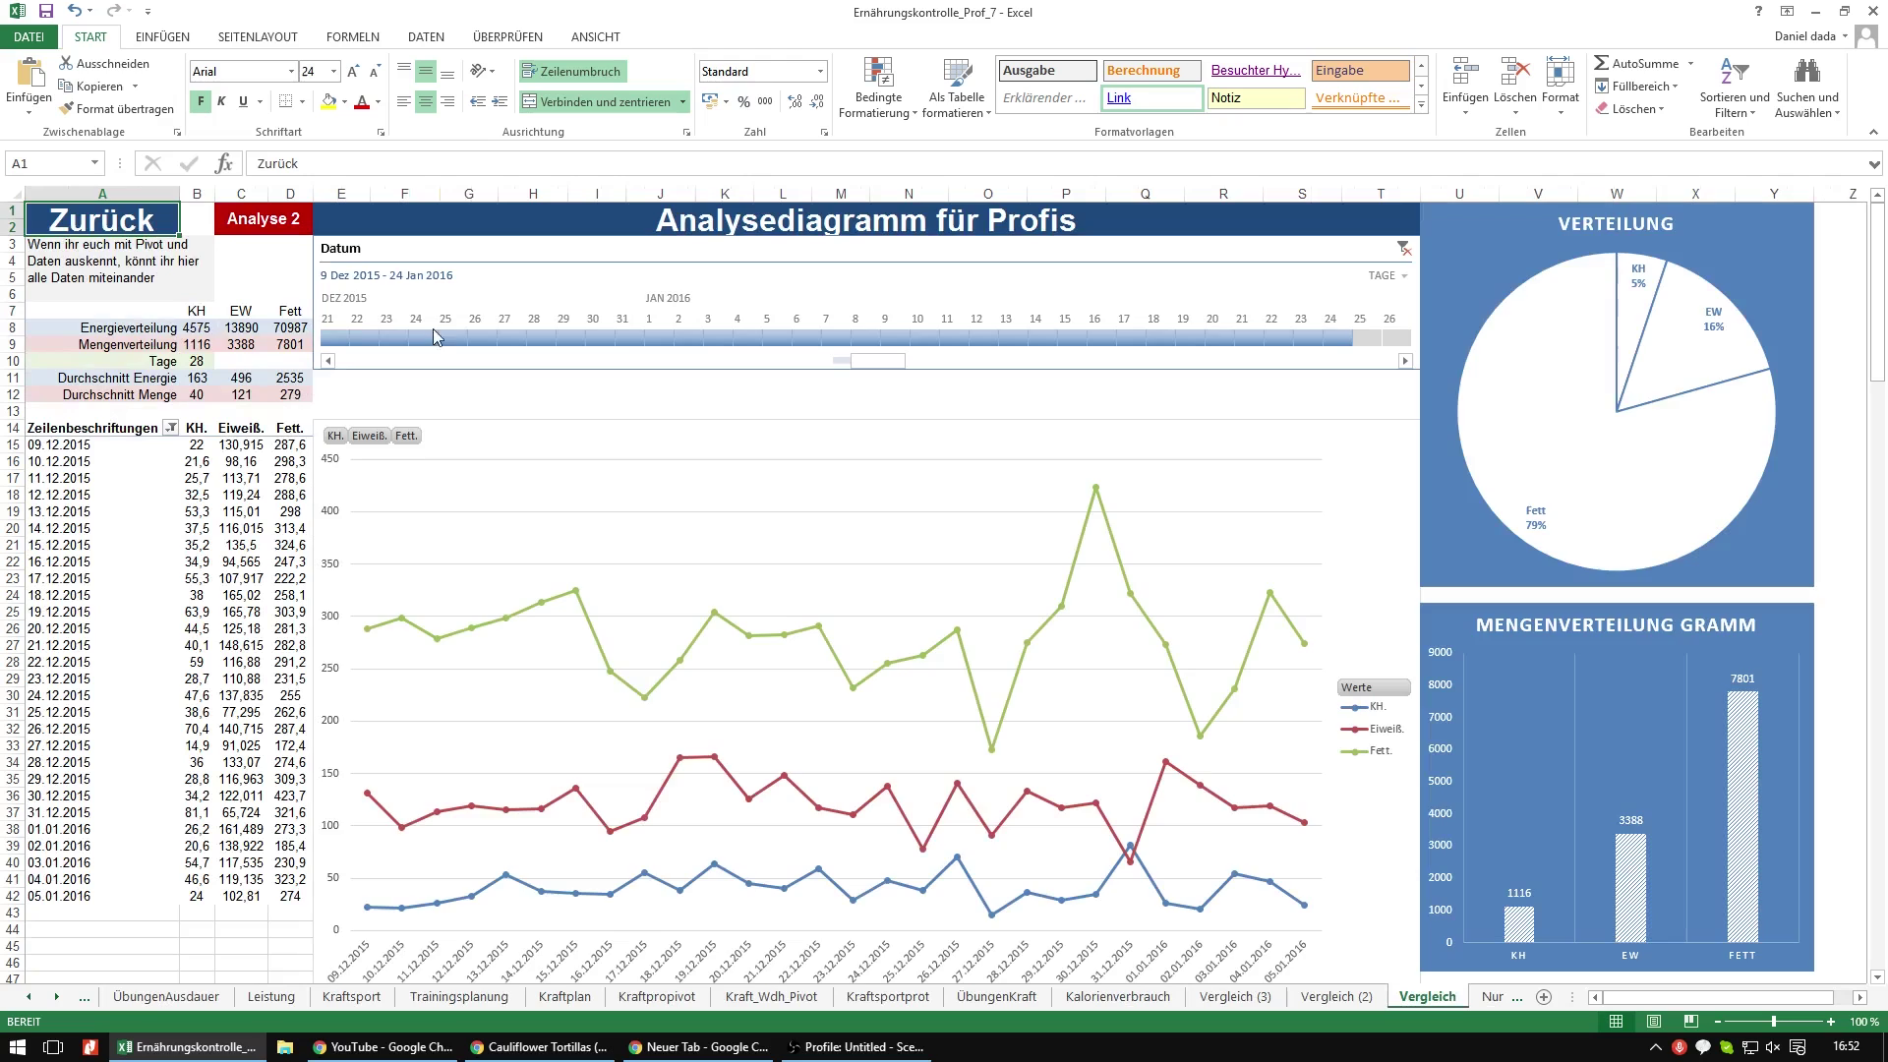
- Refresh the daily KH, Eiweiß and Fett pivot table on the Vergleich sheet
{"action": "left_click", "coordinate": [155, 513]}
{"action": "left_click", "coordinate": [685, 38]}
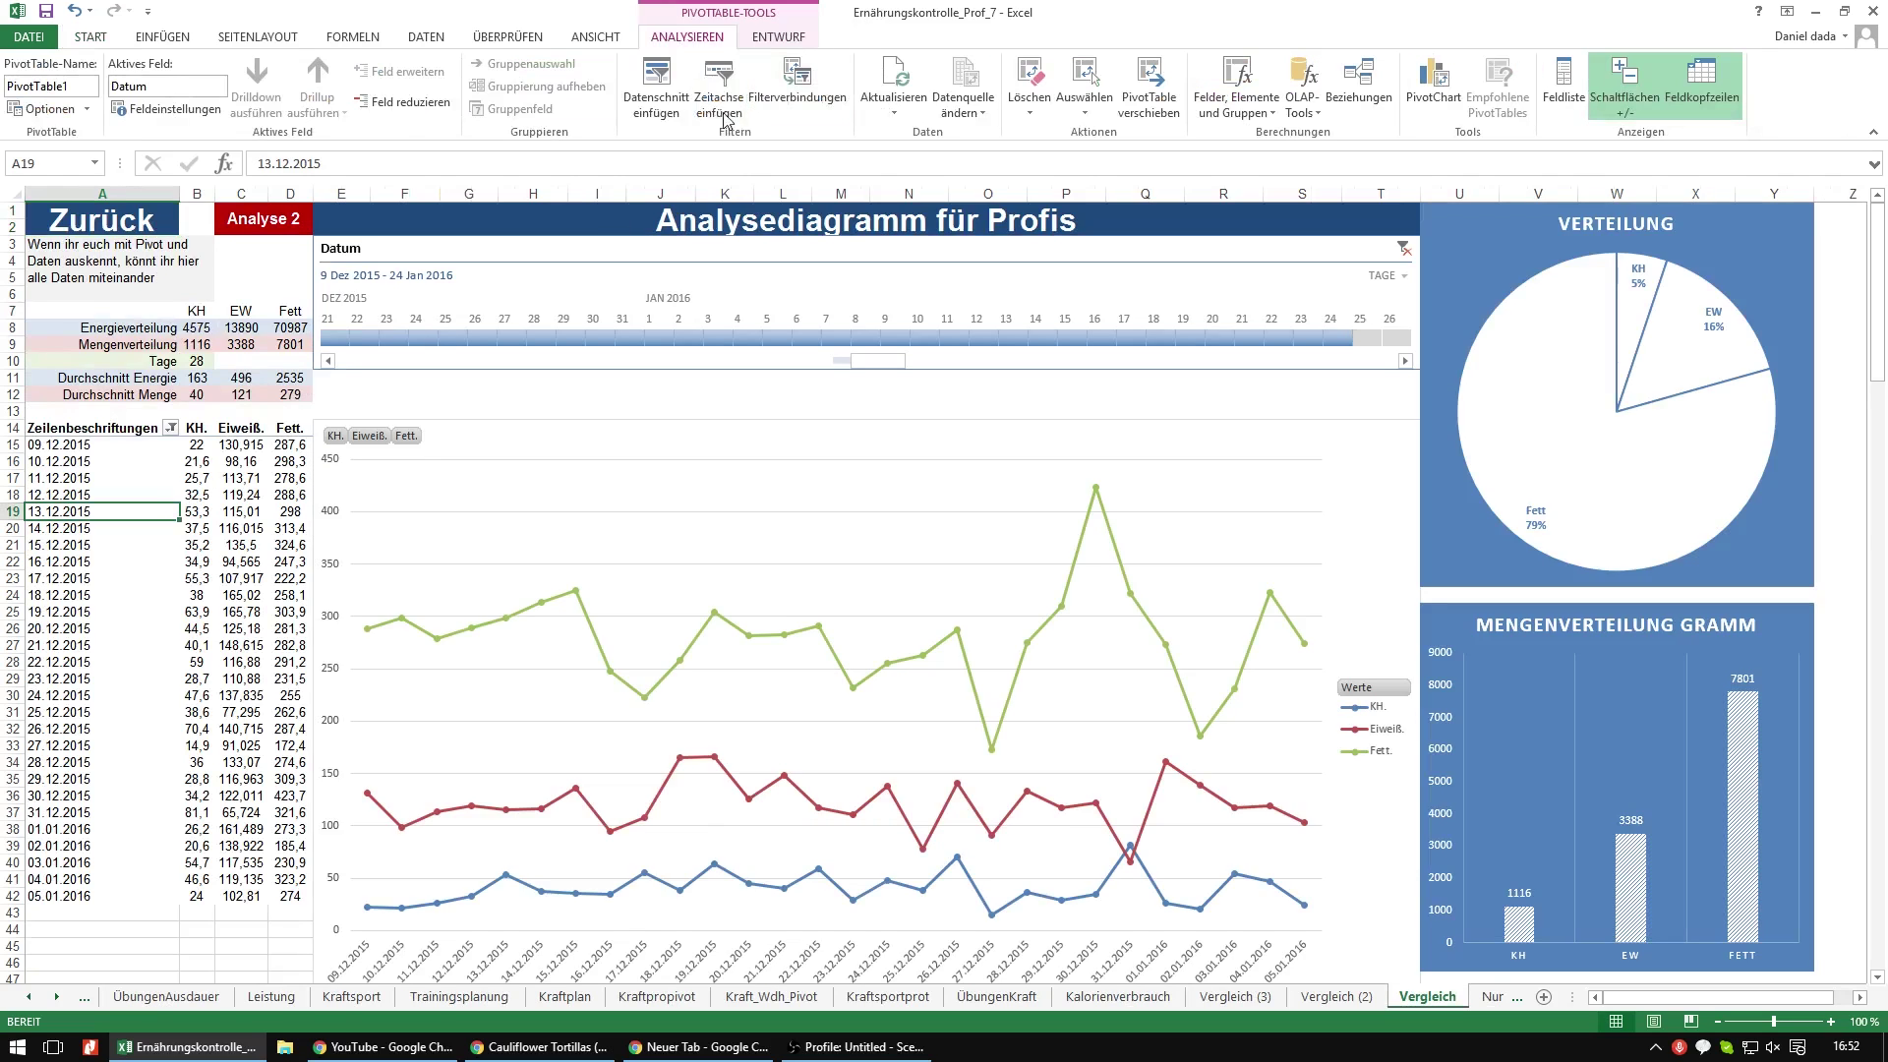
{"action": "left_click", "coordinate": [776, 37]}
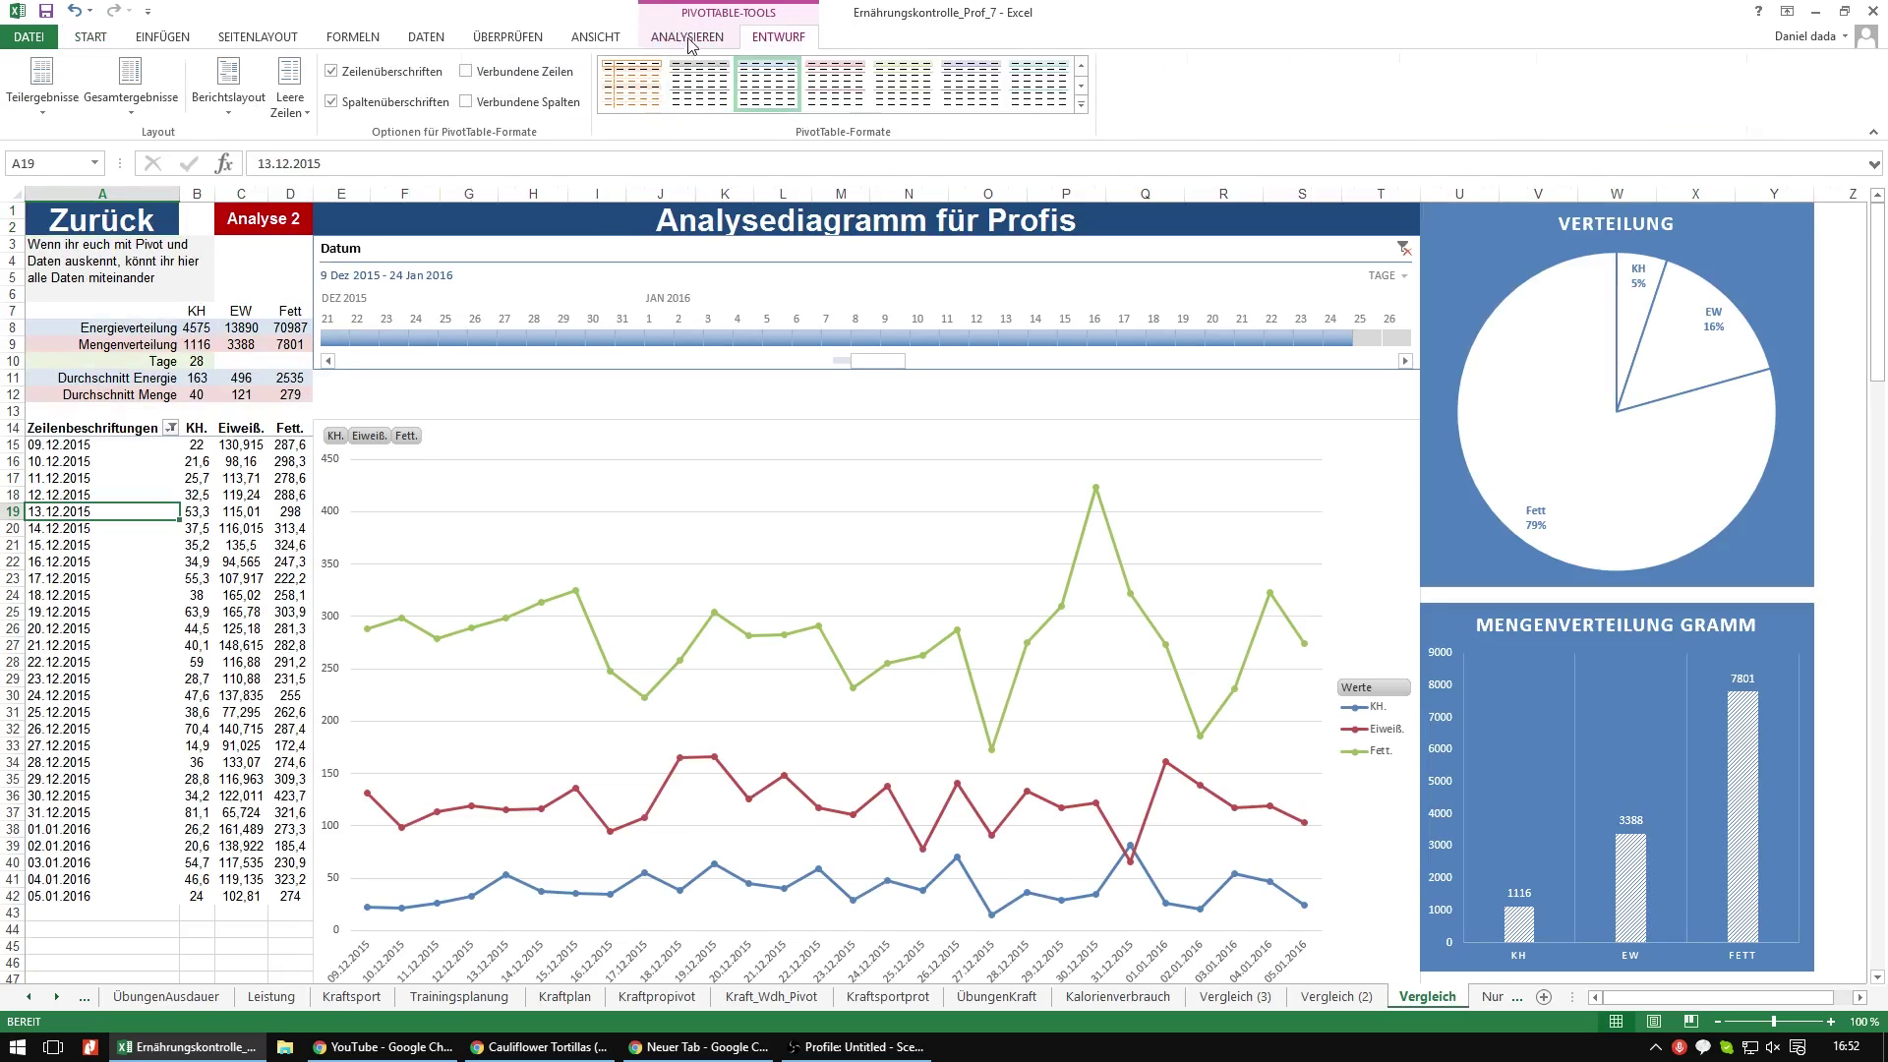
{"action": "left_click", "coordinate": [688, 38]}
{"action": "left_click", "coordinate": [894, 79]}
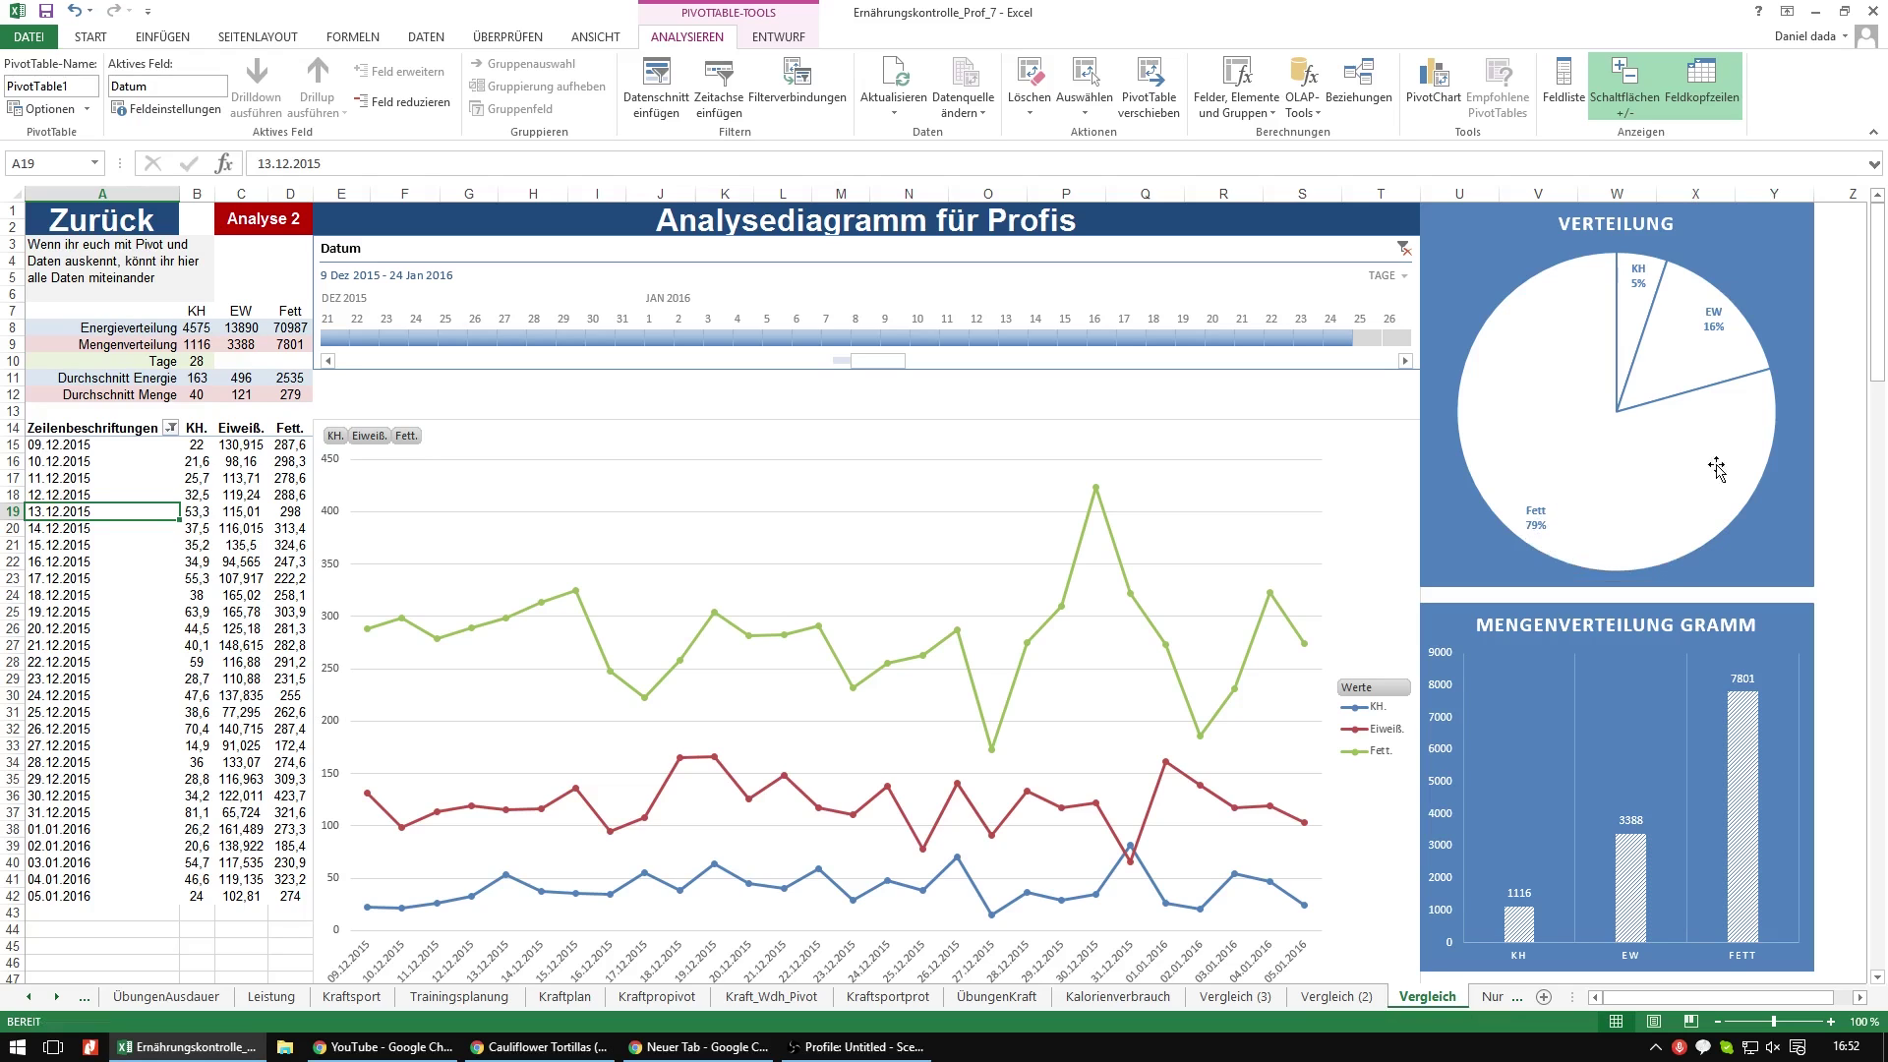
- Examine the Verteilung, Mengenverteilung Gramm and Energieverteilung kcal charts on the Vergleich sheet
{"action": "scroll", "coordinate": [1713, 346], "scroll_direction": "down", "scroll_amount": 3}
{"action": "scroll", "coordinate": [1668, 462], "scroll_direction": "down", "scroll_amount": 3}
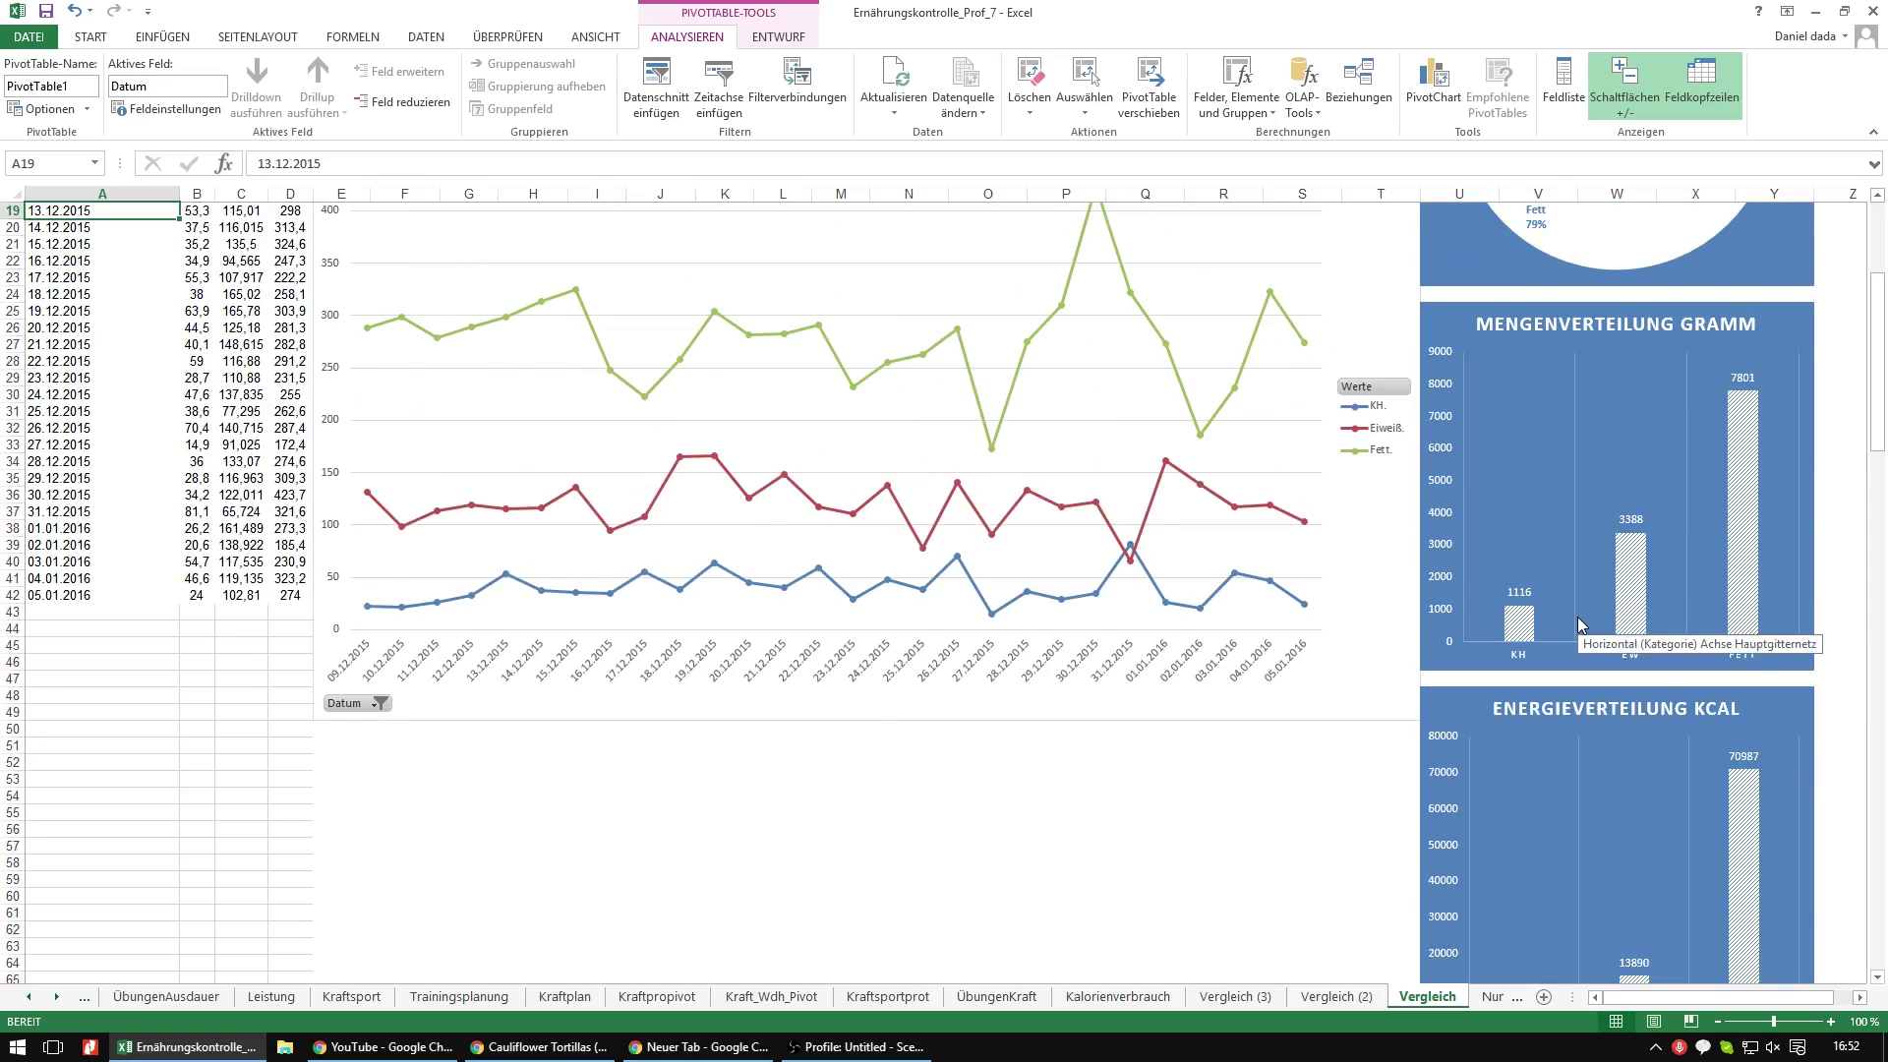
{"action": "scroll", "coordinate": [1577, 616], "scroll_direction": "up", "scroll_amount": 2}
{"action": "scroll", "coordinate": [1584, 621], "scroll_direction": "up", "scroll_amount": 4}
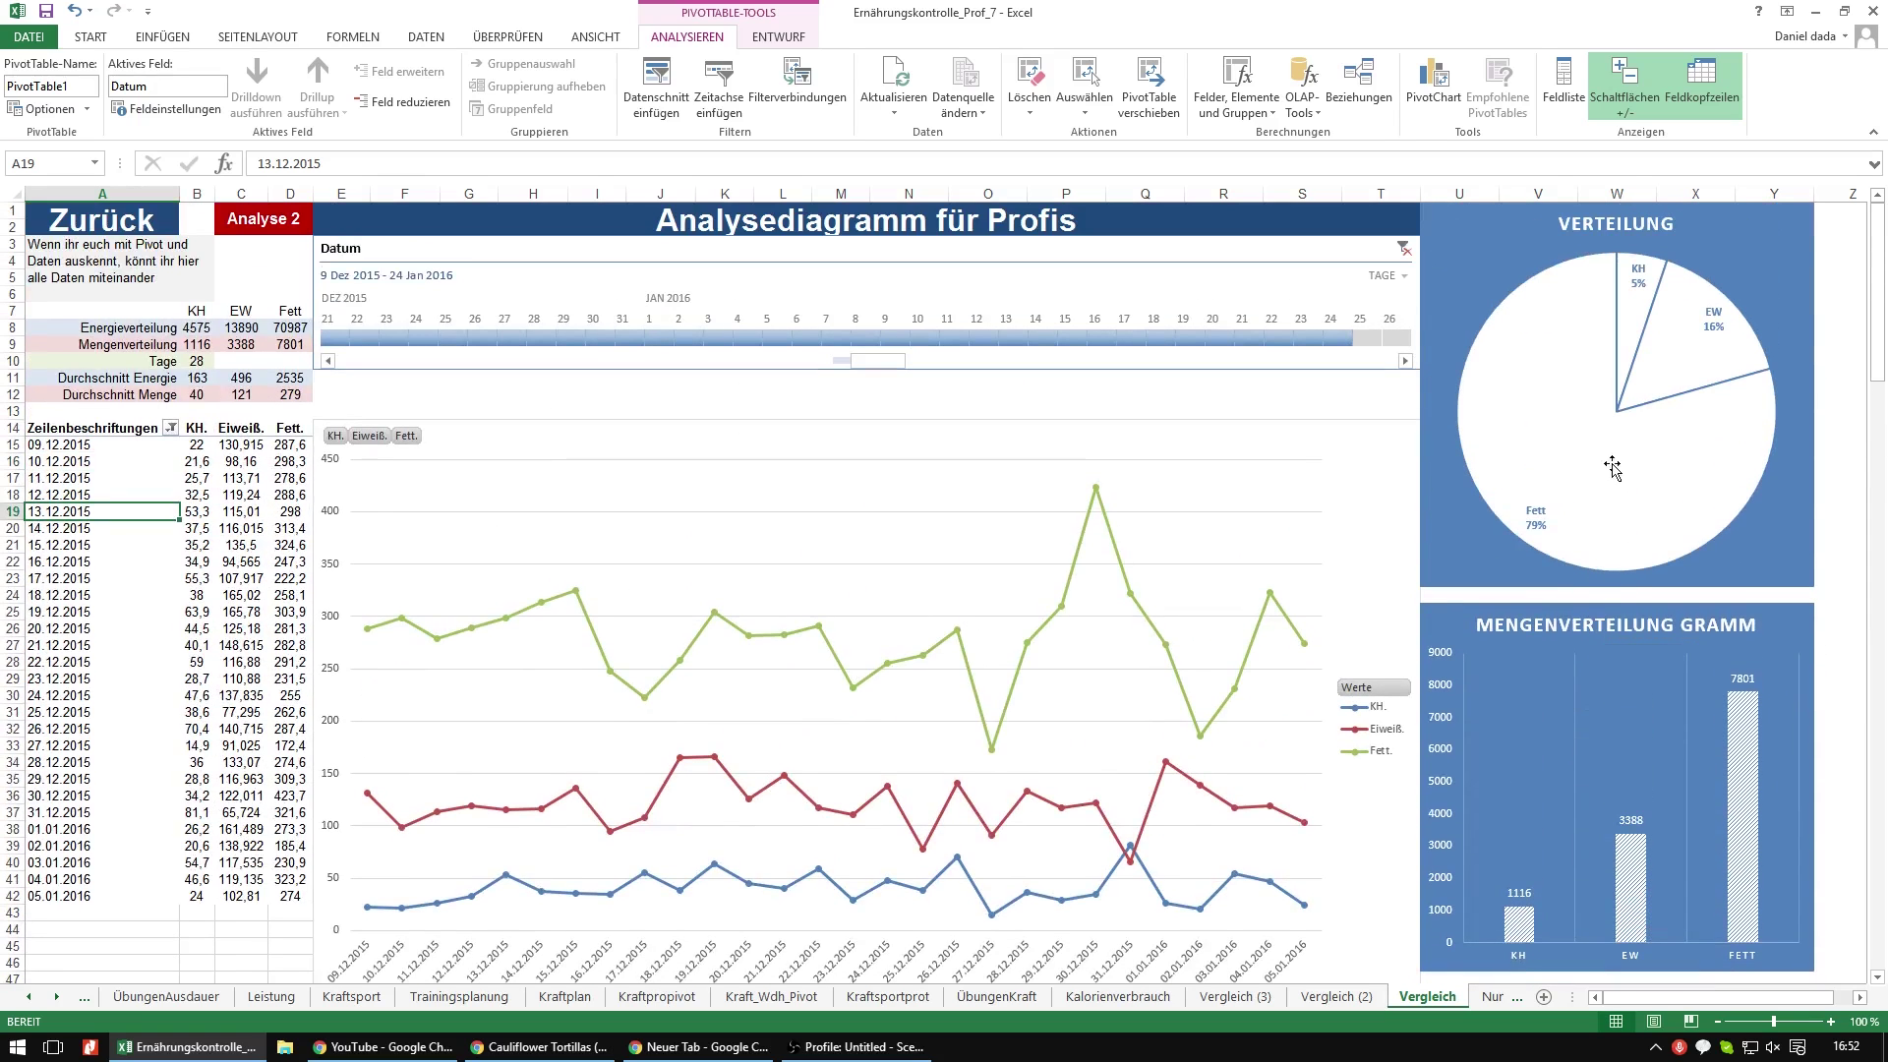
{"action": "mouse_move", "coordinate": [1640, 319]}
- Open Analyse 3 from the Weiteres overview and compare the weight curve with the eaten and burned calorie curves
{"action": "left_click", "coordinate": [102, 218]}
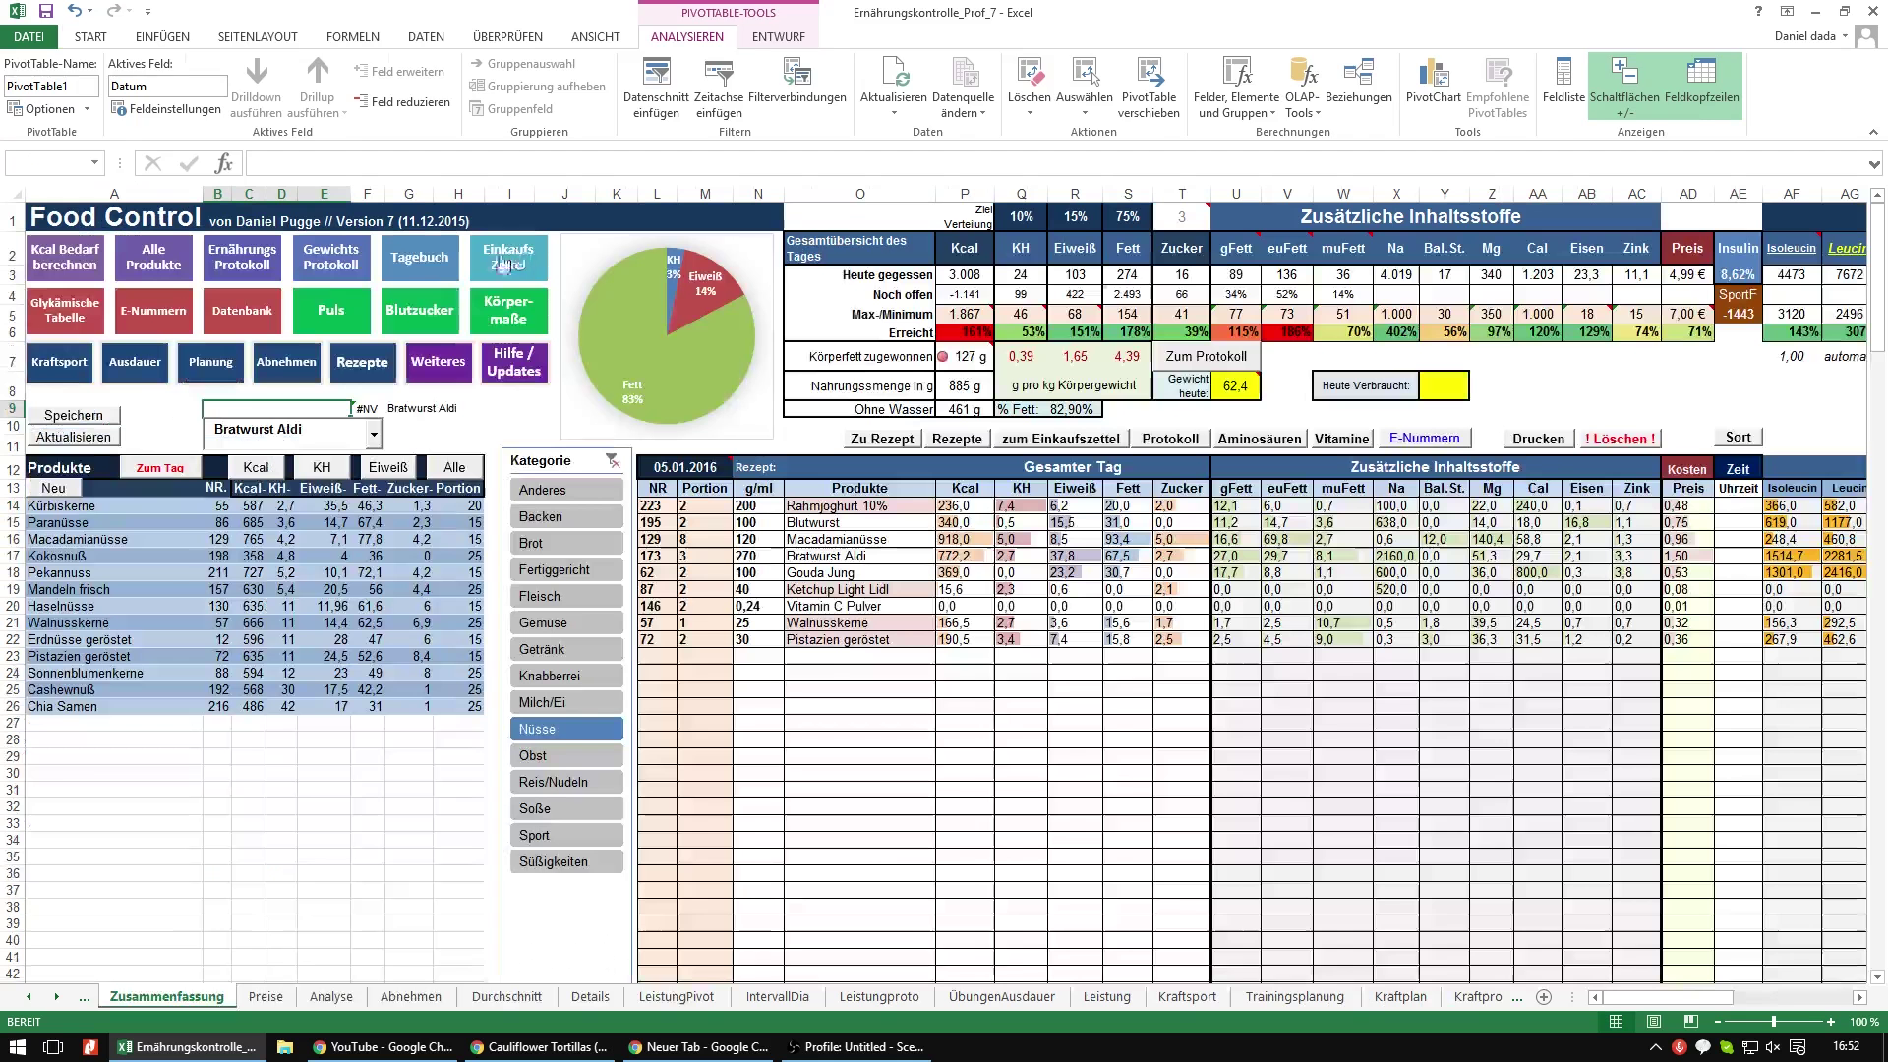
{"action": "left_click", "coordinate": [439, 366]}
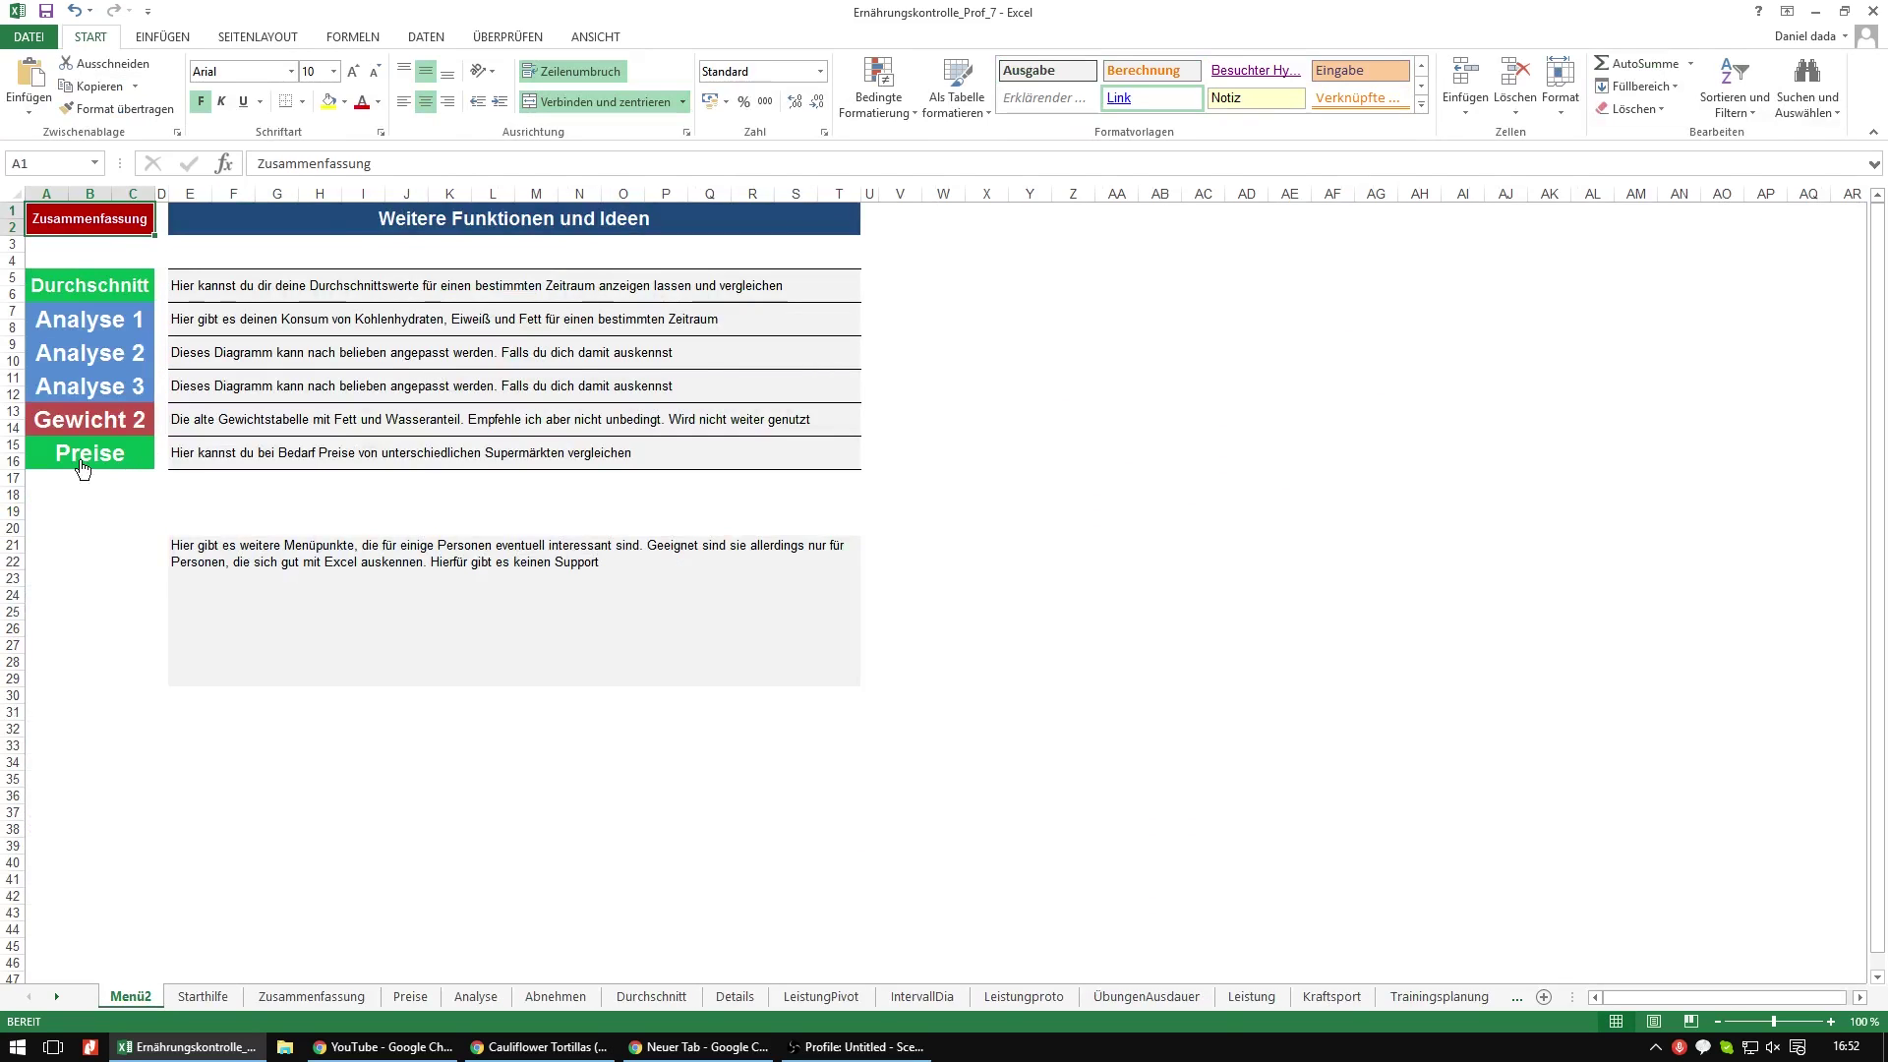
{"action": "left_click", "coordinate": [109, 396]}
{"action": "scroll", "coordinate": [323, 509], "scroll_direction": "down", "scroll_amount": 1}
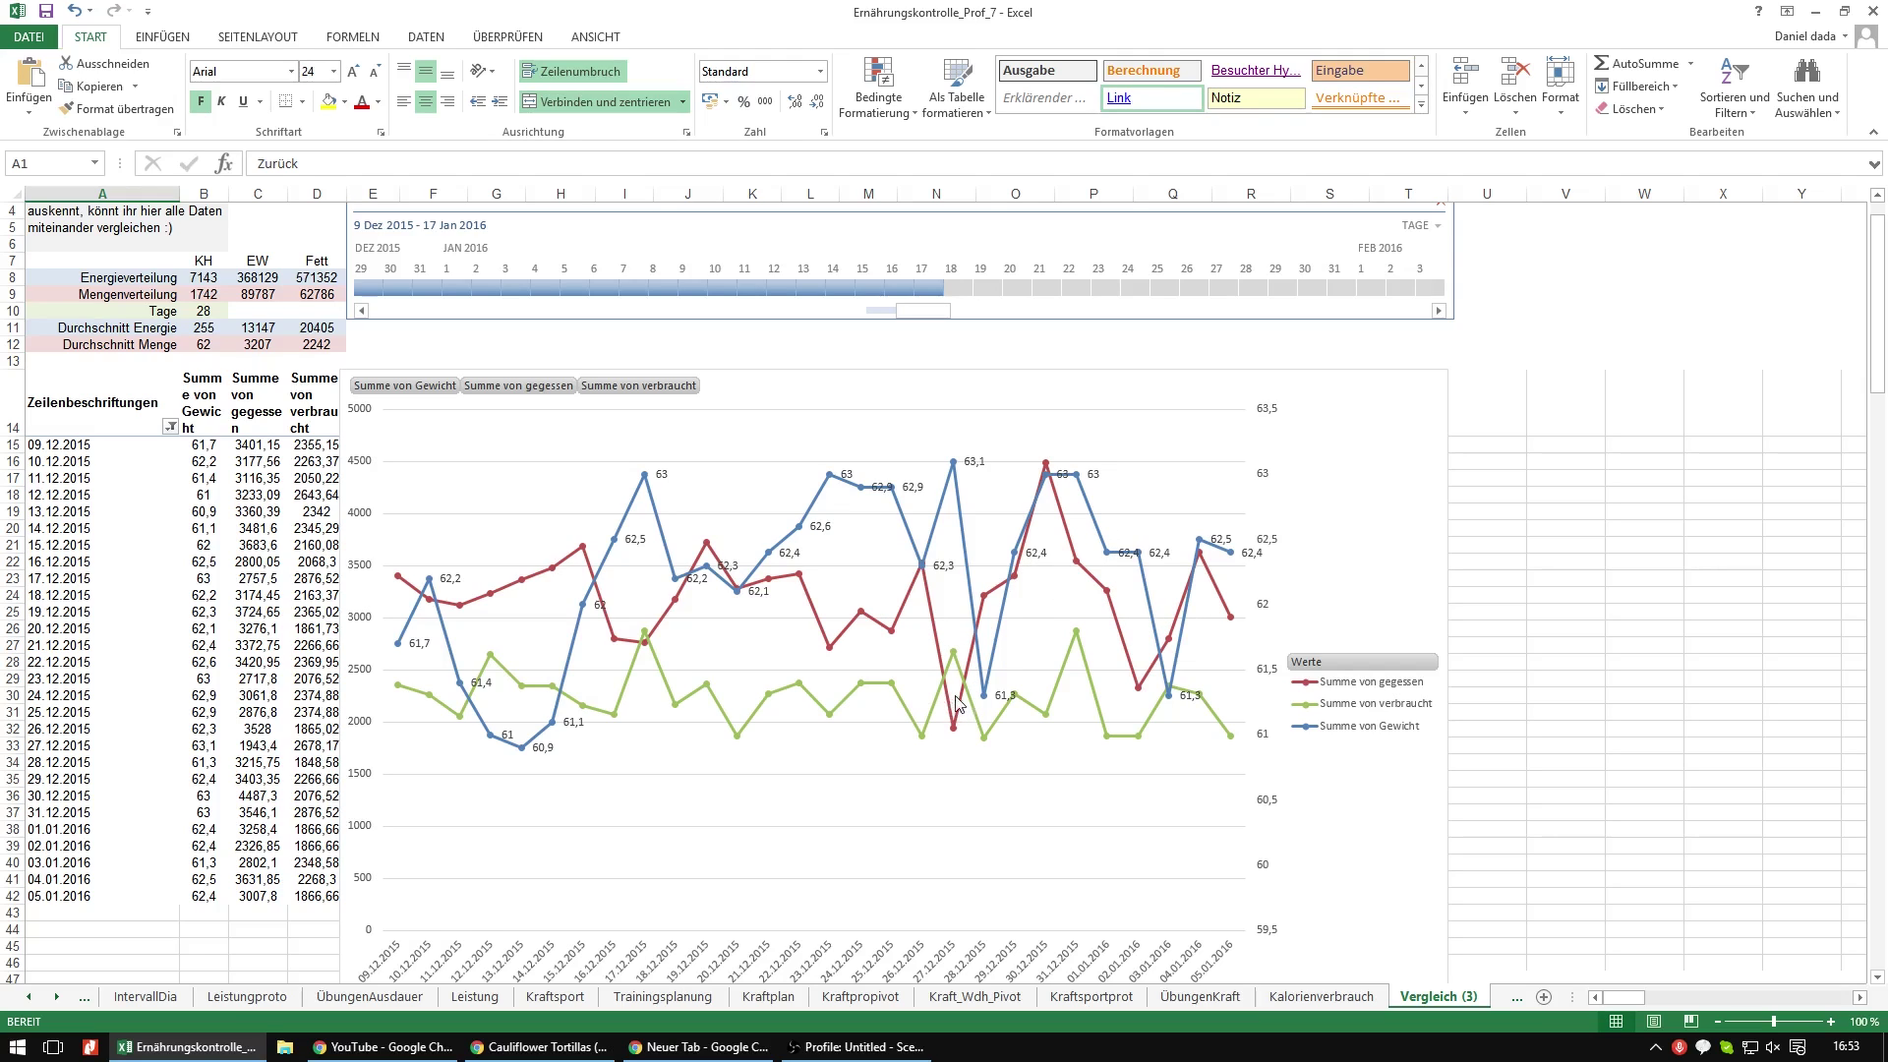
{"action": "mouse_move", "coordinate": [636, 653]}
{"action": "mouse_move", "coordinate": [1047, 466]}
{"action": "scroll", "coordinate": [103, 221], "scroll_direction": "up", "scroll_amount": 1}
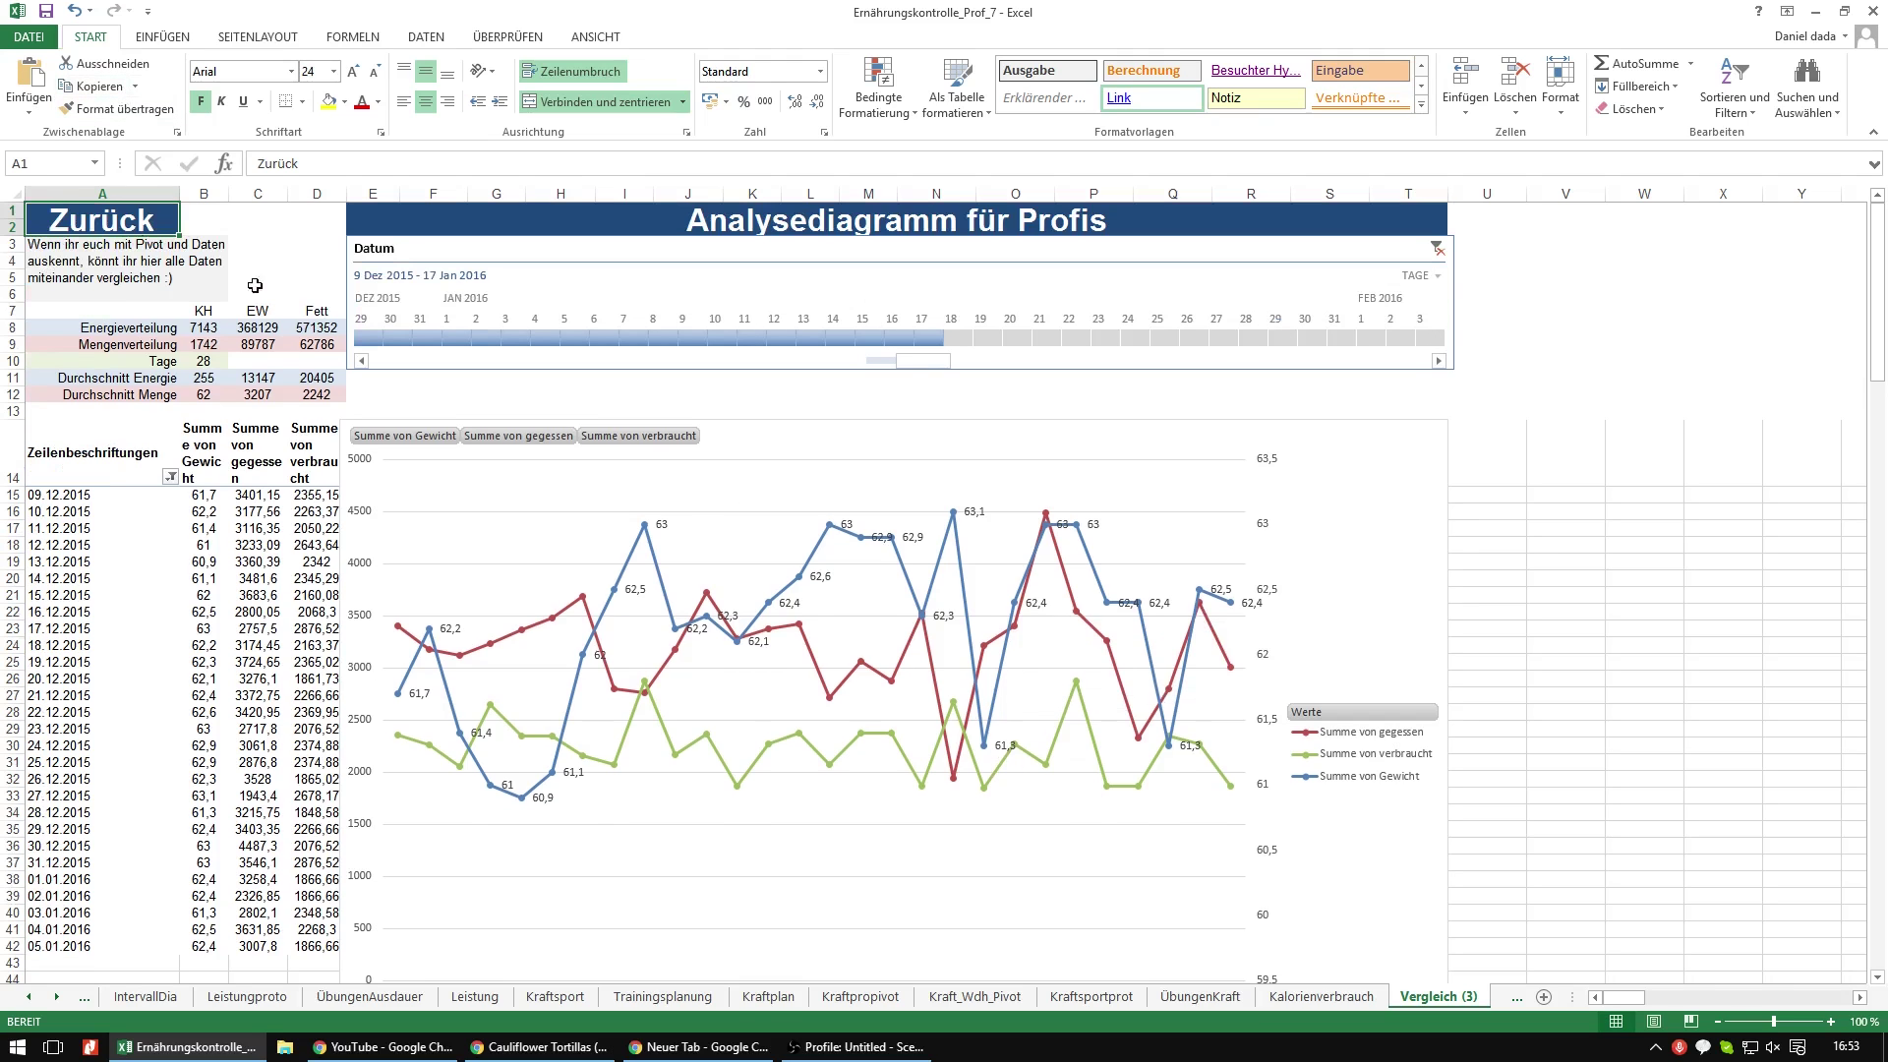
- Open the Diagramme sheet from the nutrition protocol and examine the Gesamtkalorien and Inhaltsstoffe charts
{"action": "left_click", "coordinate": [108, 221]}
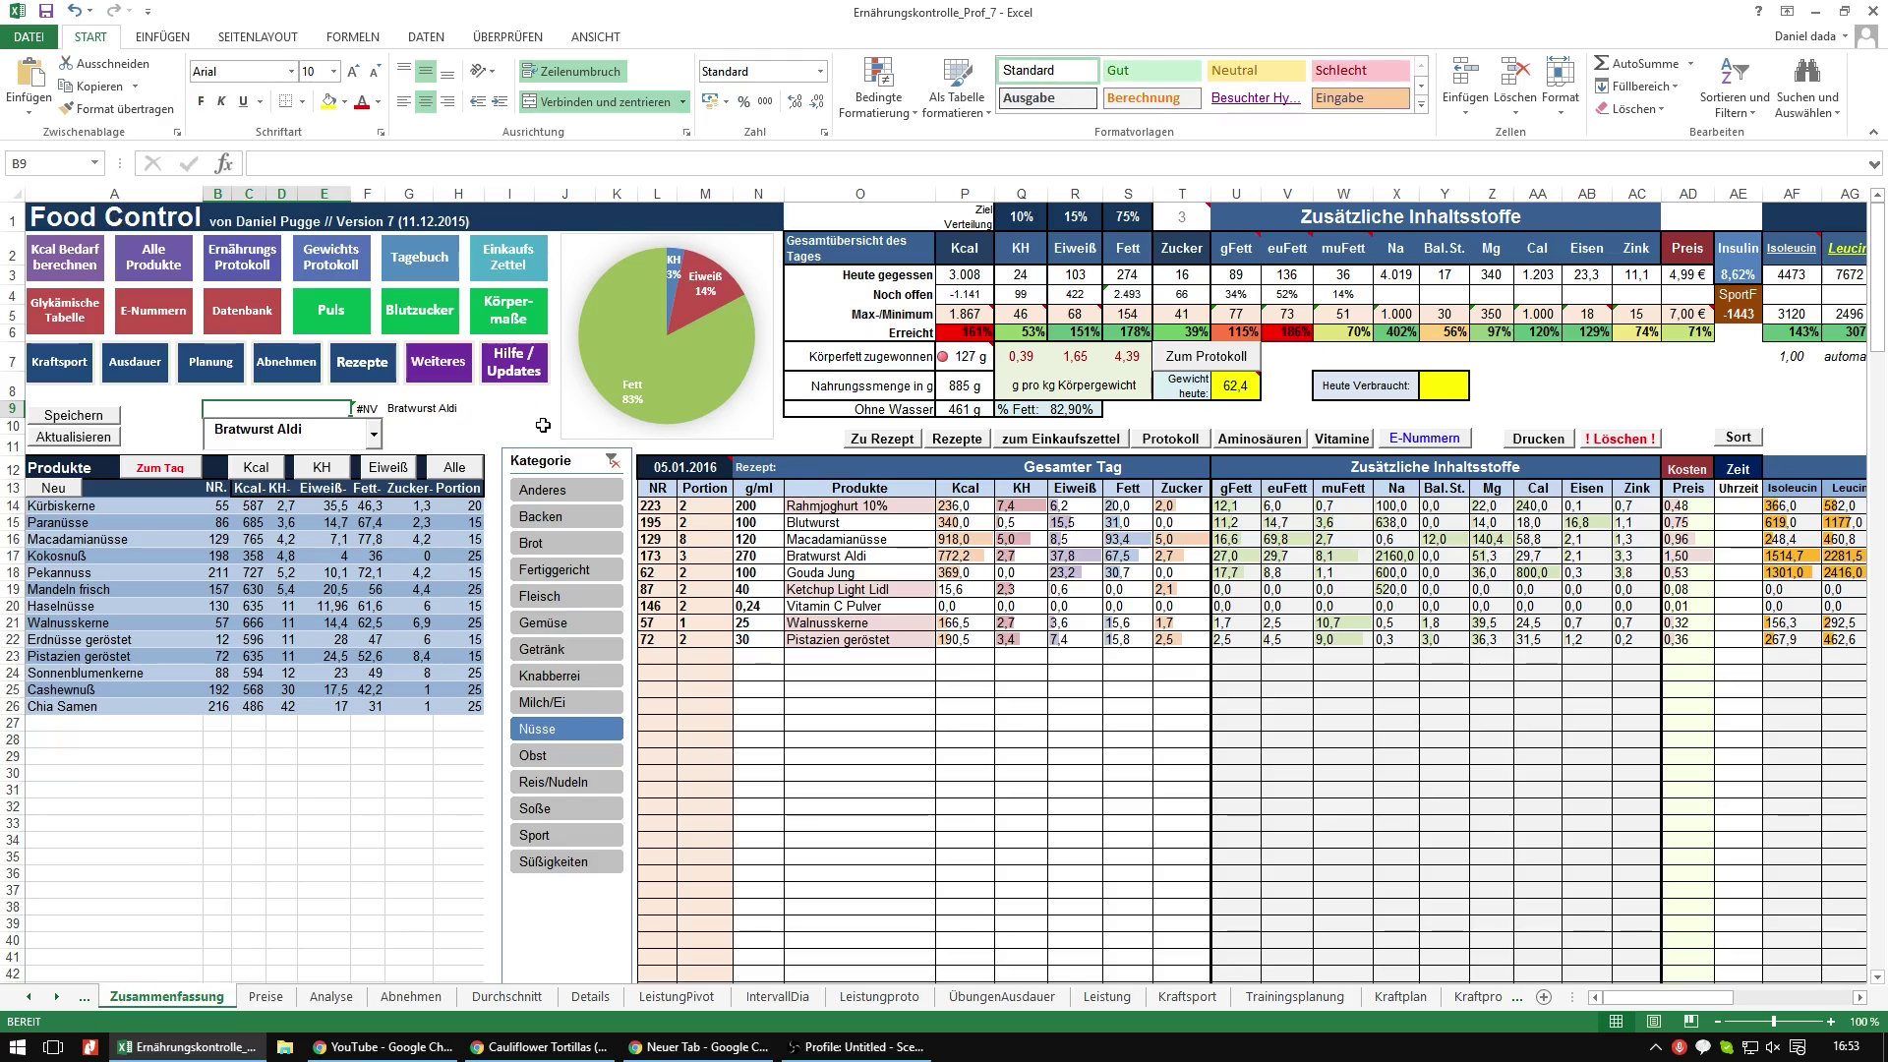
{"action": "left_click", "coordinate": [239, 262]}
{"action": "scroll", "coordinate": [210, 365], "scroll_direction": "up", "scroll_amount": 15}
{"action": "left_click", "coordinate": [164, 226]}
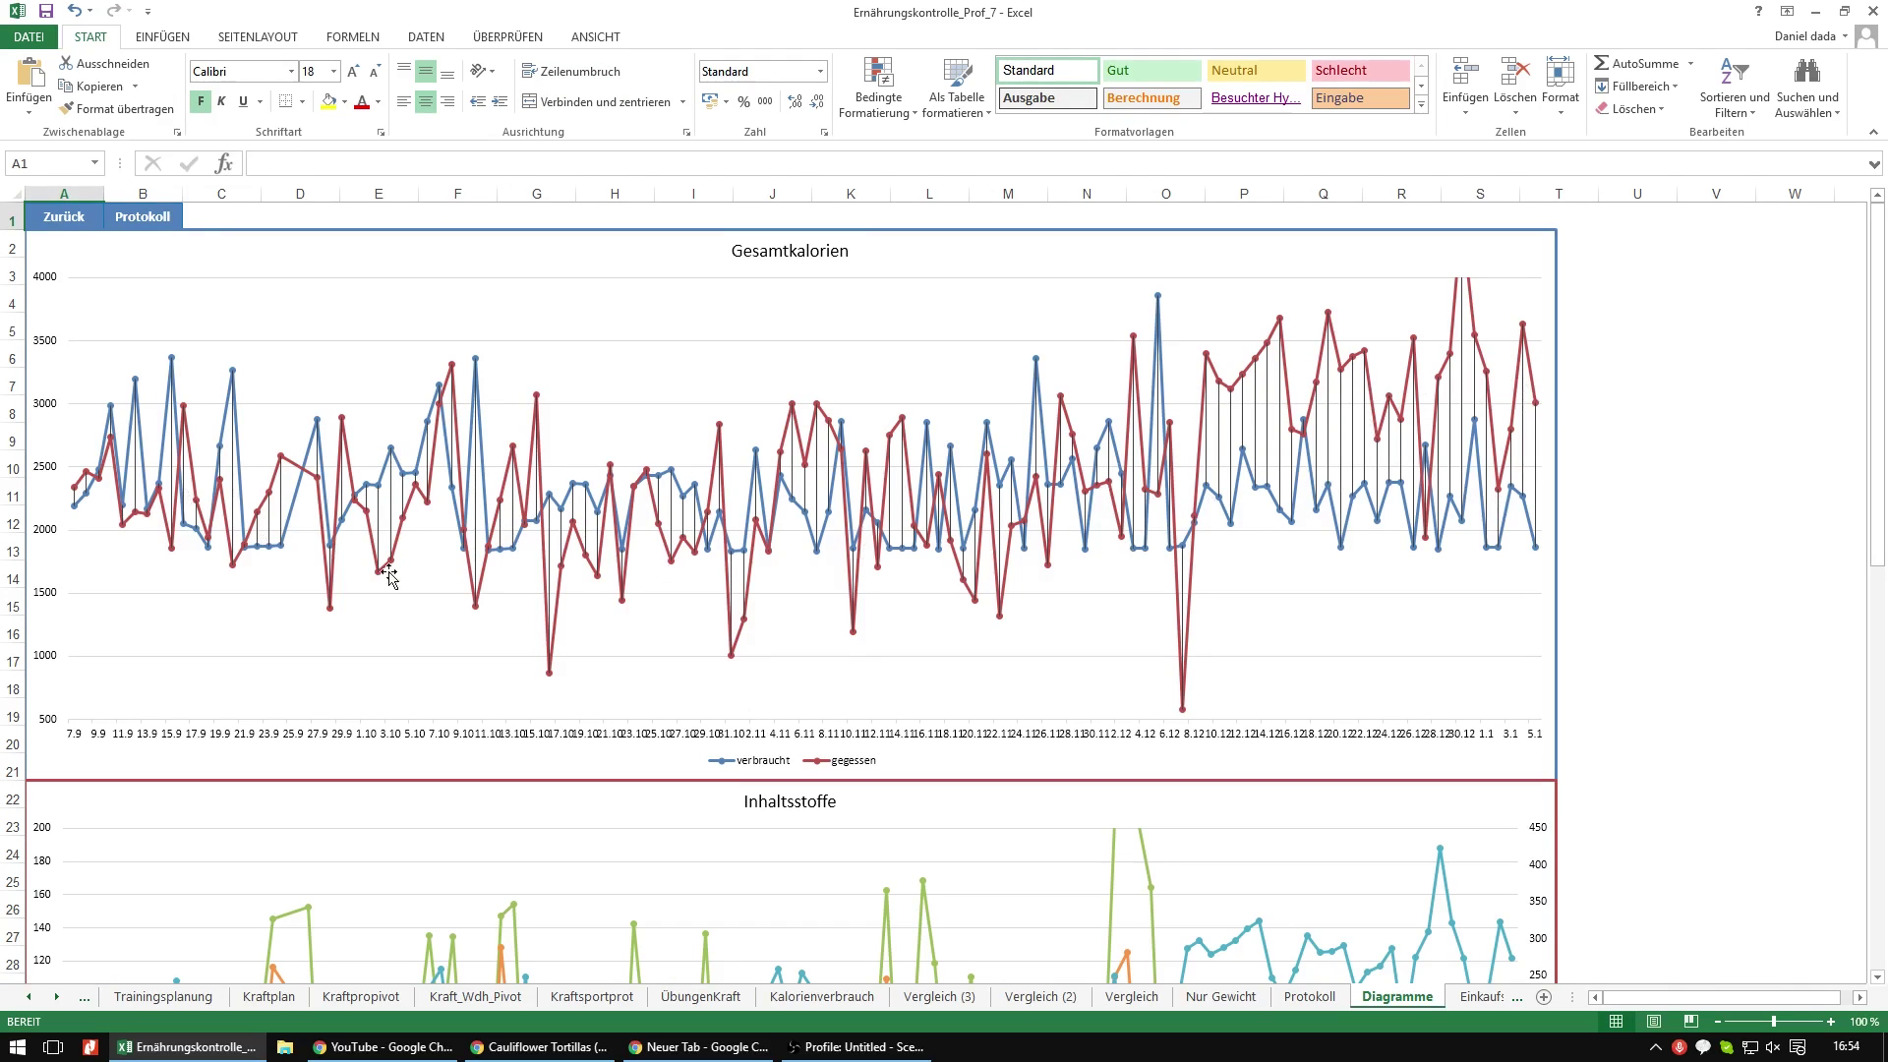
{"action": "scroll", "coordinate": [1355, 566], "scroll_direction": "down", "scroll_amount": 7}
{"action": "scroll", "coordinate": [1357, 576], "scroll_direction": "up", "scroll_amount": 1}
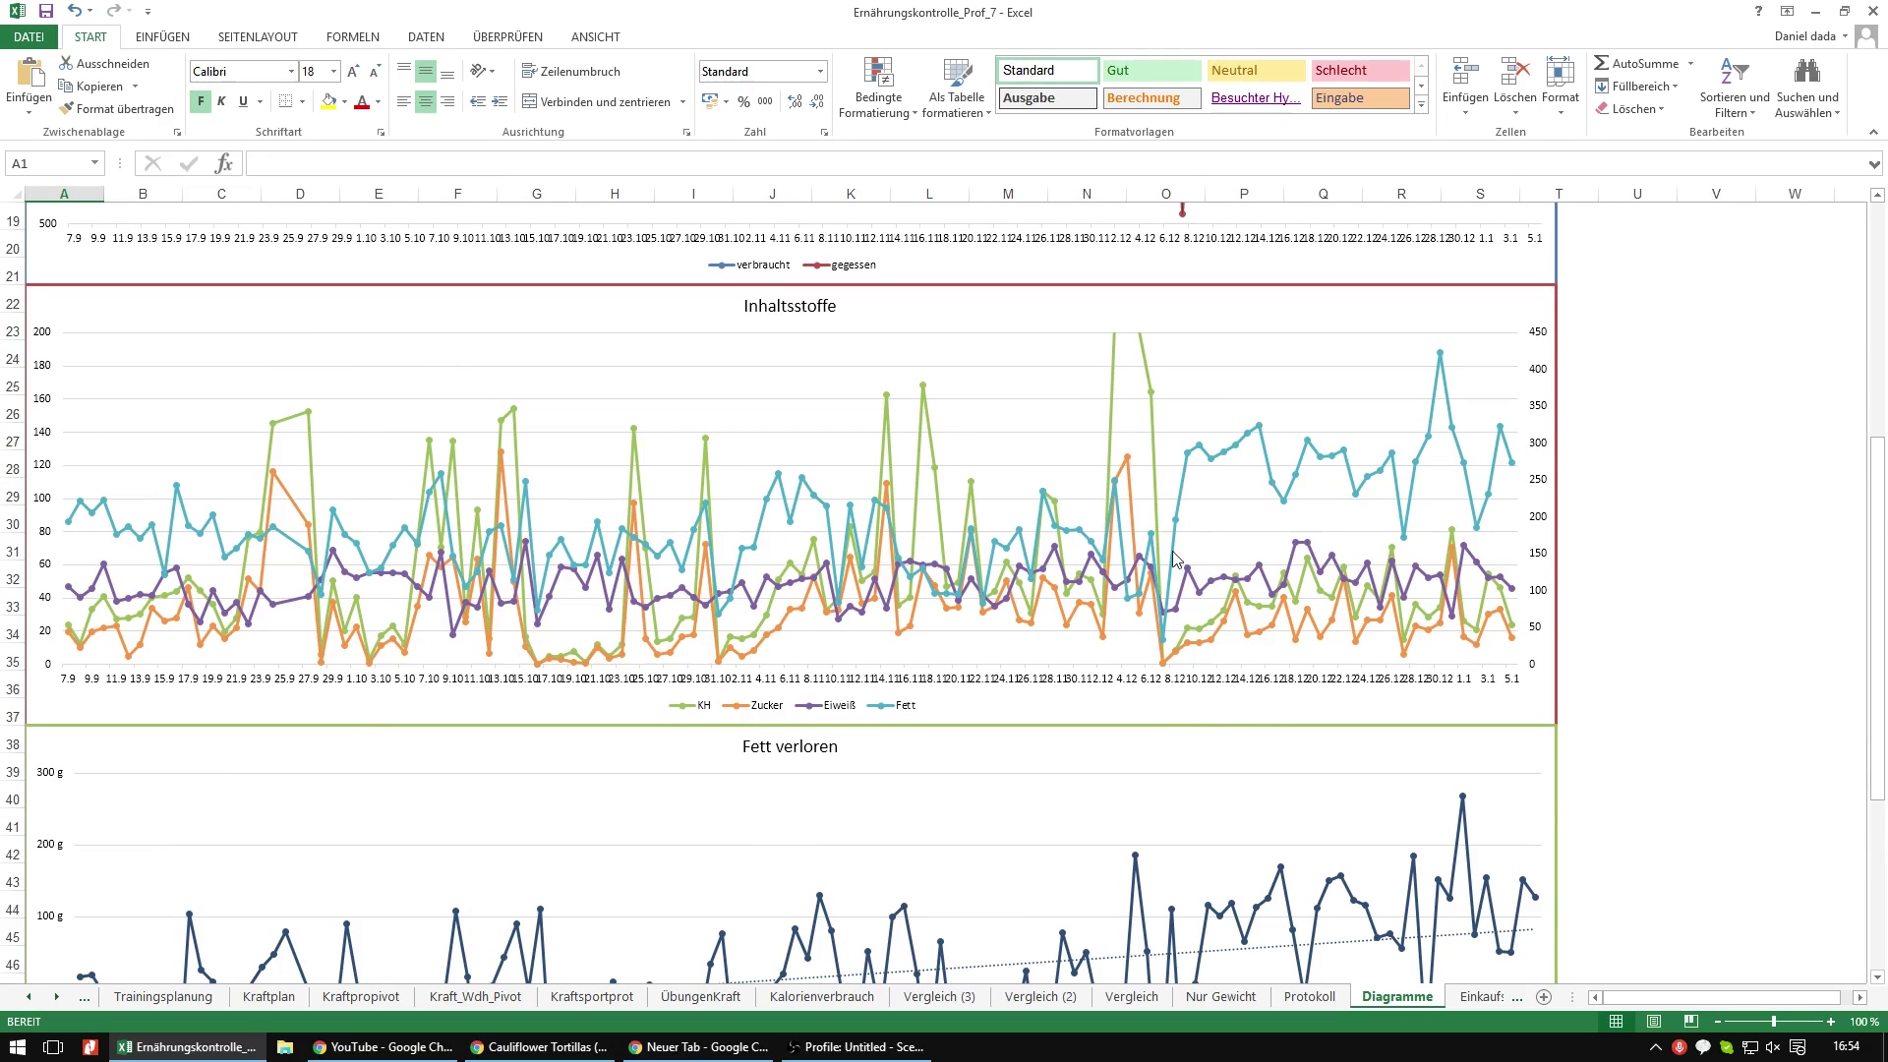
{"action": "mouse_move", "coordinate": [1175, 557]}
{"action": "mouse_move", "coordinate": [1334, 559]}
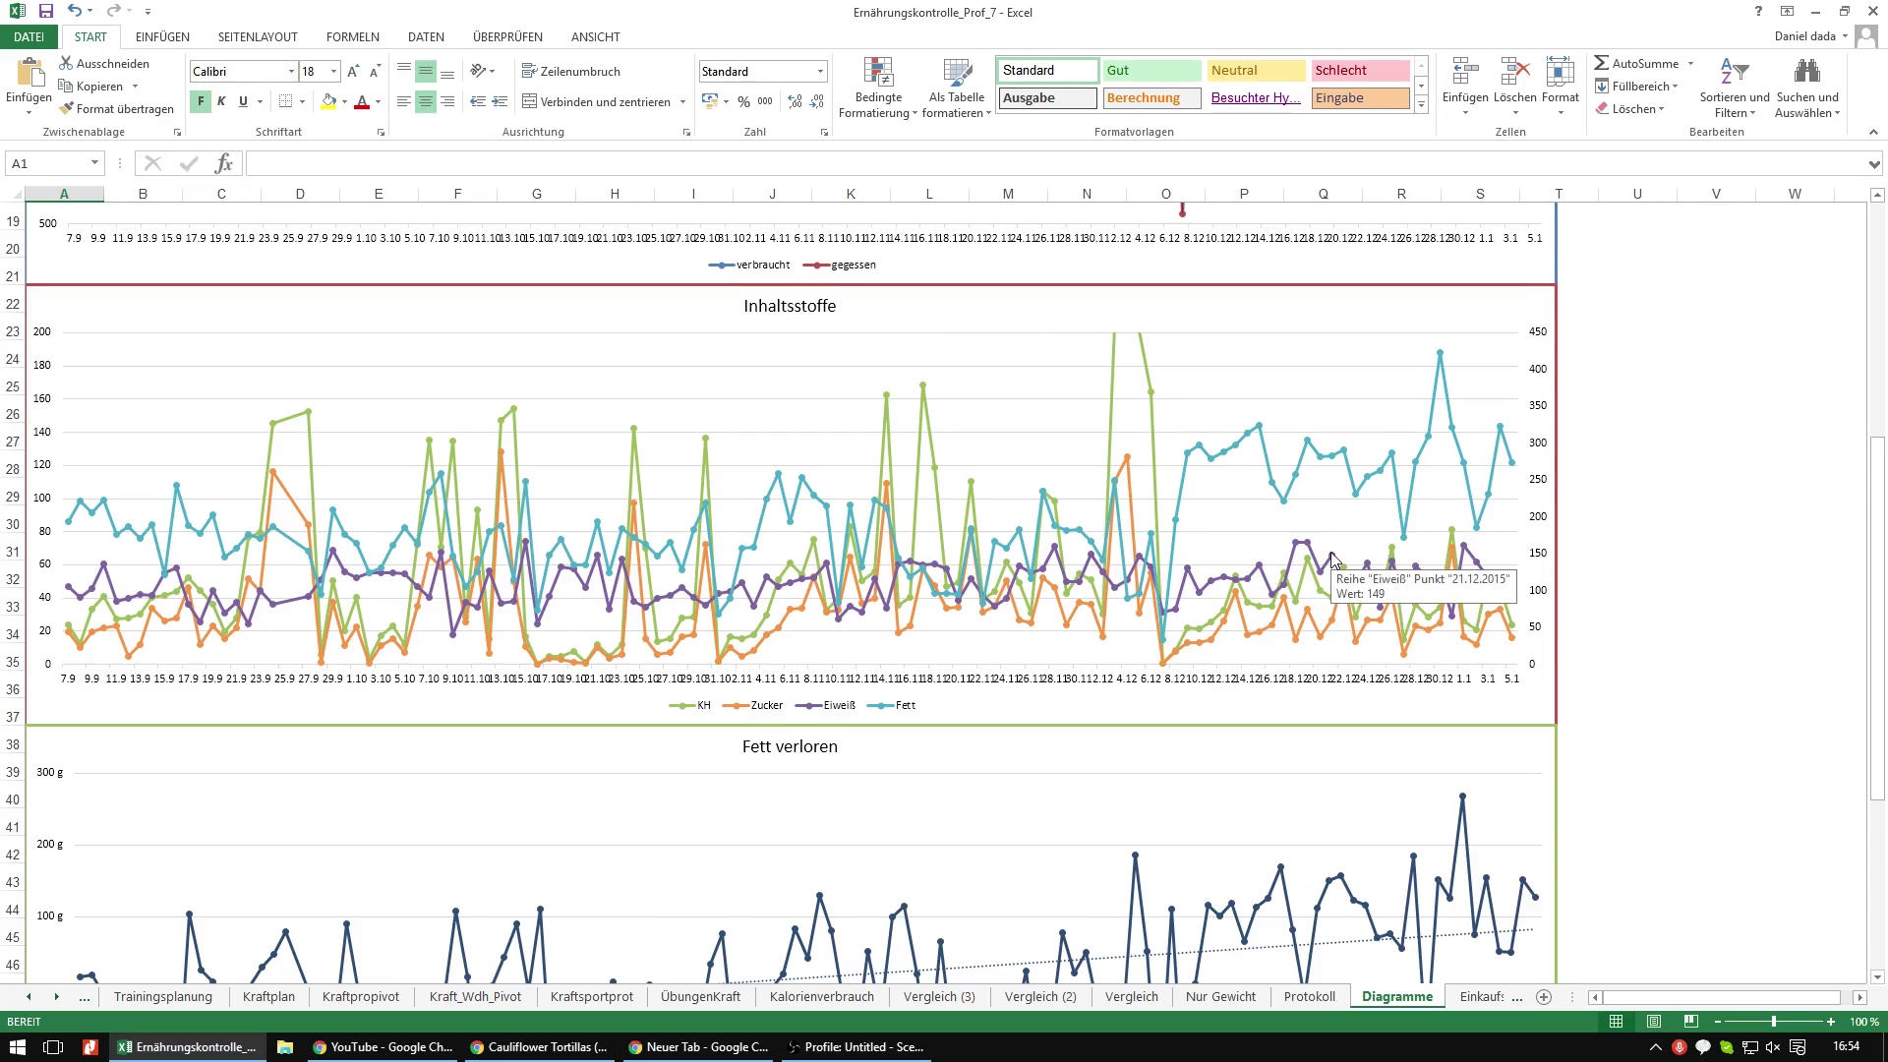
- Examine the Fett verloren chart and its linear trend line on the Diagramme sheet
{"action": "scroll", "coordinate": [1334, 559], "scroll_direction": "down", "scroll_amount": 3}
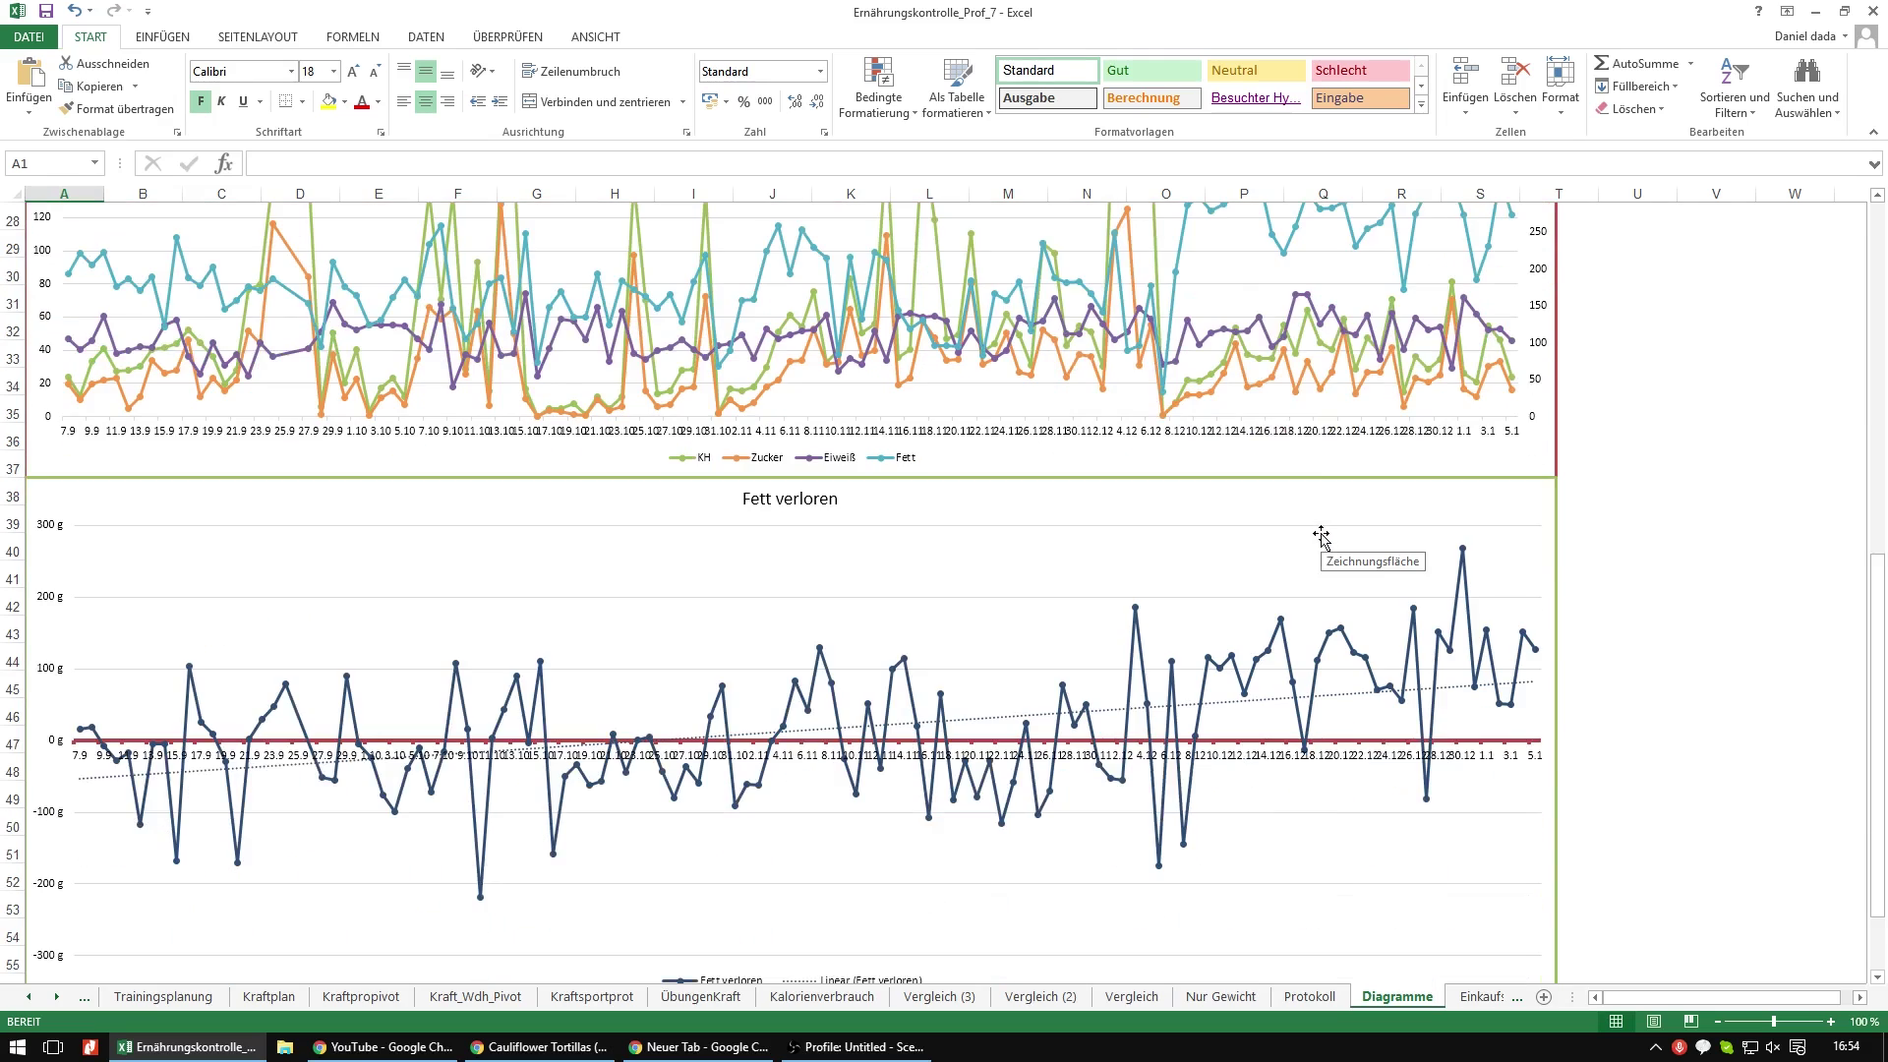
{"action": "scroll", "coordinate": [1319, 590], "scroll_direction": "down", "scroll_amount": 1}
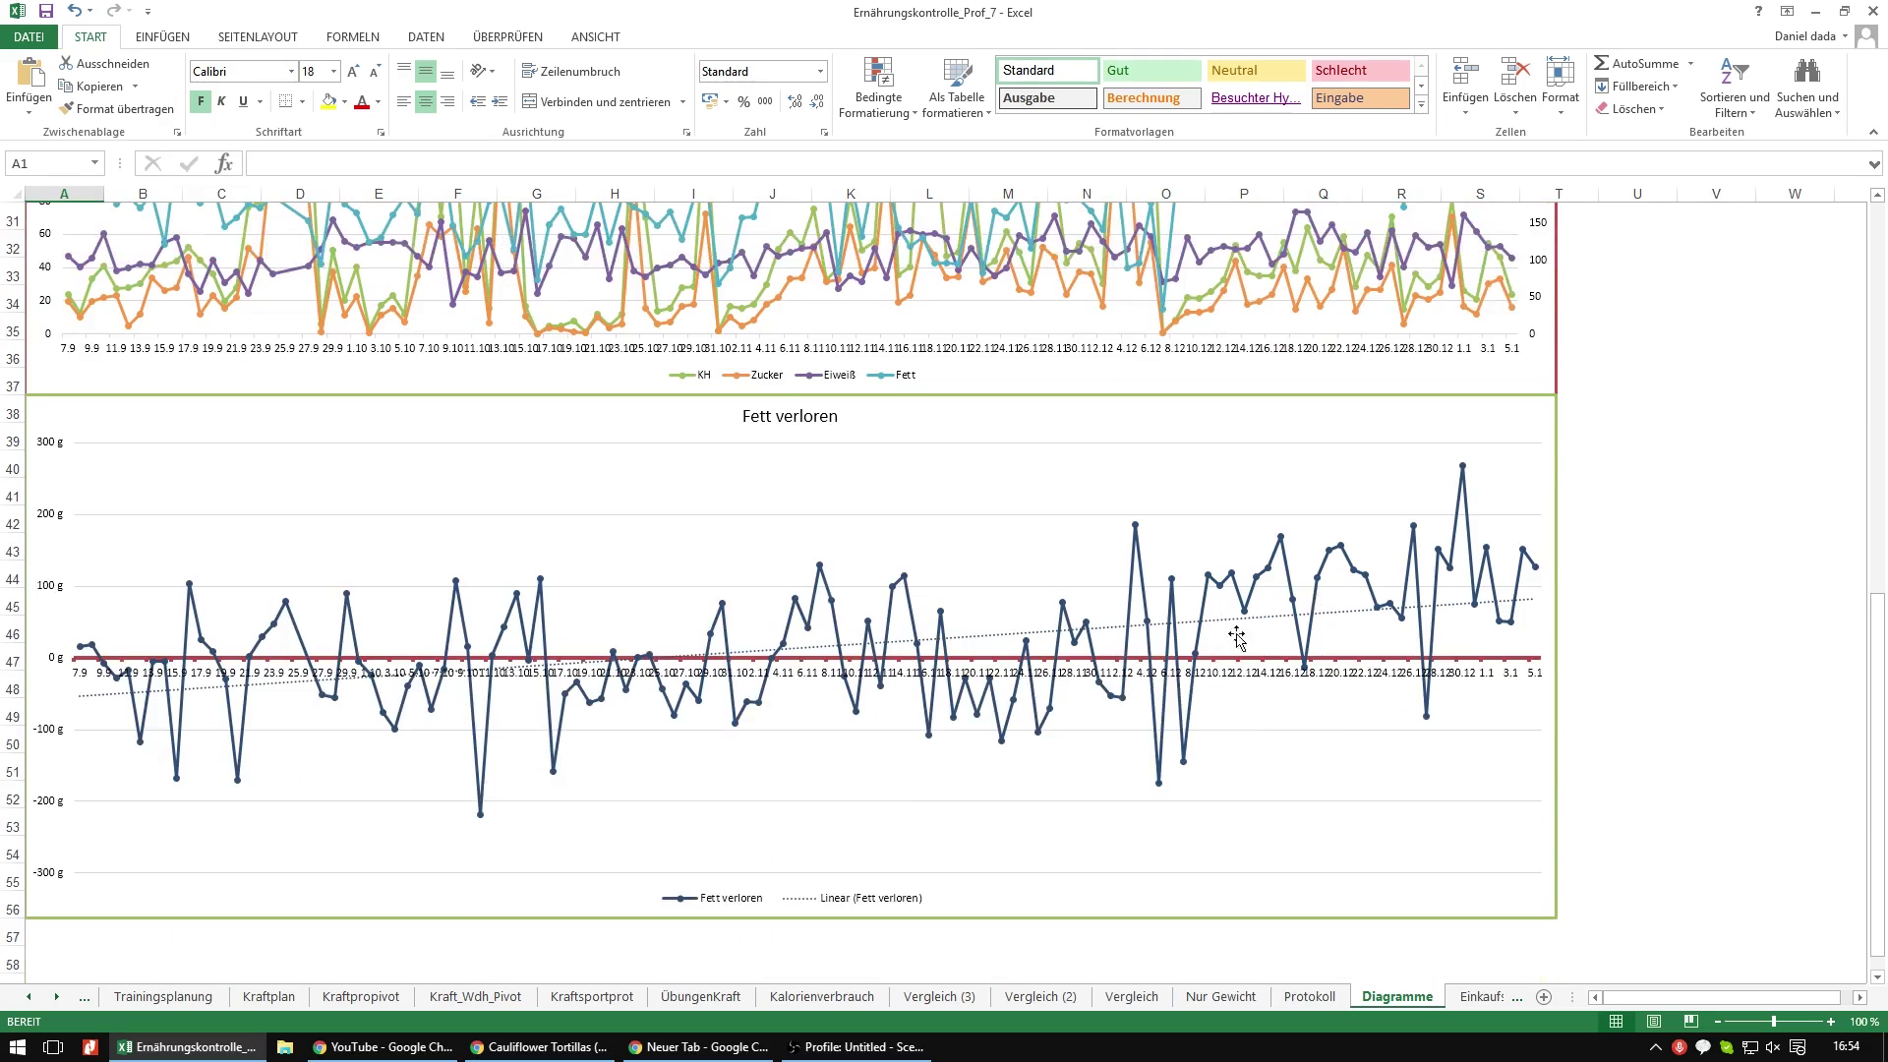
{"action": "mouse_move", "coordinate": [1419, 622]}
{"action": "mouse_move", "coordinate": [1498, 599]}
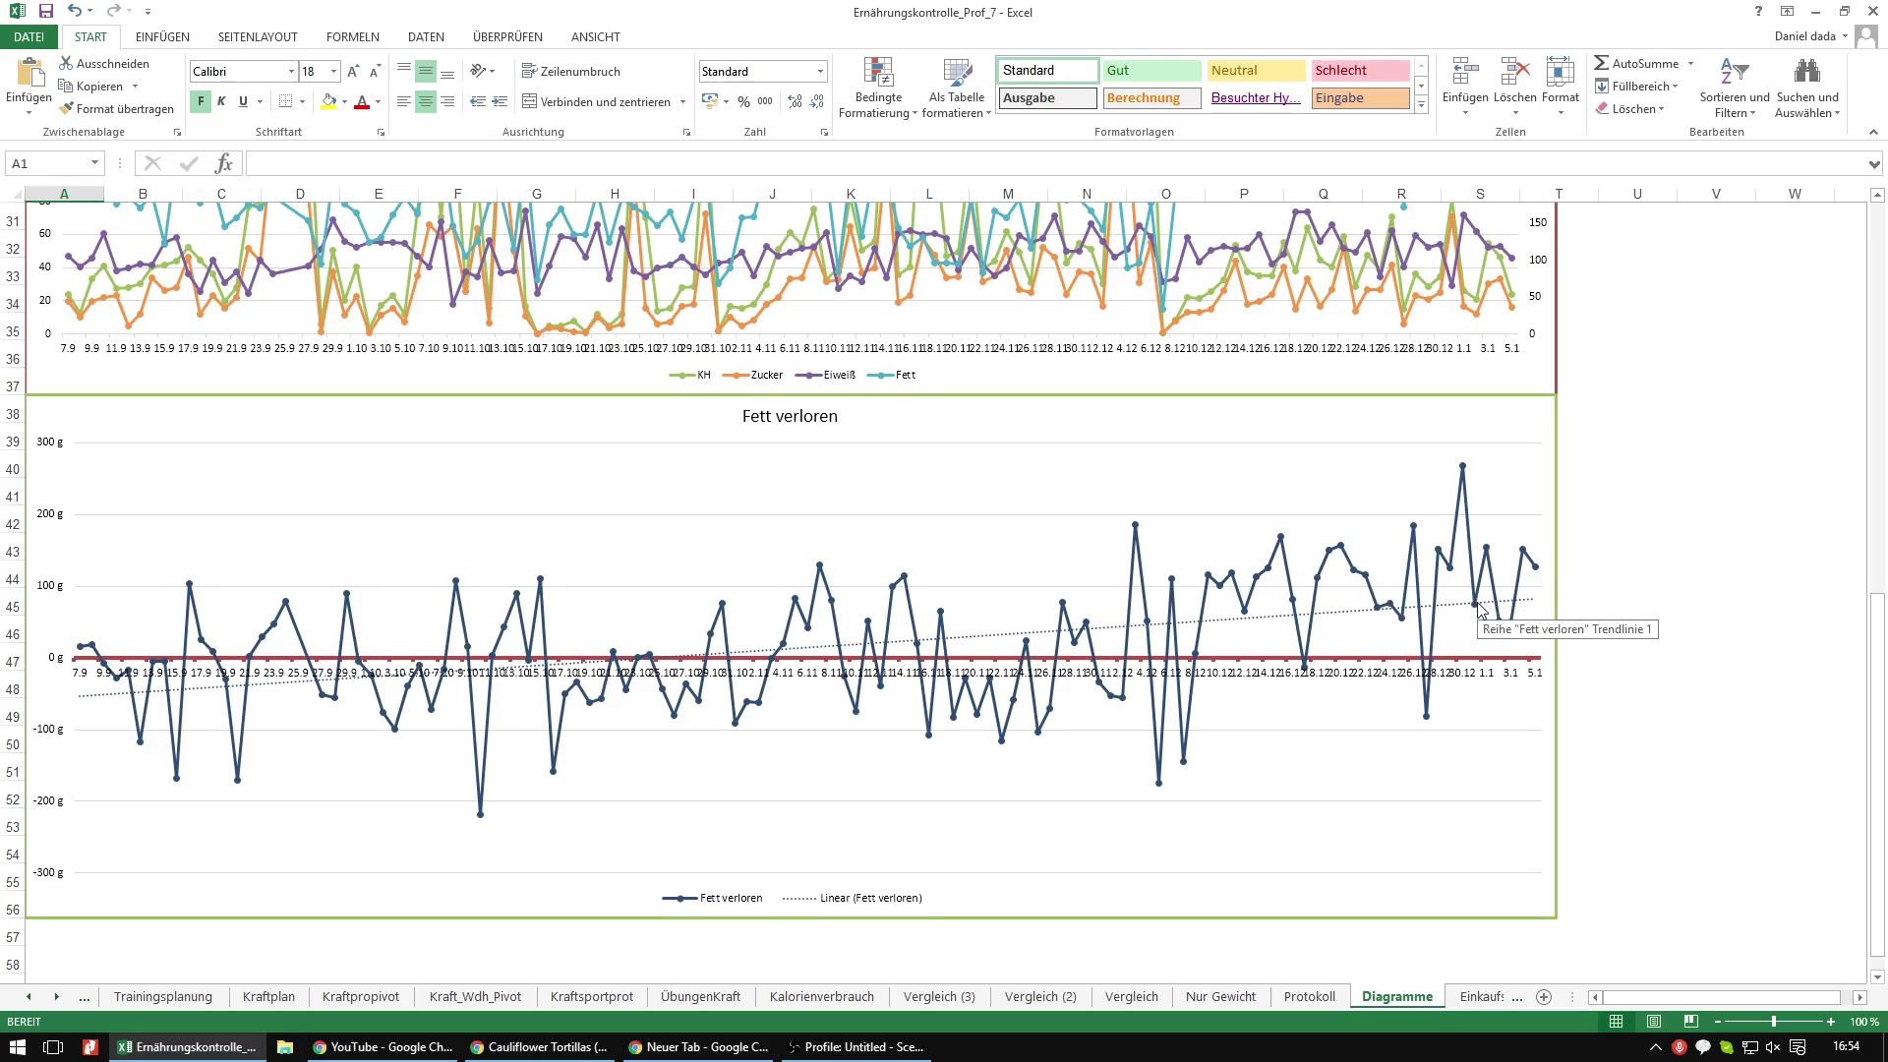
{"action": "scroll", "coordinate": [1279, 622], "scroll_direction": "up", "scroll_amount": 1}
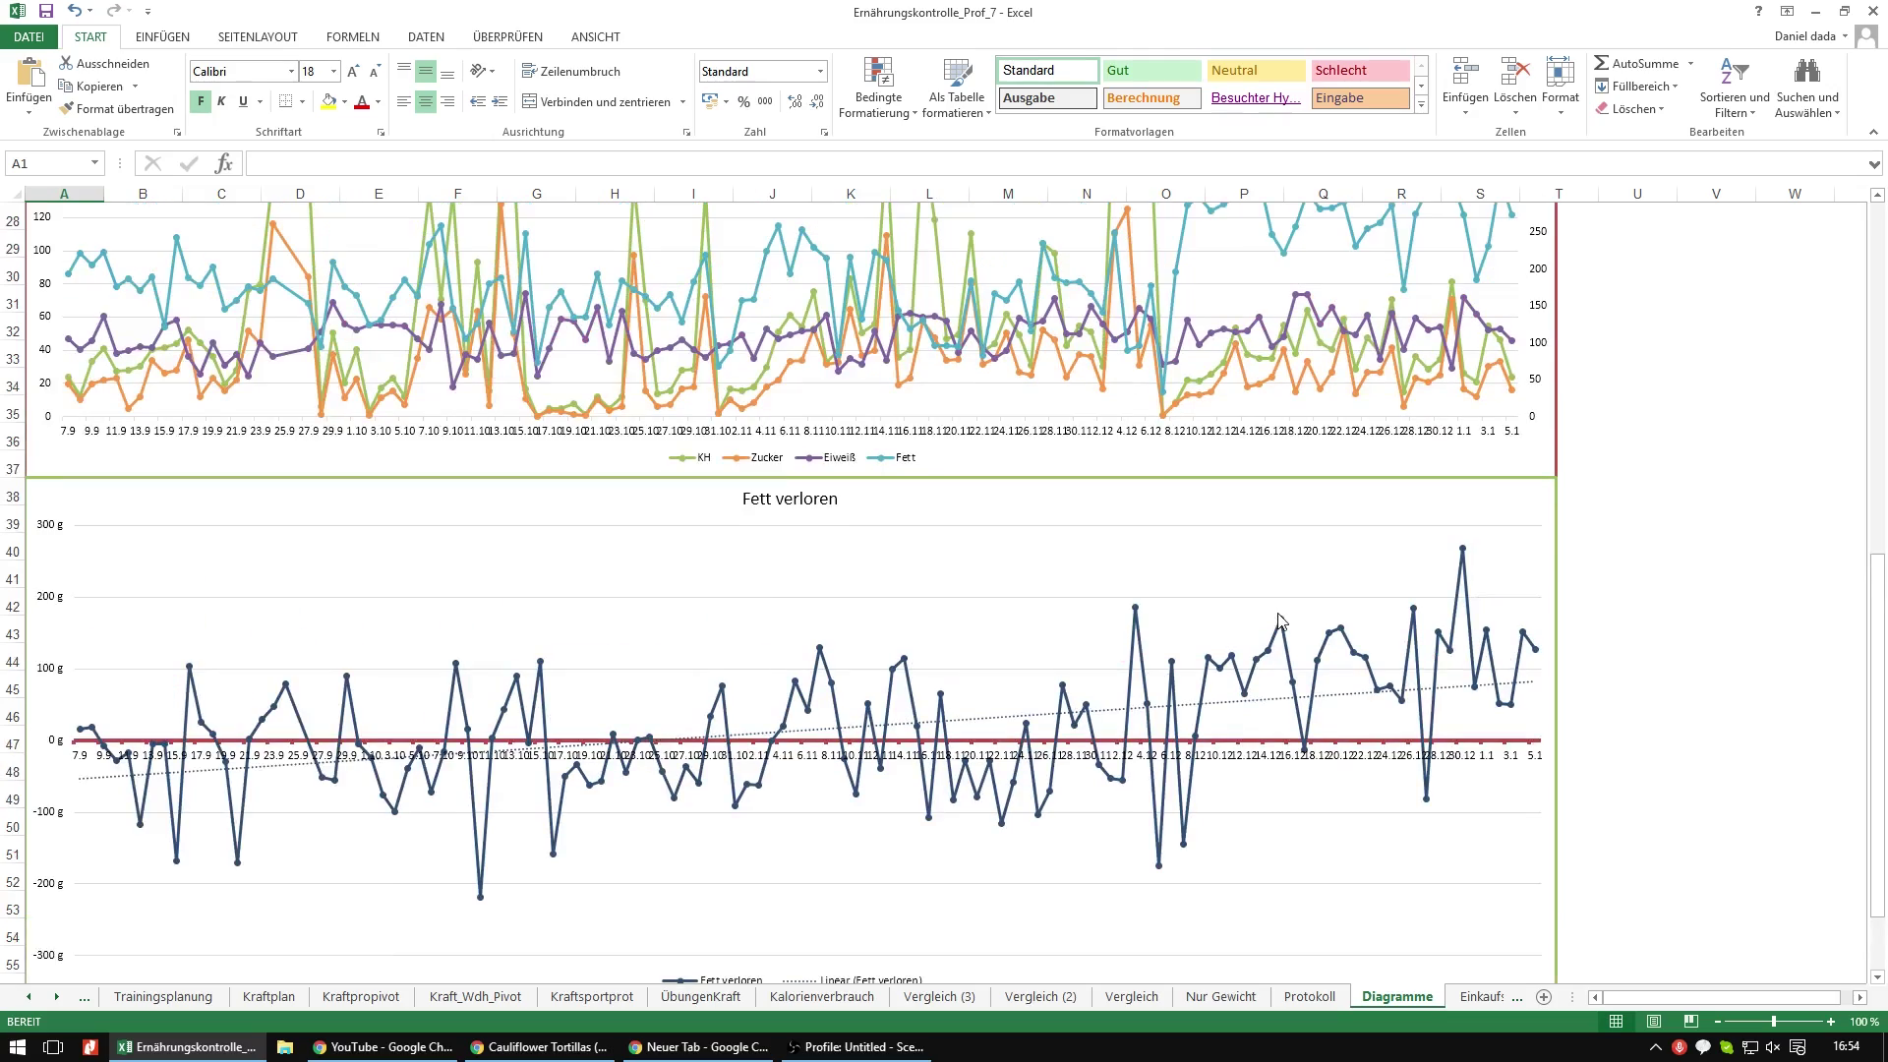
{"action": "scroll", "coordinate": [474, 628], "scroll_direction": "up", "scroll_amount": 9}
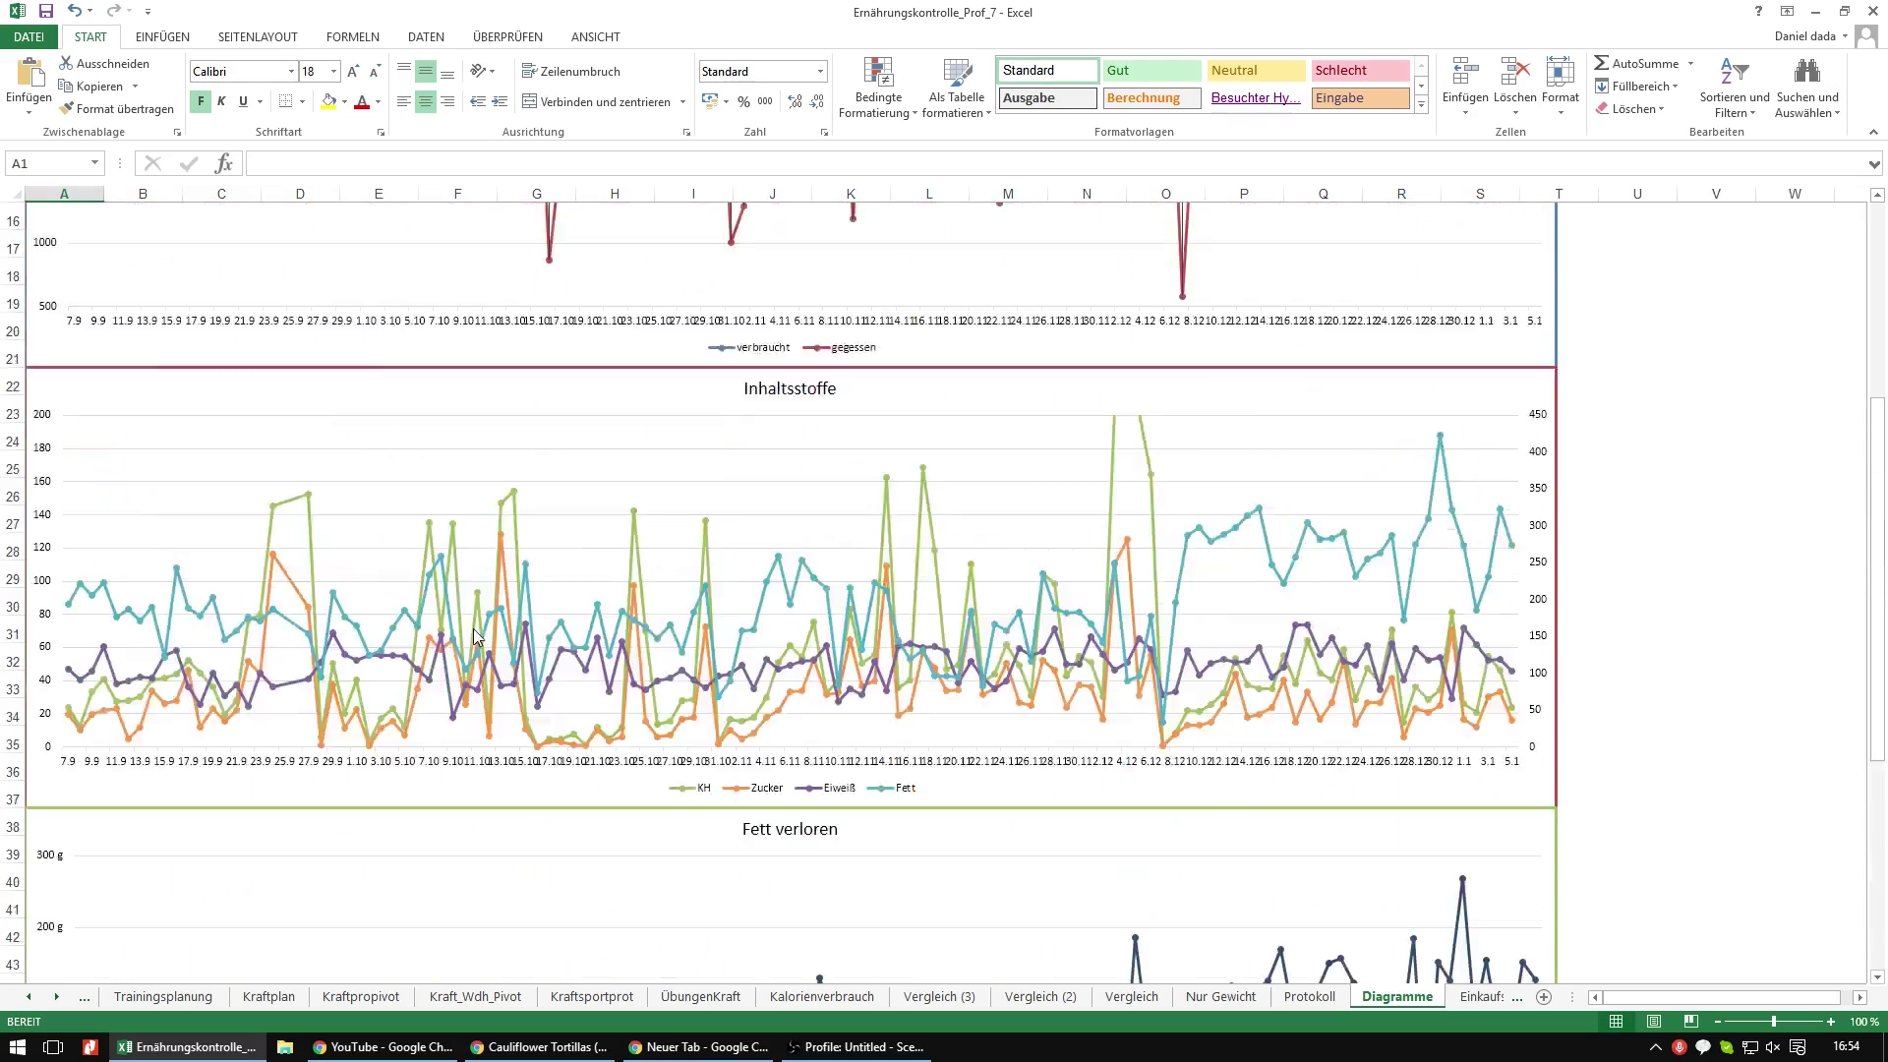
- Open the amino acid details from the Ernährungsprotokoll and inspect the amino acid curves for November and December 2015
{"action": "left_click", "coordinate": [143, 218]}
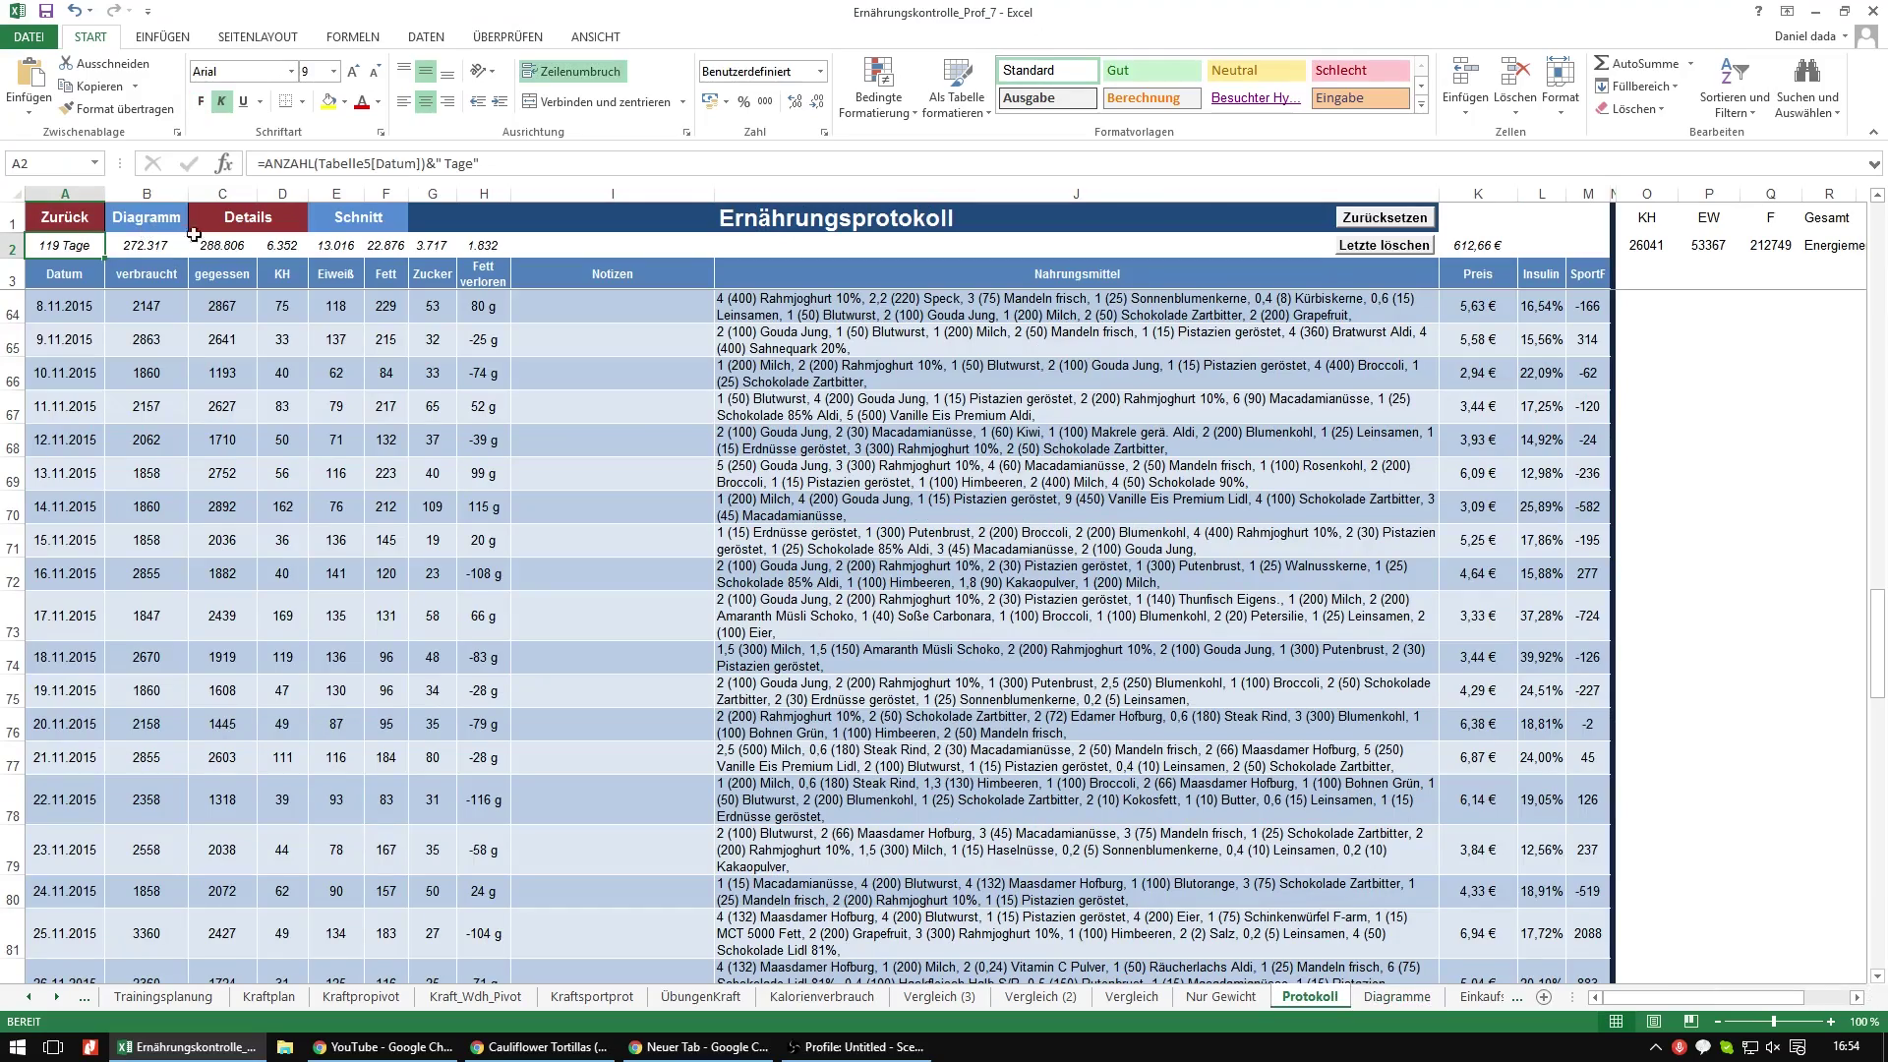
{"action": "left_click", "coordinate": [263, 226]}
{"action": "left_click", "coordinate": [265, 228]}
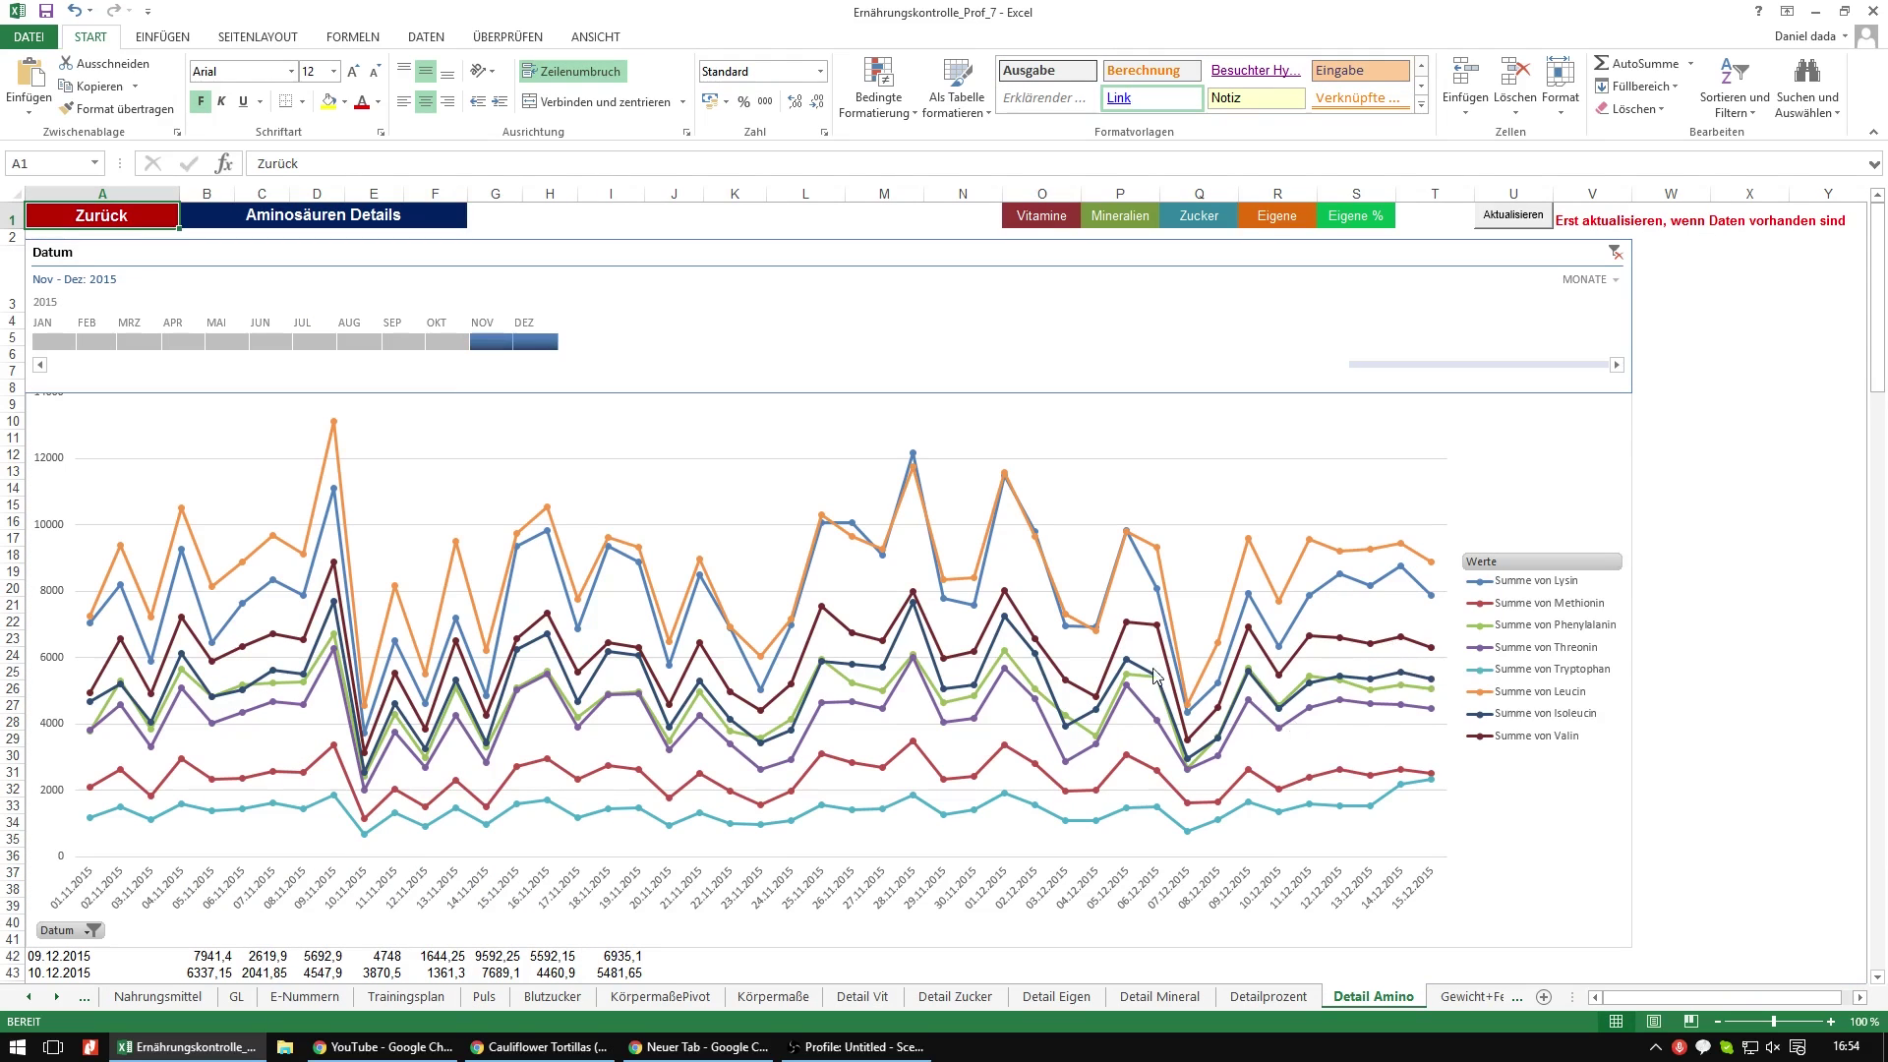
{"action": "mouse_move", "coordinate": [1353, 679]}
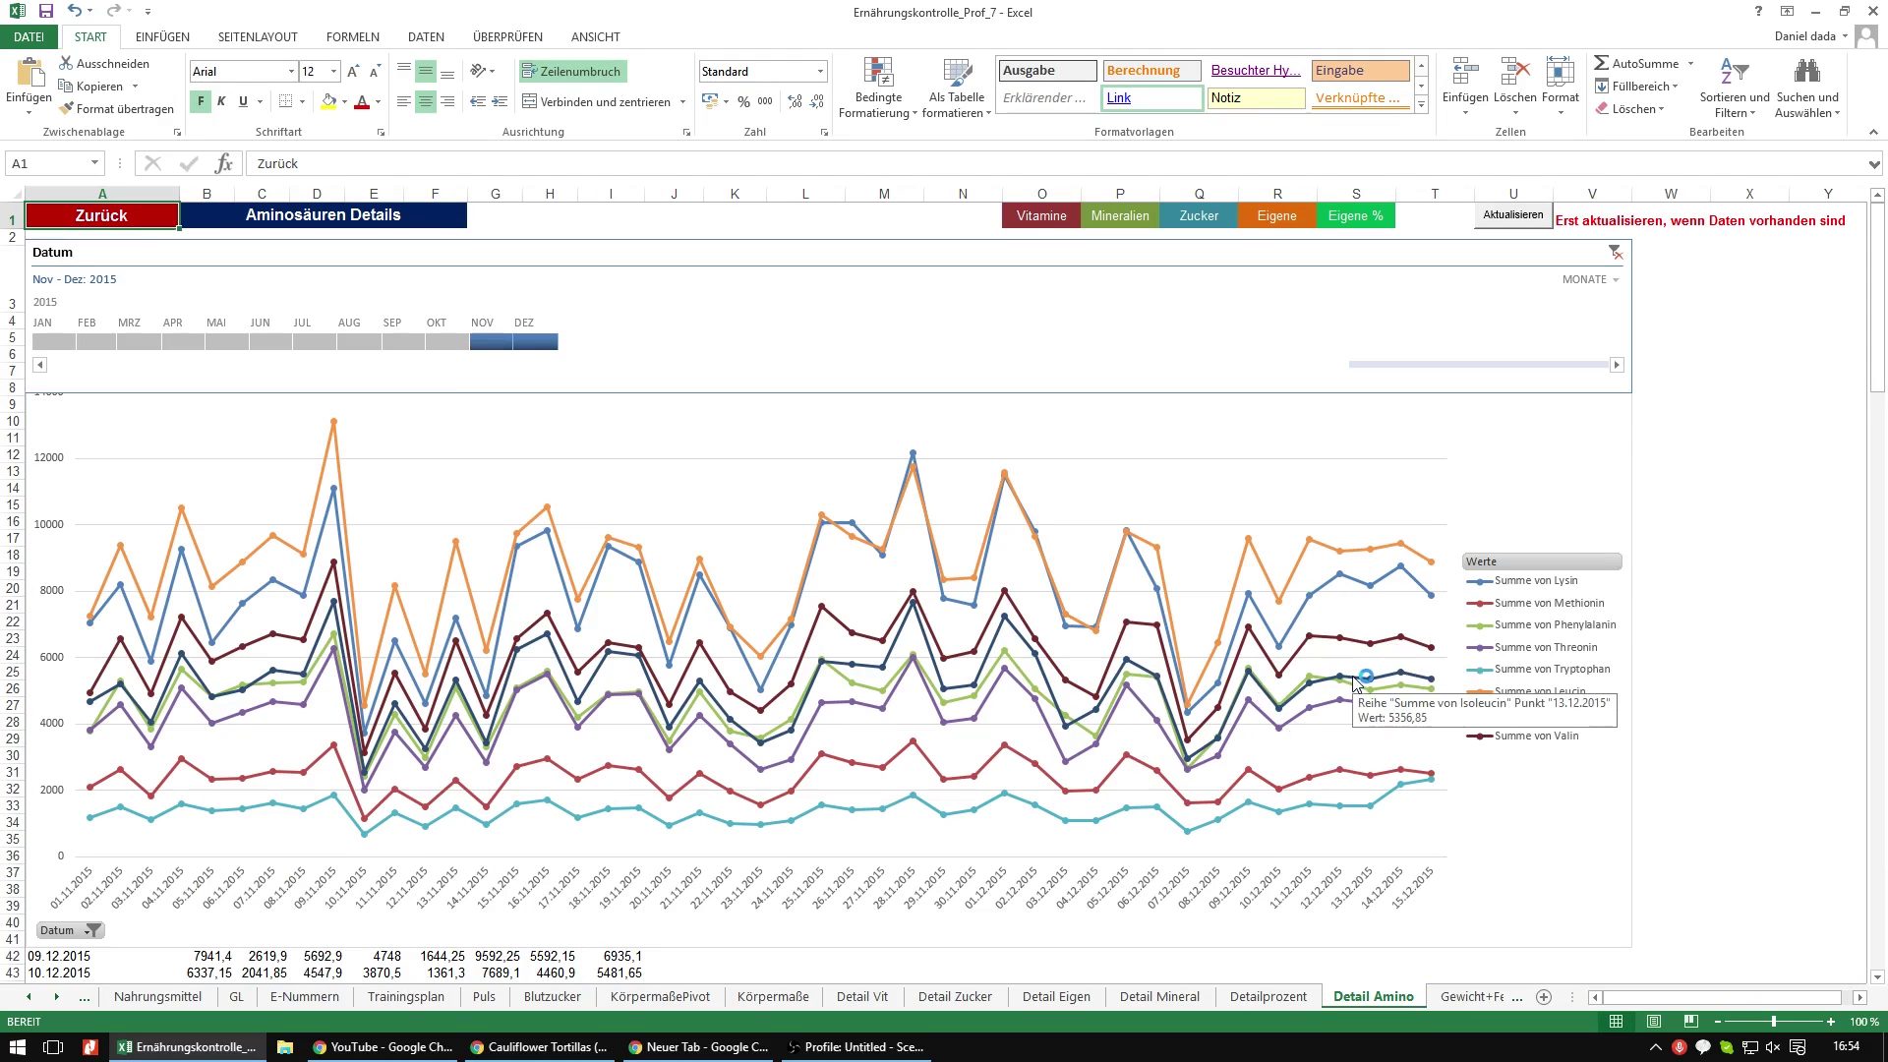